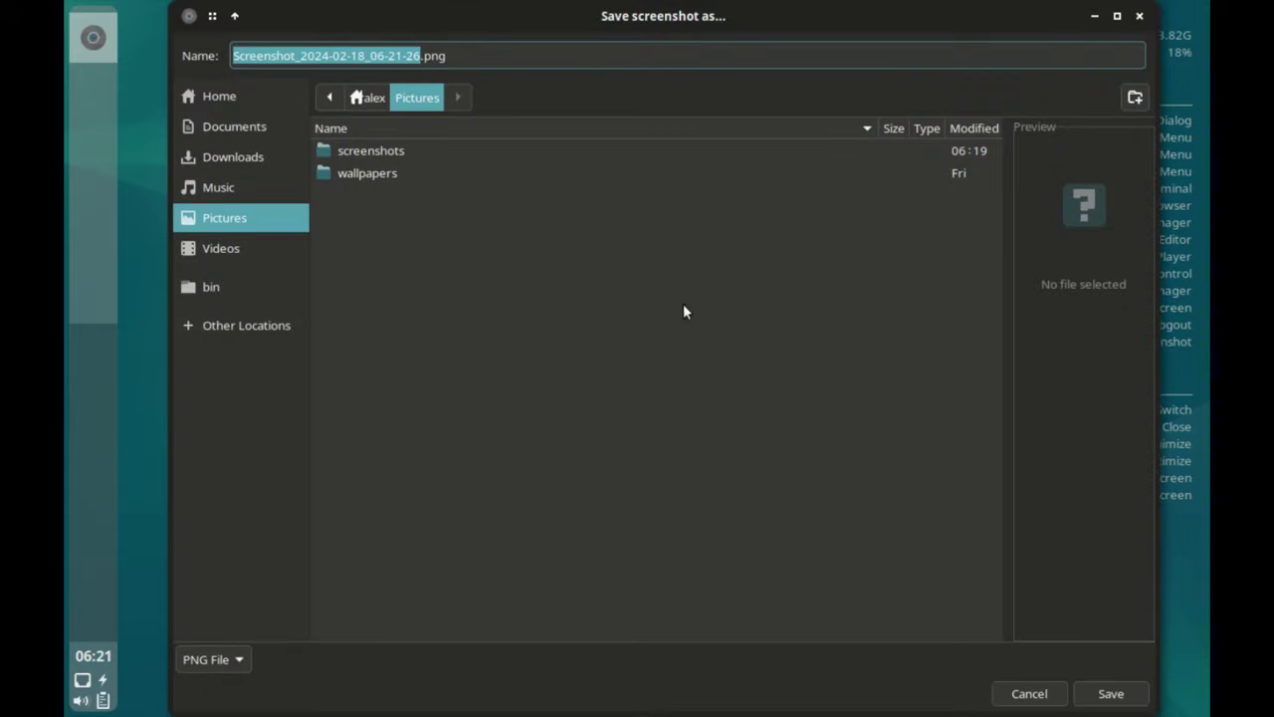
# Save the screenshot to Pictures, then open the SSH user config in Geany and close it.
pyautogui.click(1109, 689)
pyautogui.rightClick(329, 261)
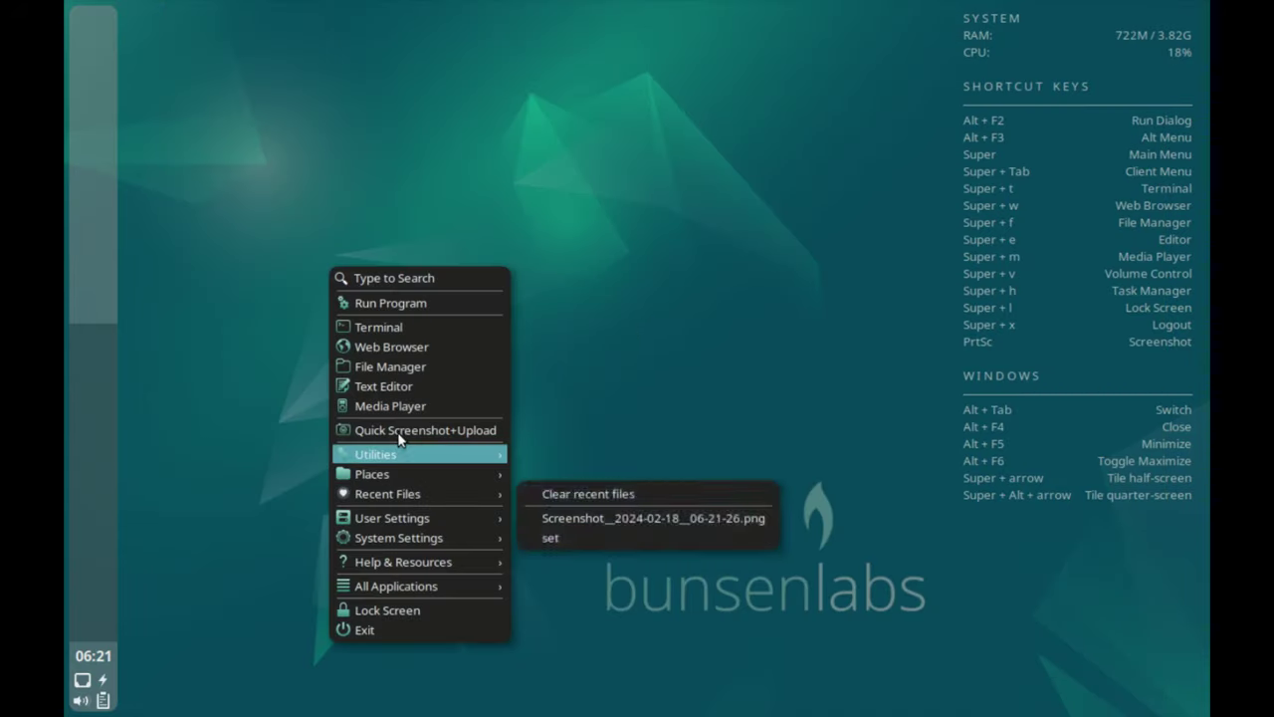
pyautogui.moveTo(403, 451)
pyautogui.moveTo(587, 512)
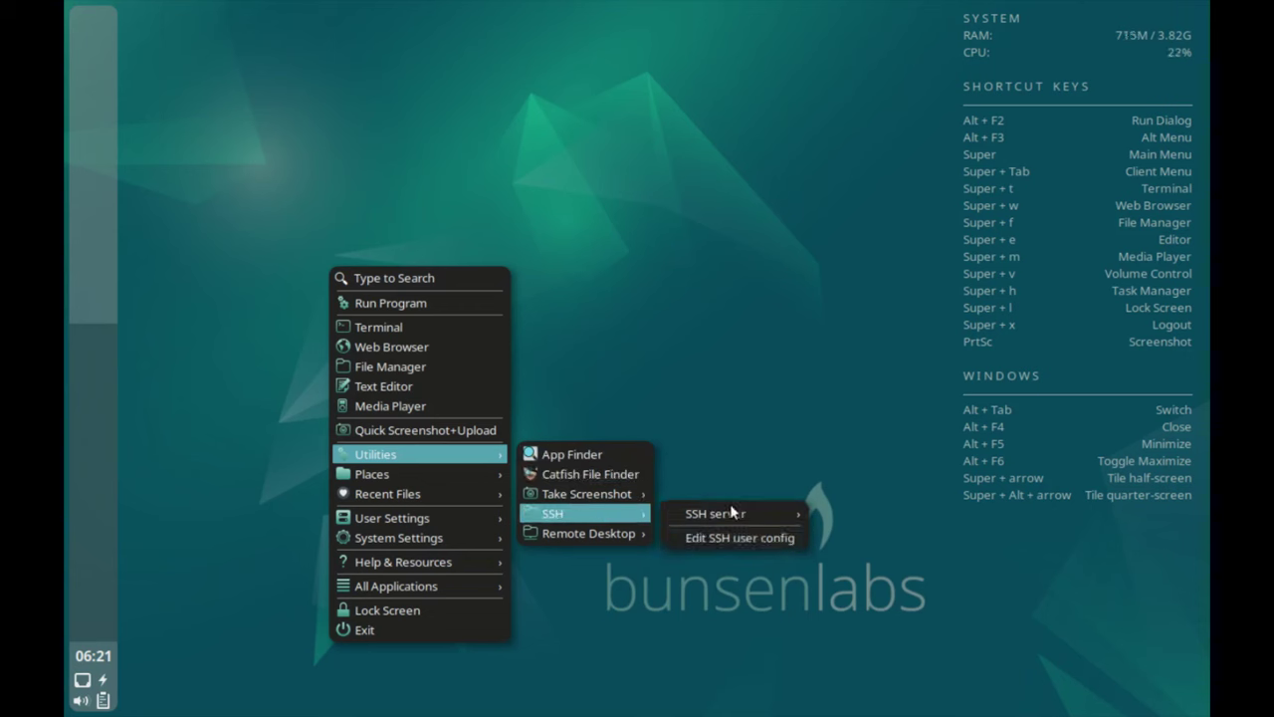
pyautogui.moveTo(732, 512)
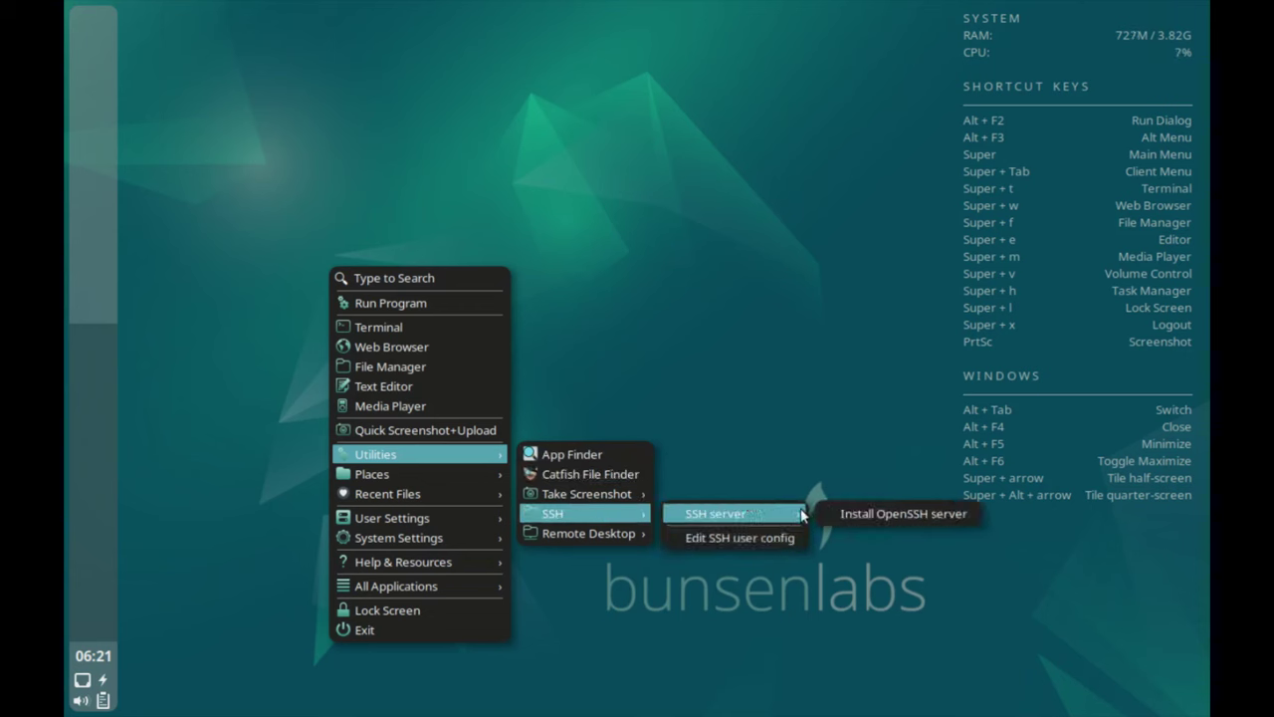
pyautogui.click(758, 527)
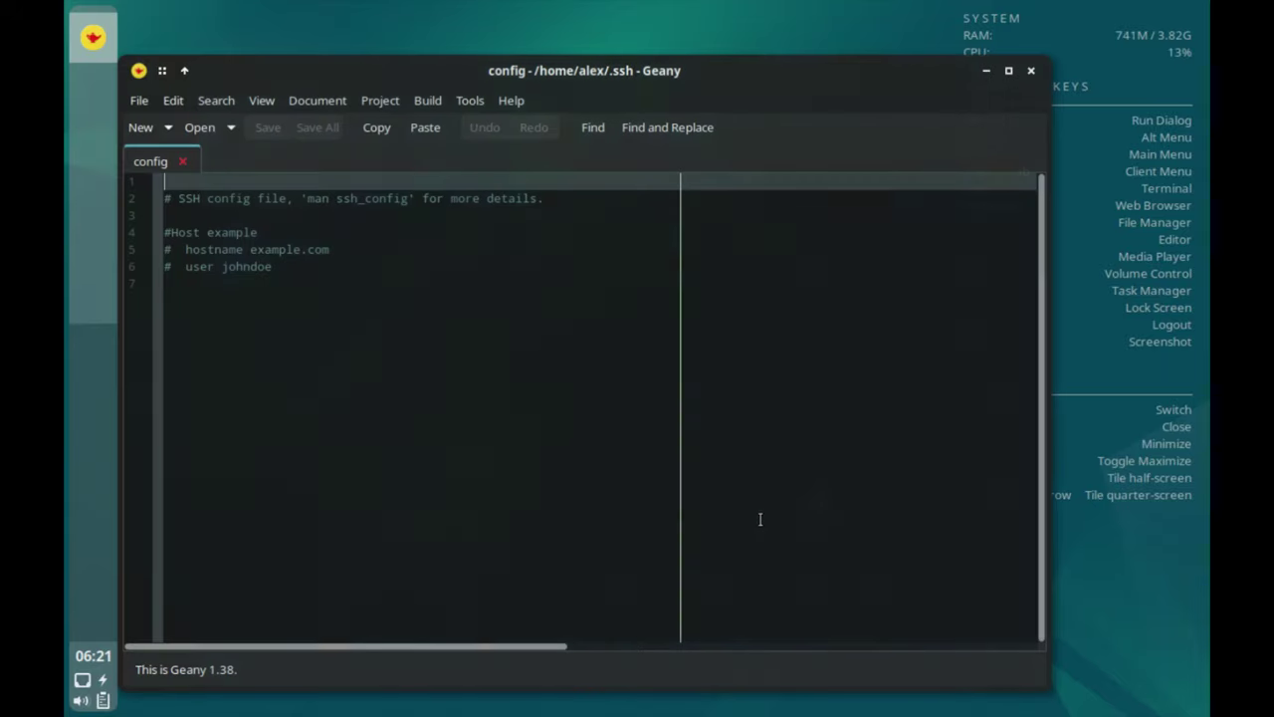
pyautogui.click(1032, 70)
# Launch the Install VNC Server prompt from Utilities > Remote Desktop and close it unused.
pyautogui.rightClick(362, 296)
pyautogui.moveTo(503, 484)
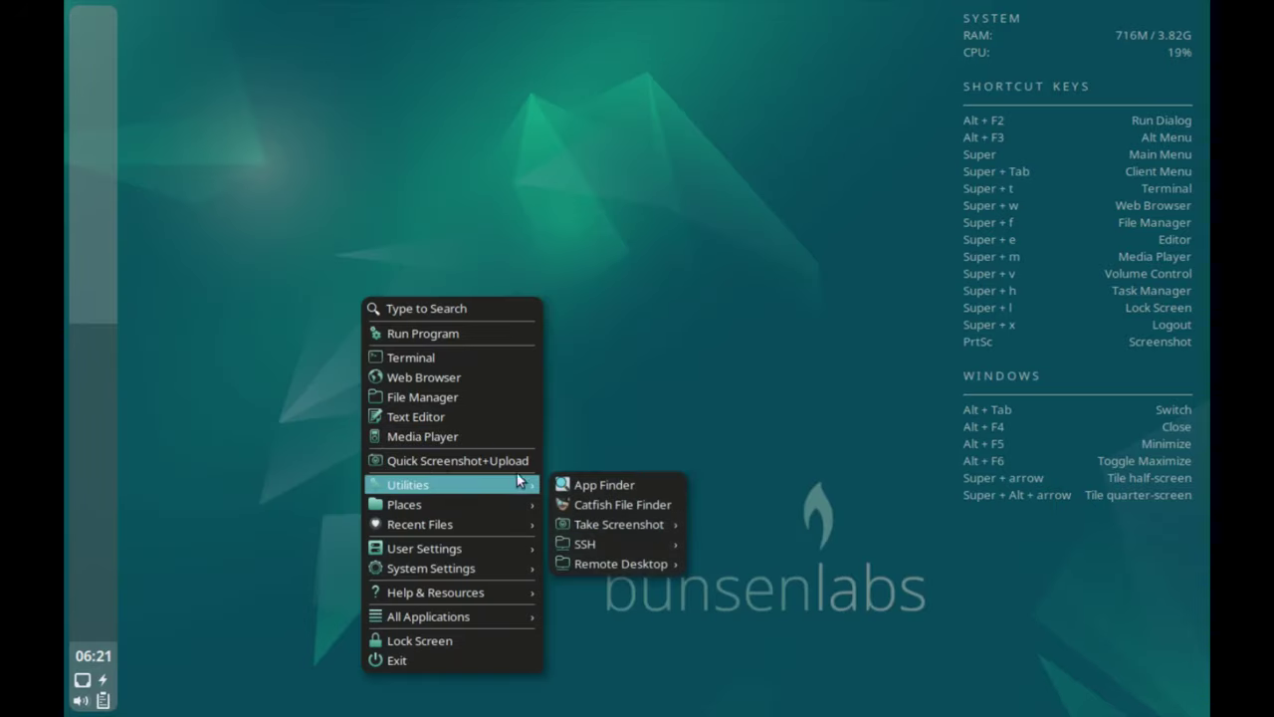
pyautogui.moveTo(627, 560)
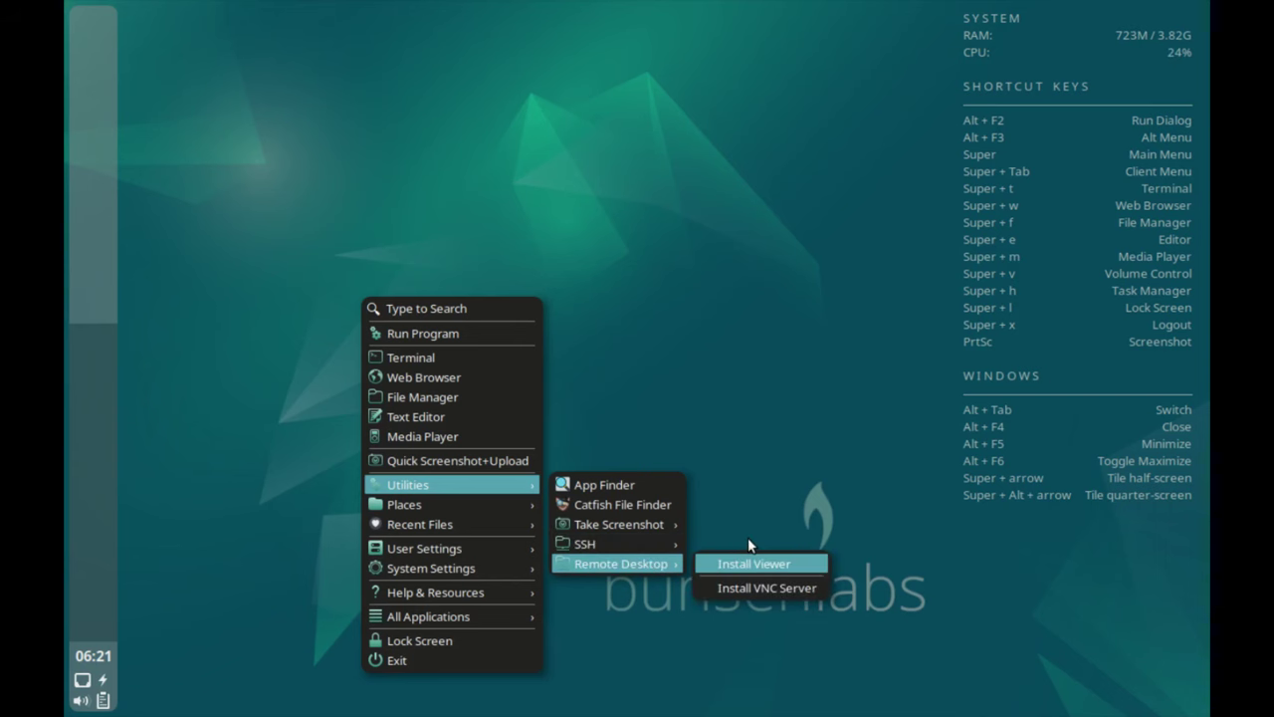
pyautogui.click(768, 587)
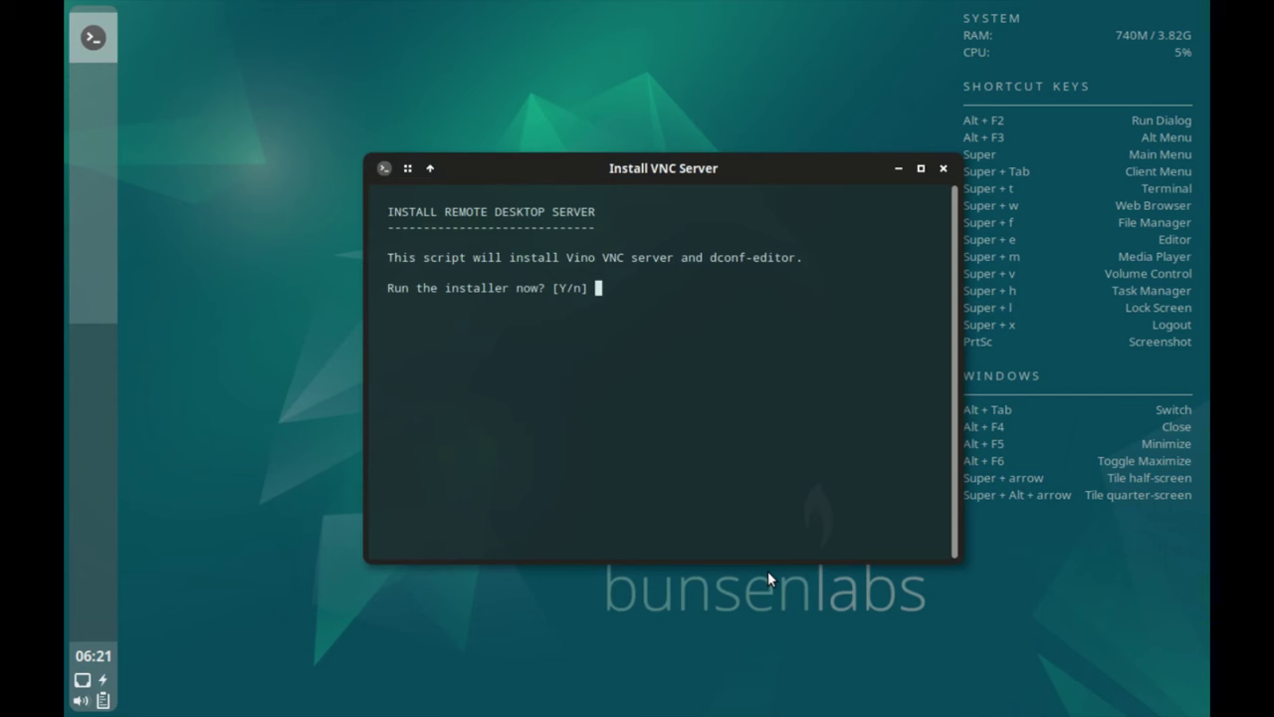
pyautogui.click(942, 167)
# Launch obconf from User Settings > Openbox to show the Openbox Configuration Manager's Theme page.
pyautogui.rightClick(468, 308)
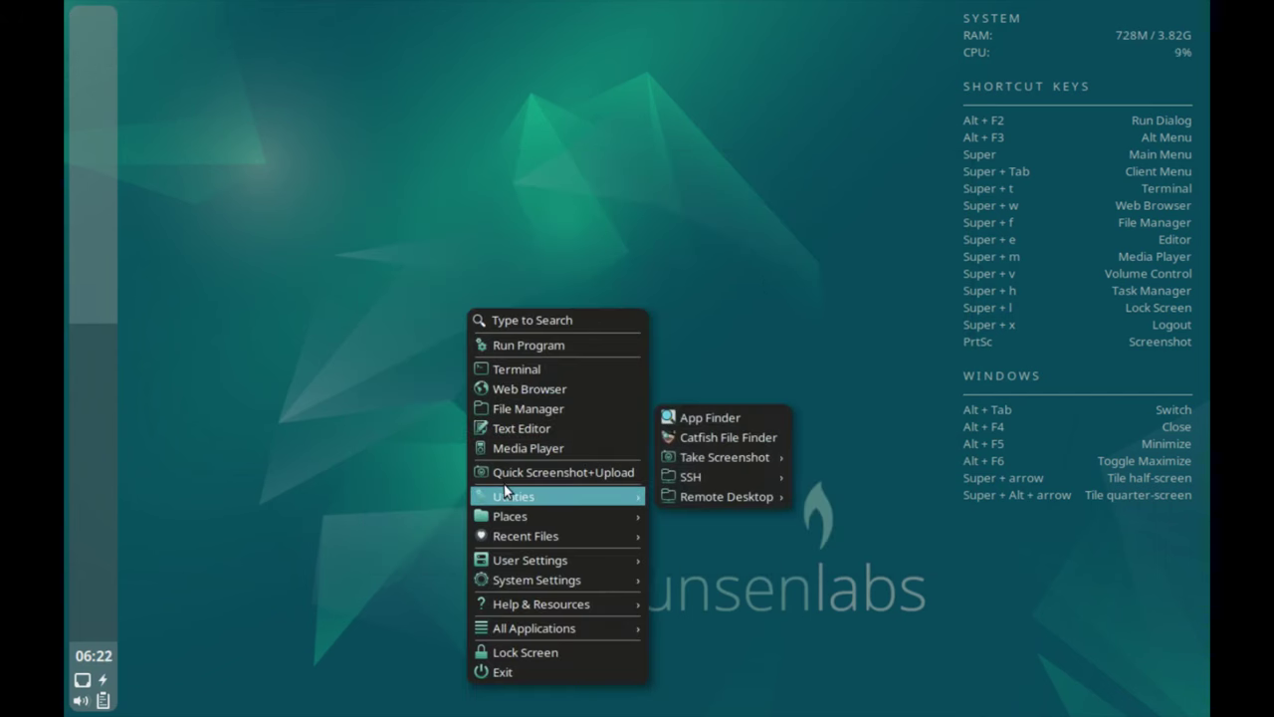
pyautogui.moveTo(512, 512)
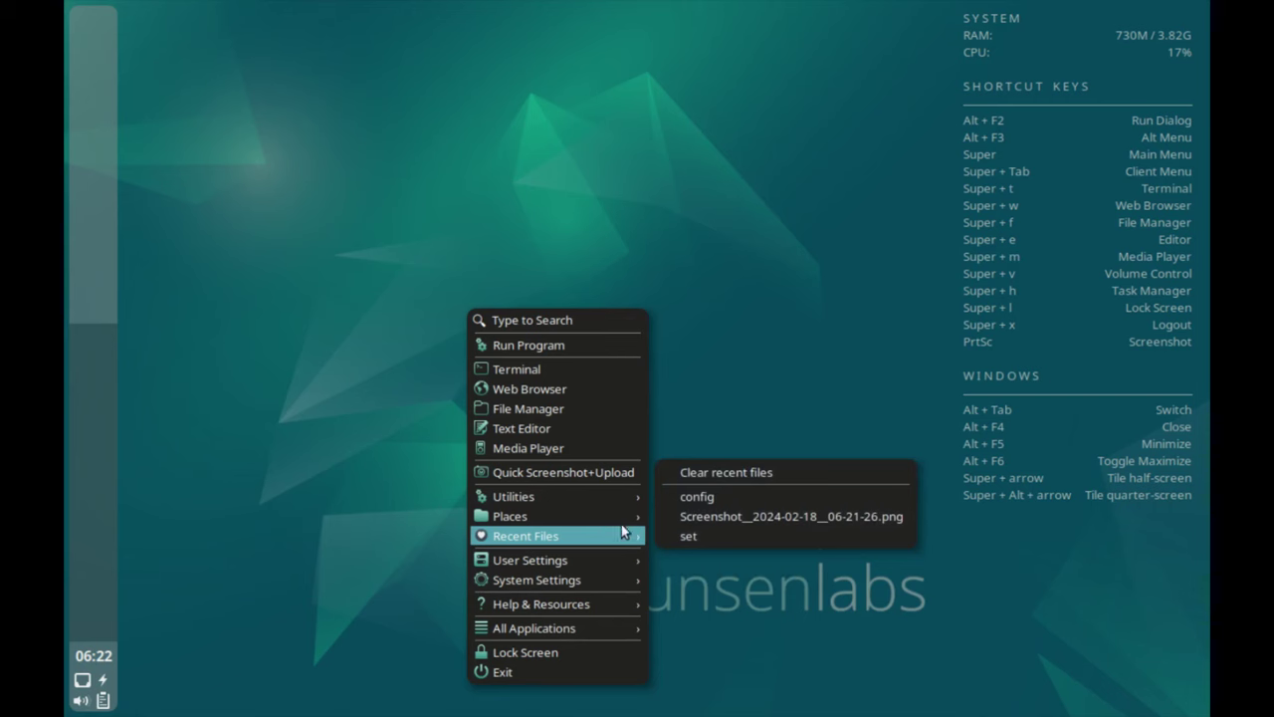
pyautogui.moveTo(542, 560)
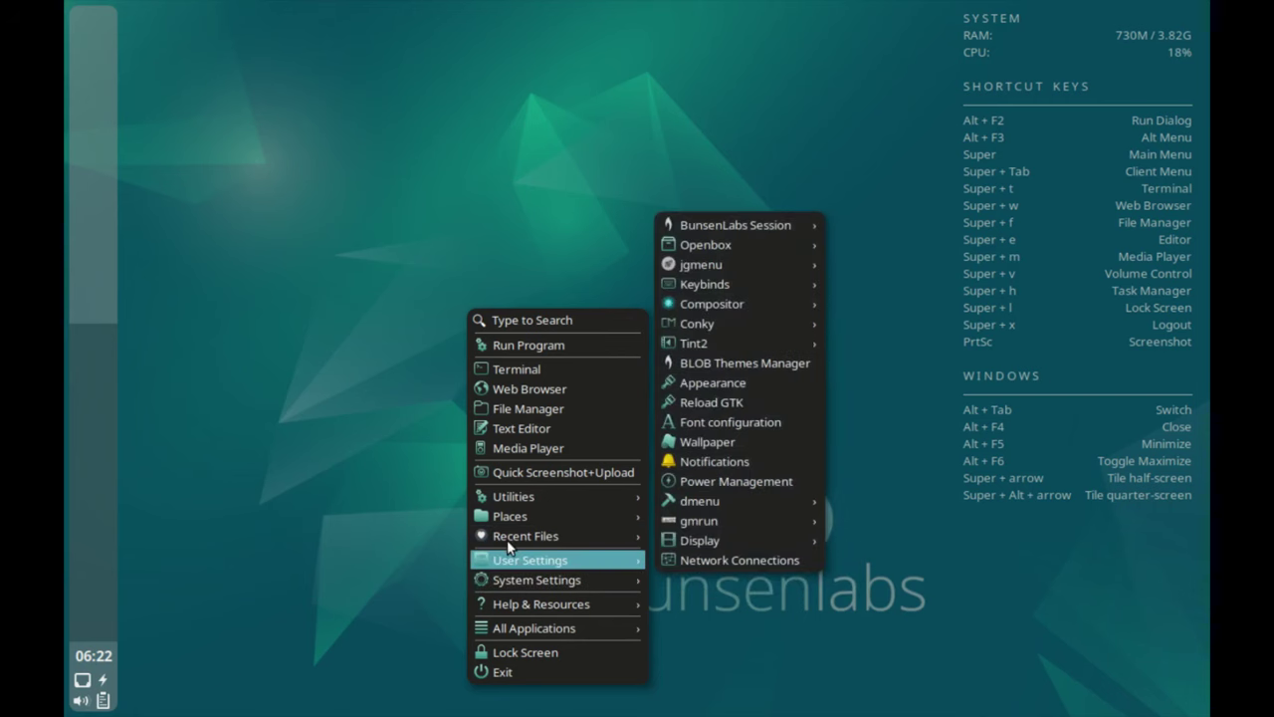
pyautogui.moveTo(733, 217)
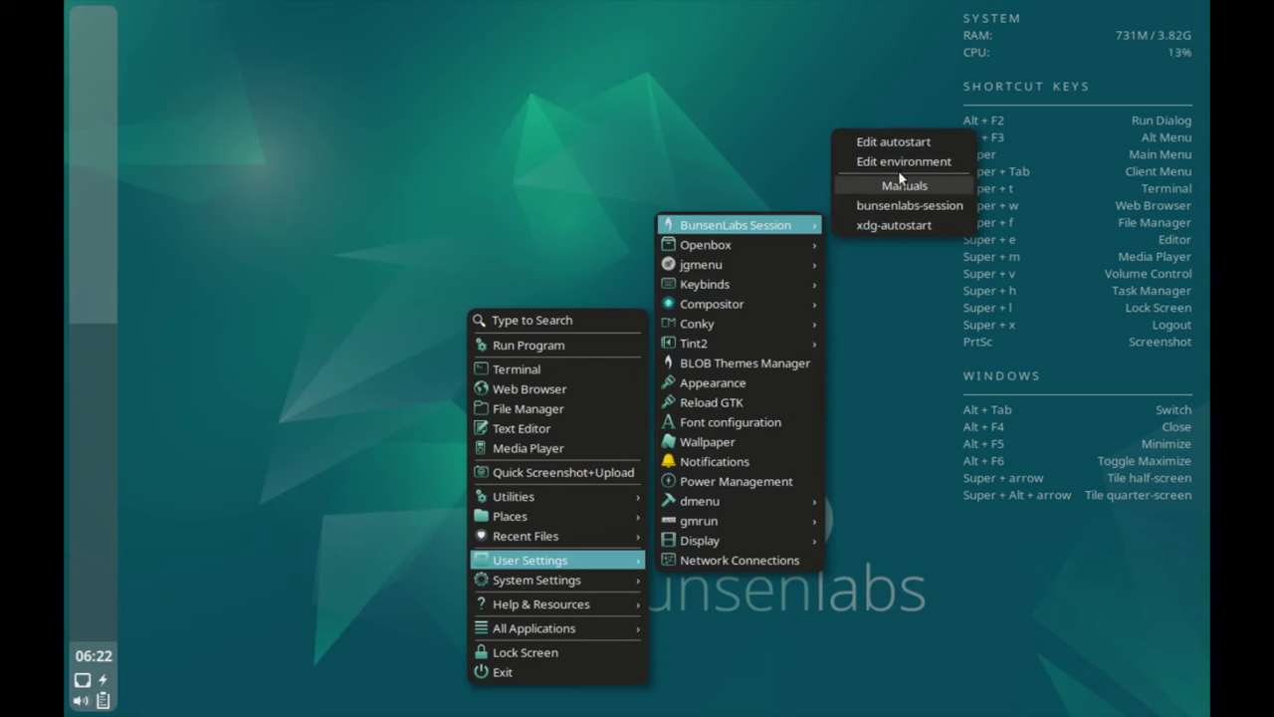
pyautogui.moveTo(714, 242)
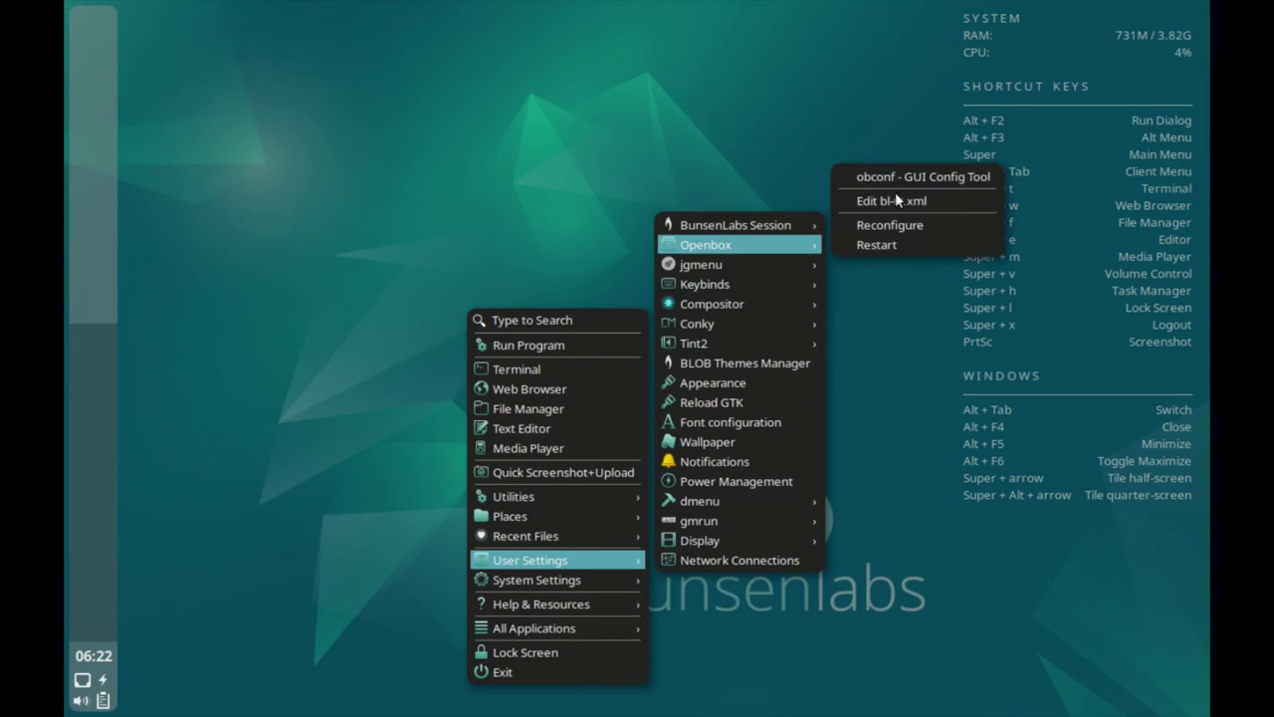
pyautogui.click(896, 156)
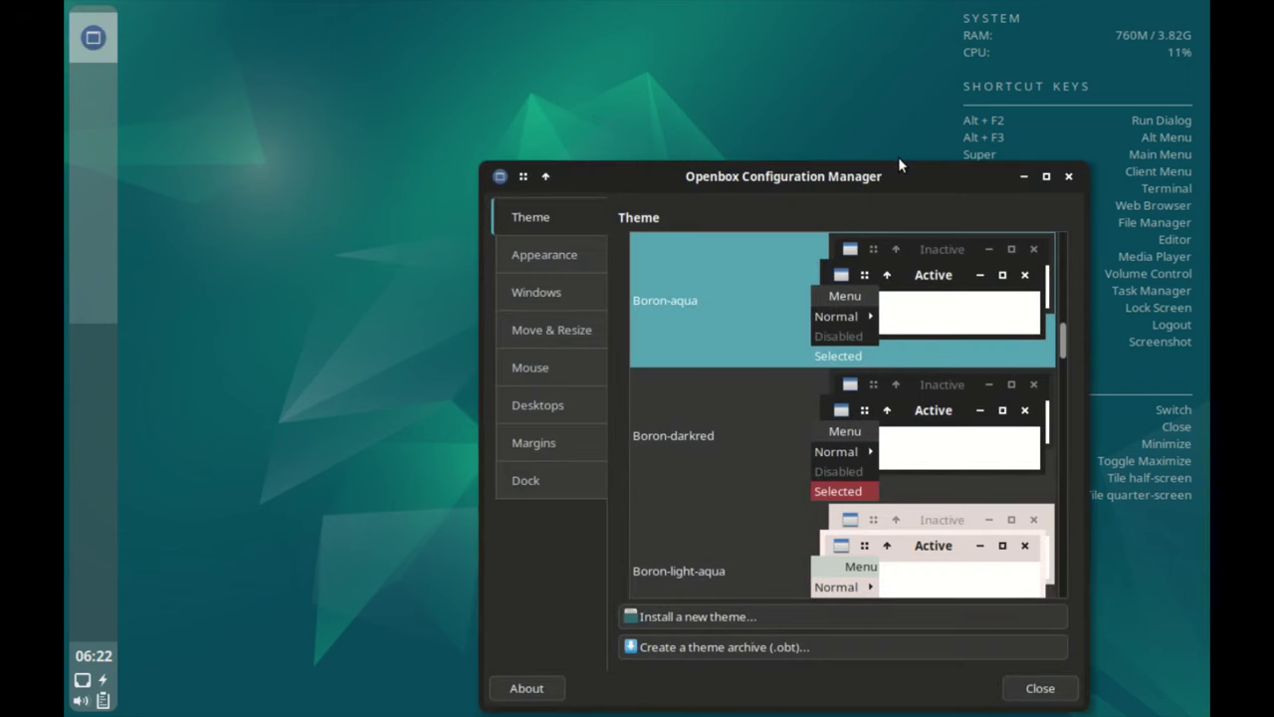
# View the Appearance, Windows, Move & Resize, Mouse, Desktops, Margins and Dock pages, then return to Theme.
pyautogui.click(539, 251)
pyautogui.click(541, 293)
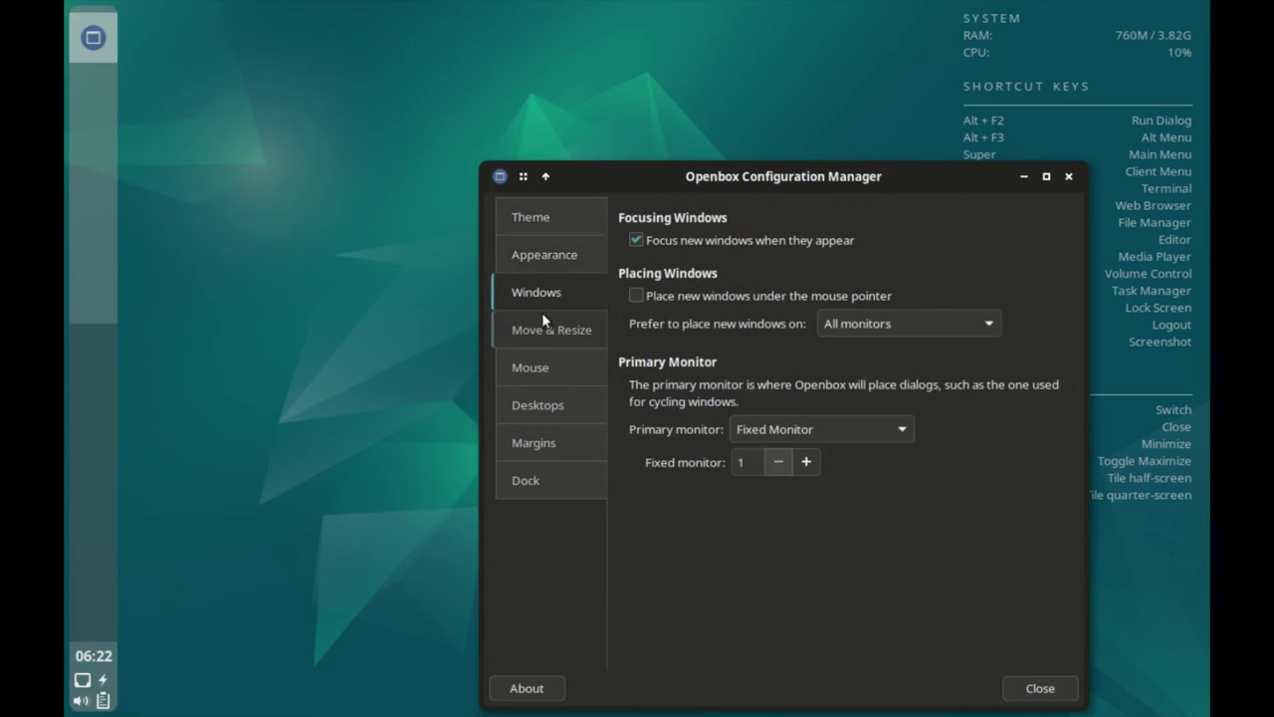
pyautogui.click(542, 329)
pyautogui.click(539, 368)
pyautogui.click(539, 410)
pyautogui.click(539, 428)
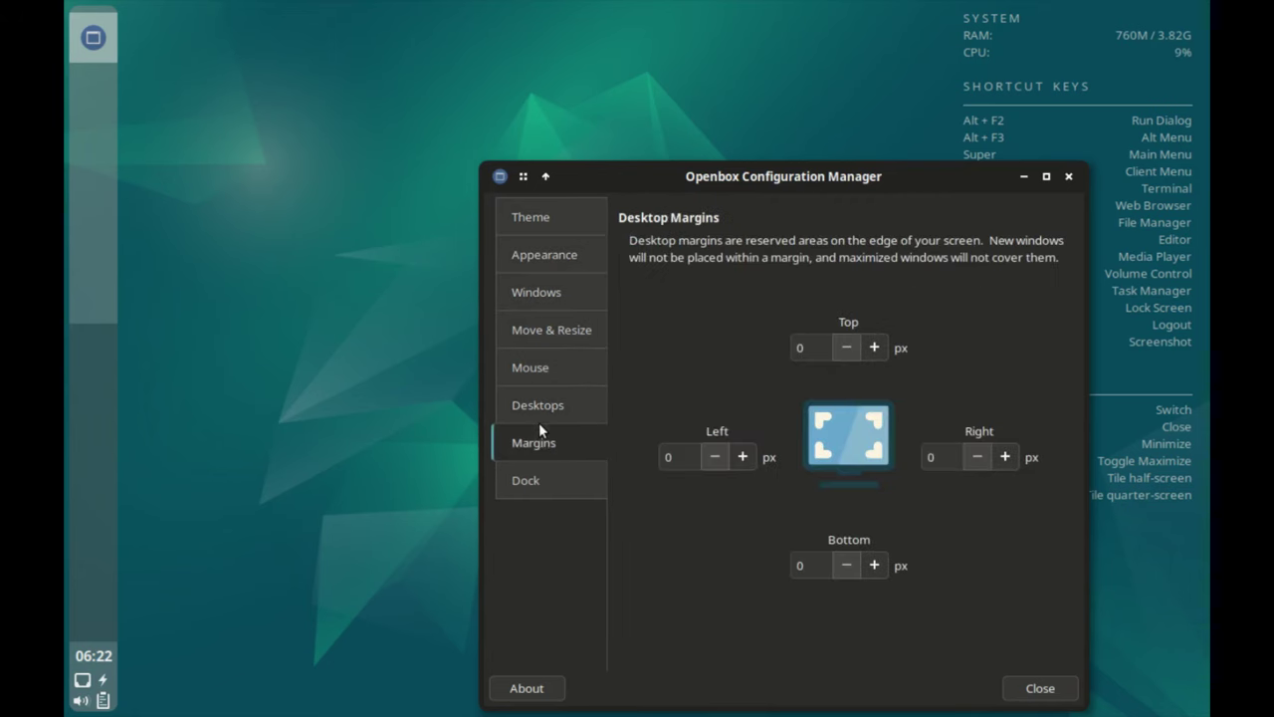
pyautogui.click(534, 477)
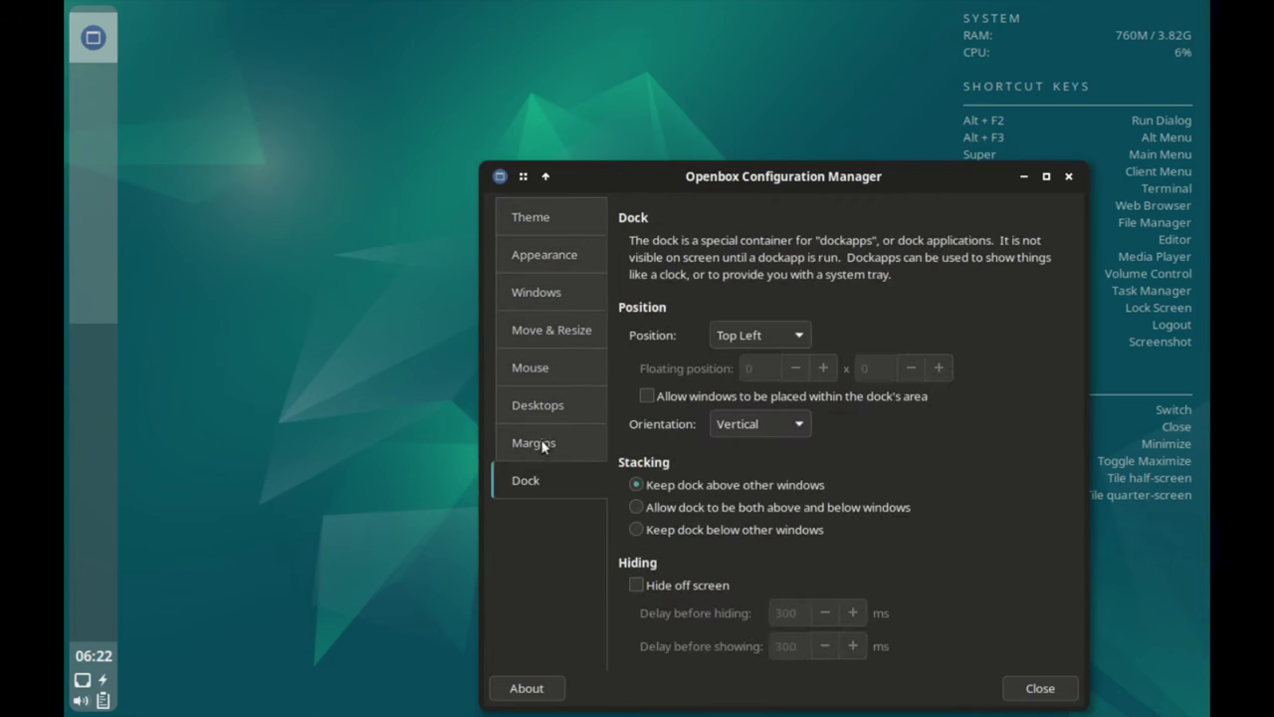
pyautogui.click(531, 211)
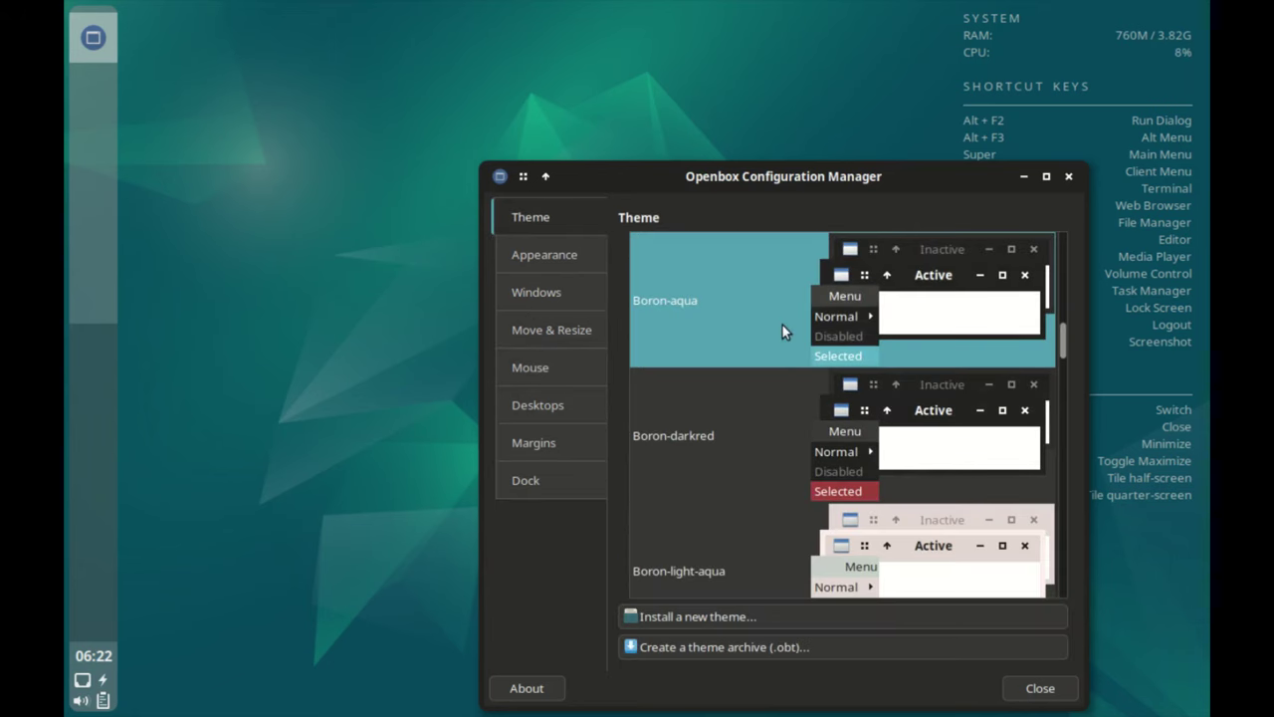
# Scroll through the window theme list, revisit the Dock page, and close the manager unchanged.
pyautogui.scroll(-10, 781, 330)
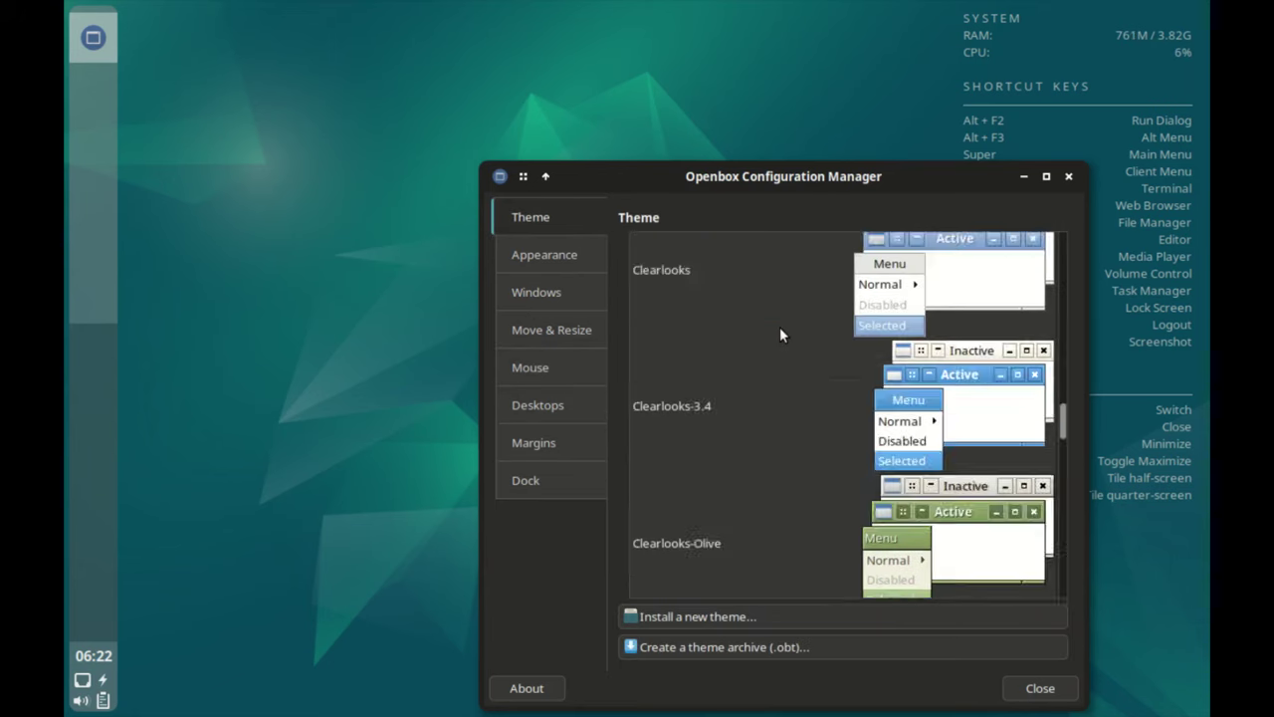
pyautogui.scroll(-15, 780, 335)
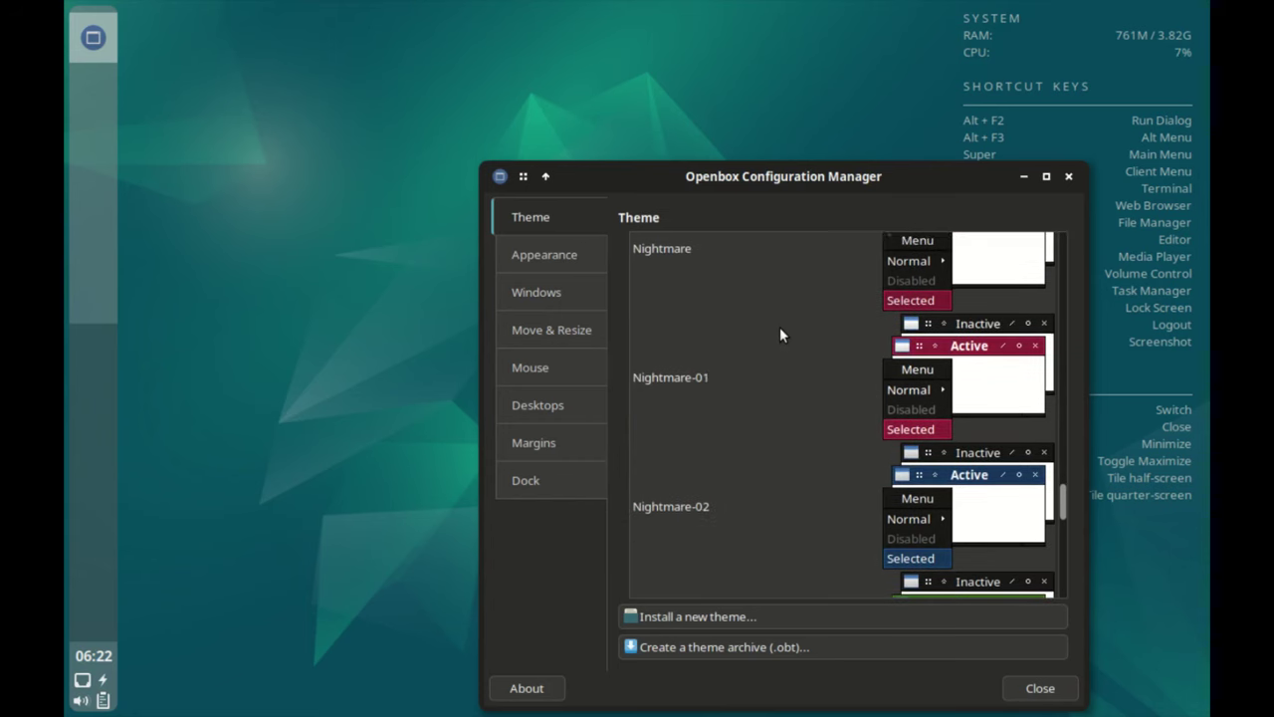
pyautogui.scroll(-3, 779, 335)
pyautogui.scroll(20, 779, 335)
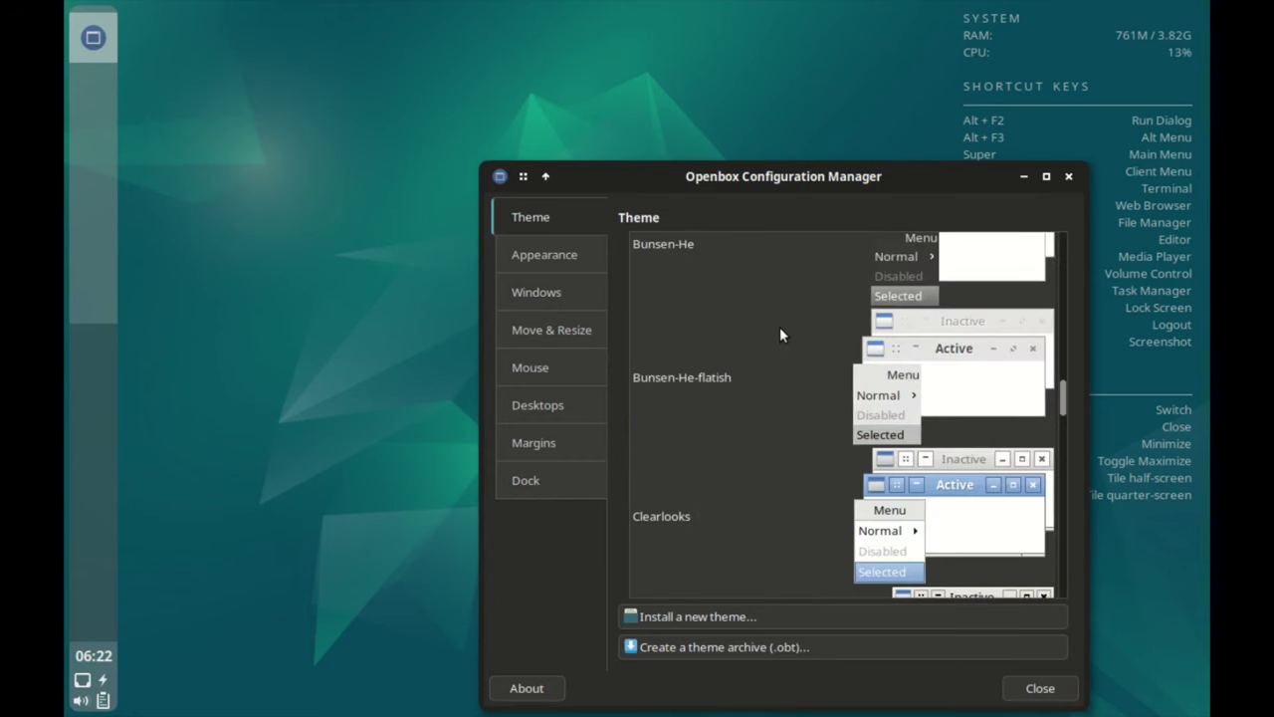
pyautogui.scroll(12, 780, 334)
pyautogui.scroll(-1, 779, 344)
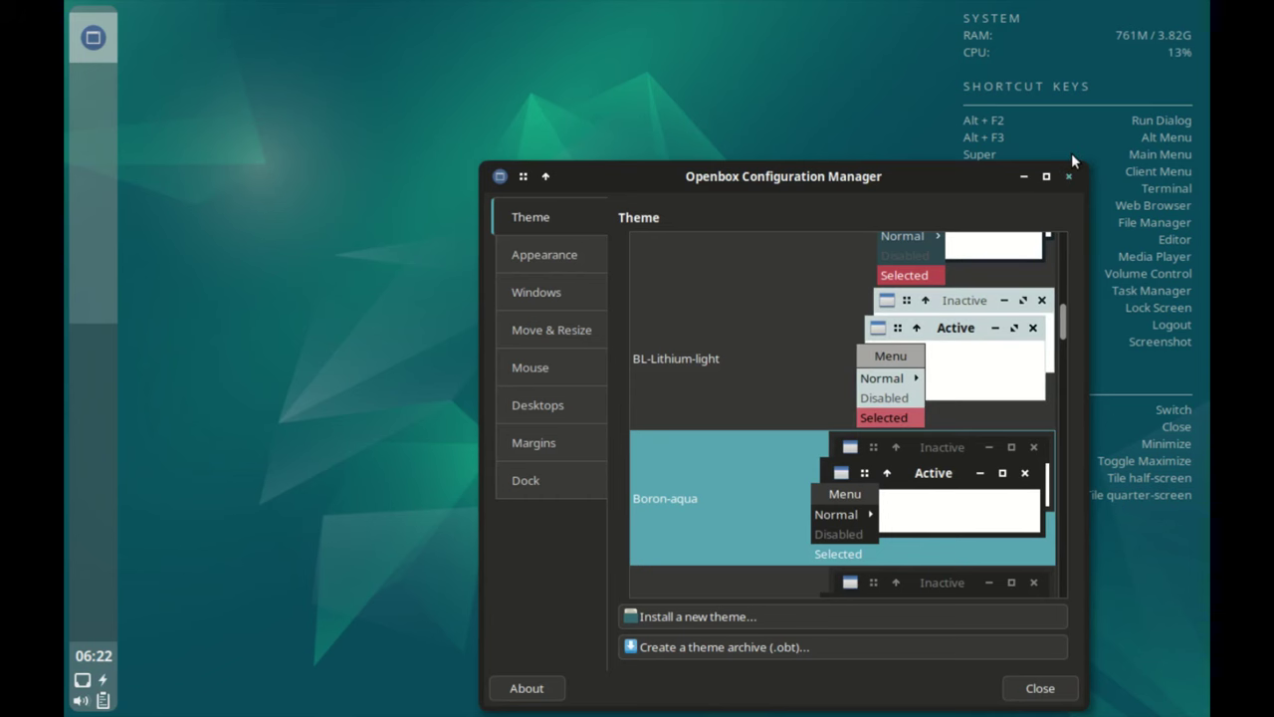
pyautogui.click(526, 480)
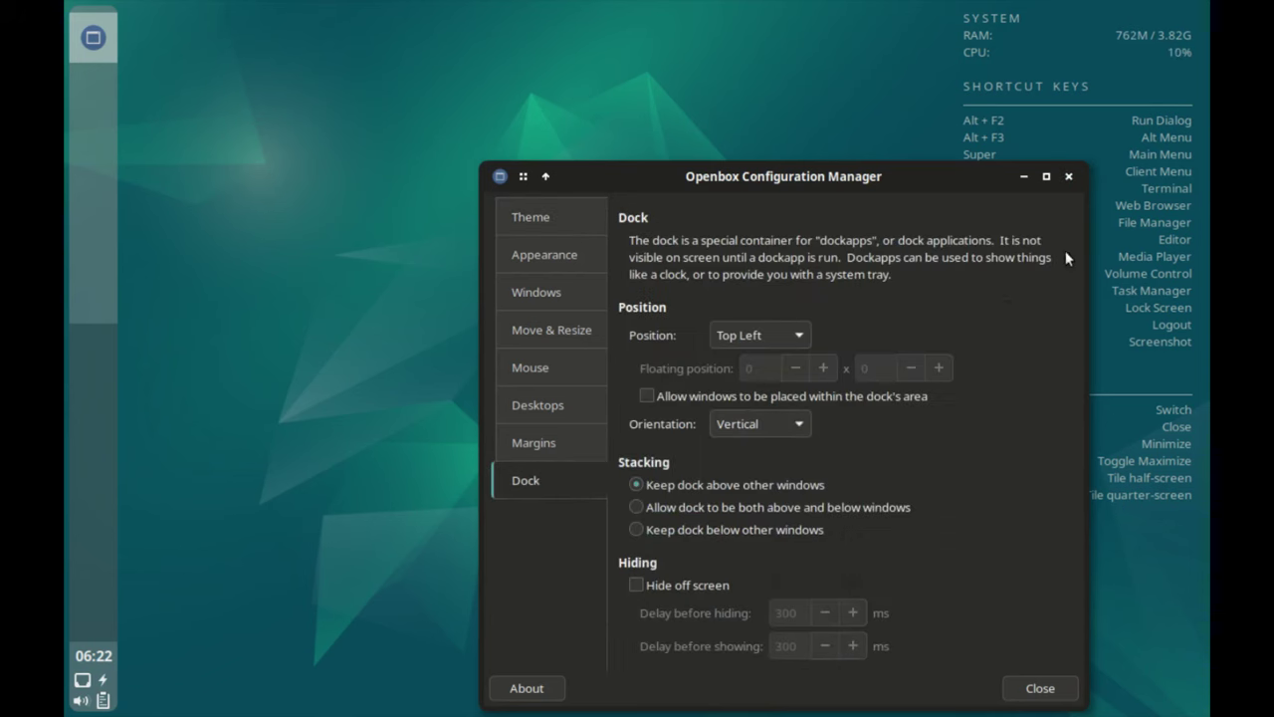
pyautogui.click(1068, 175)
# Browse the User Settings compositor, Conky and Tint2 submenus in the desktop menu.
pyautogui.rightClick(489, 244)
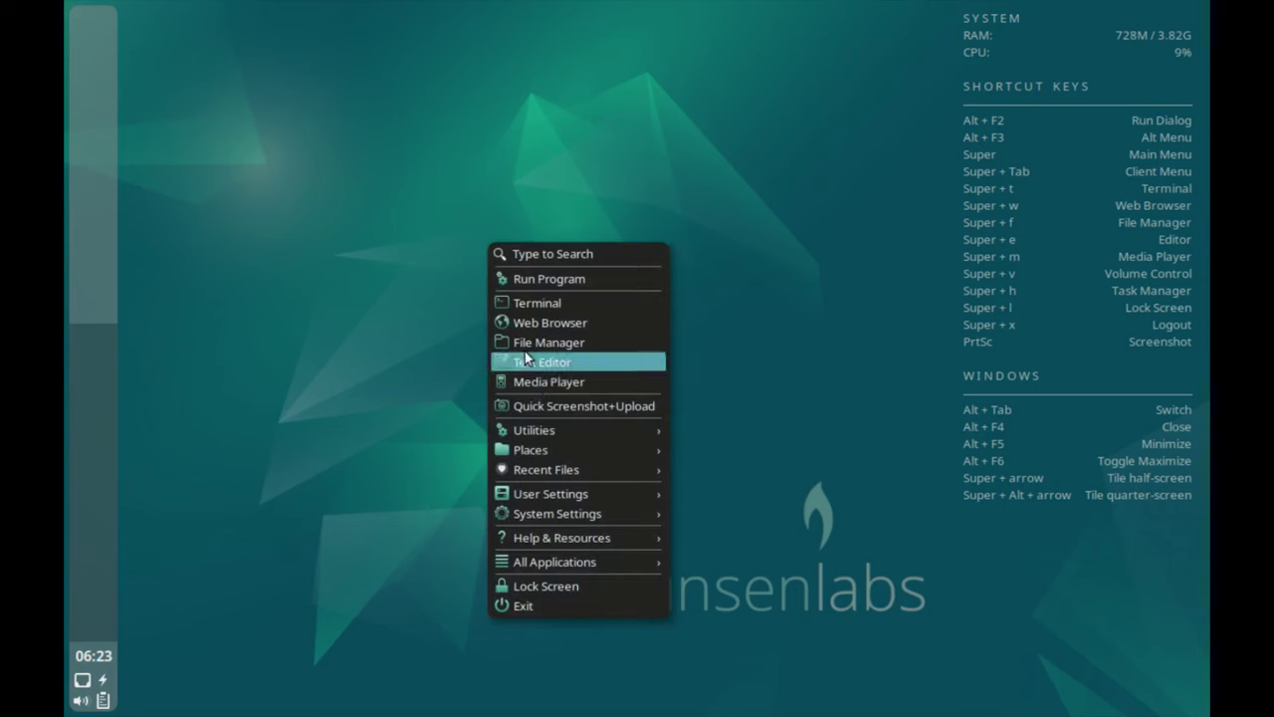
pyautogui.moveTo(555, 480)
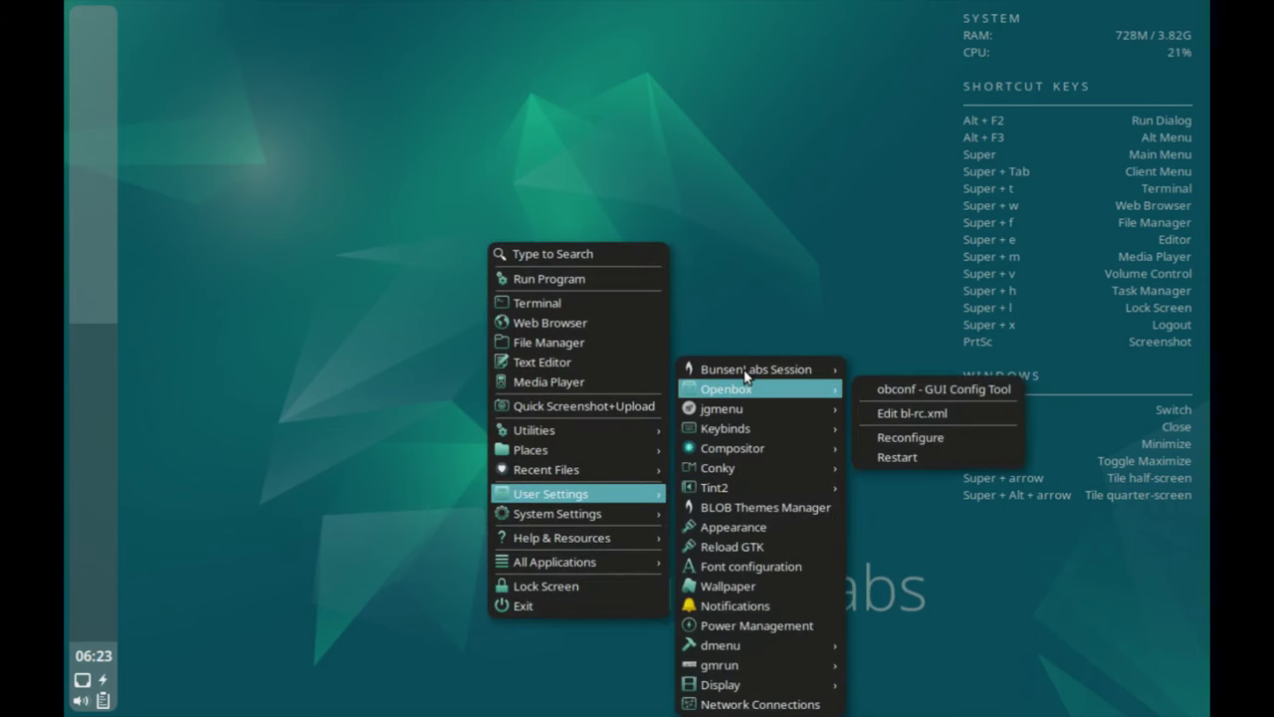
pyautogui.moveTo(747, 401)
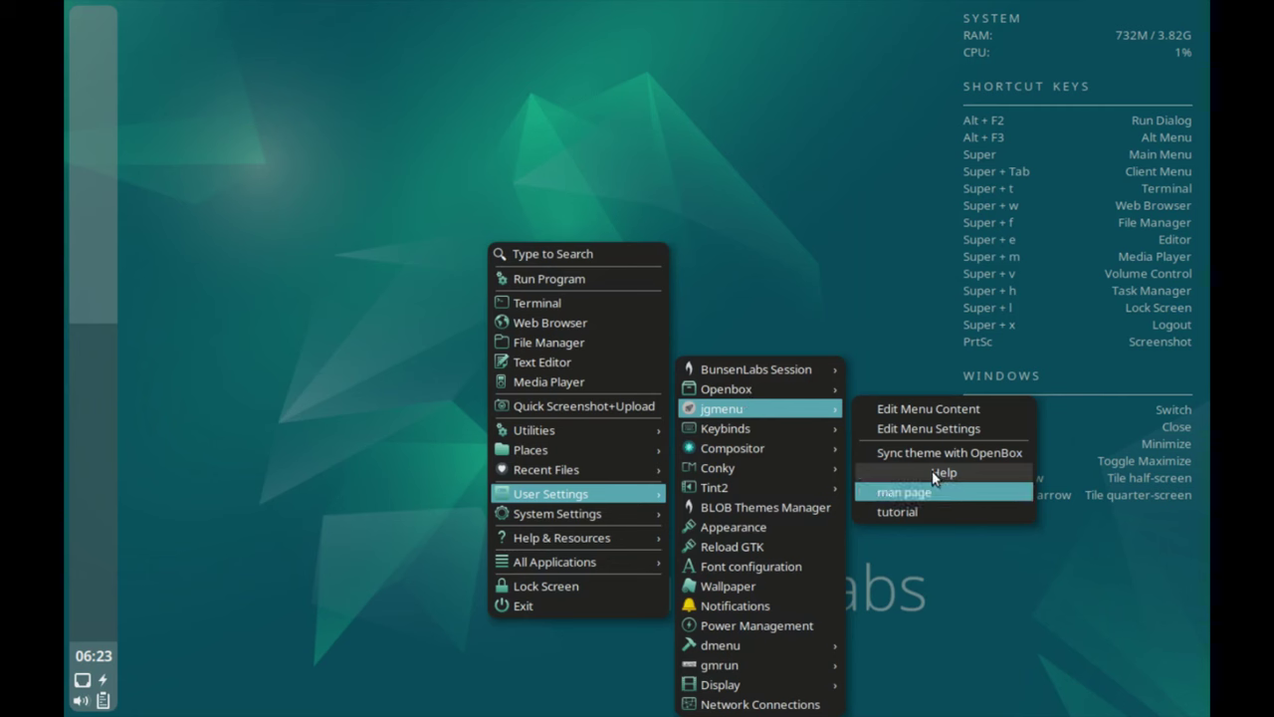
pyautogui.moveTo(786, 428)
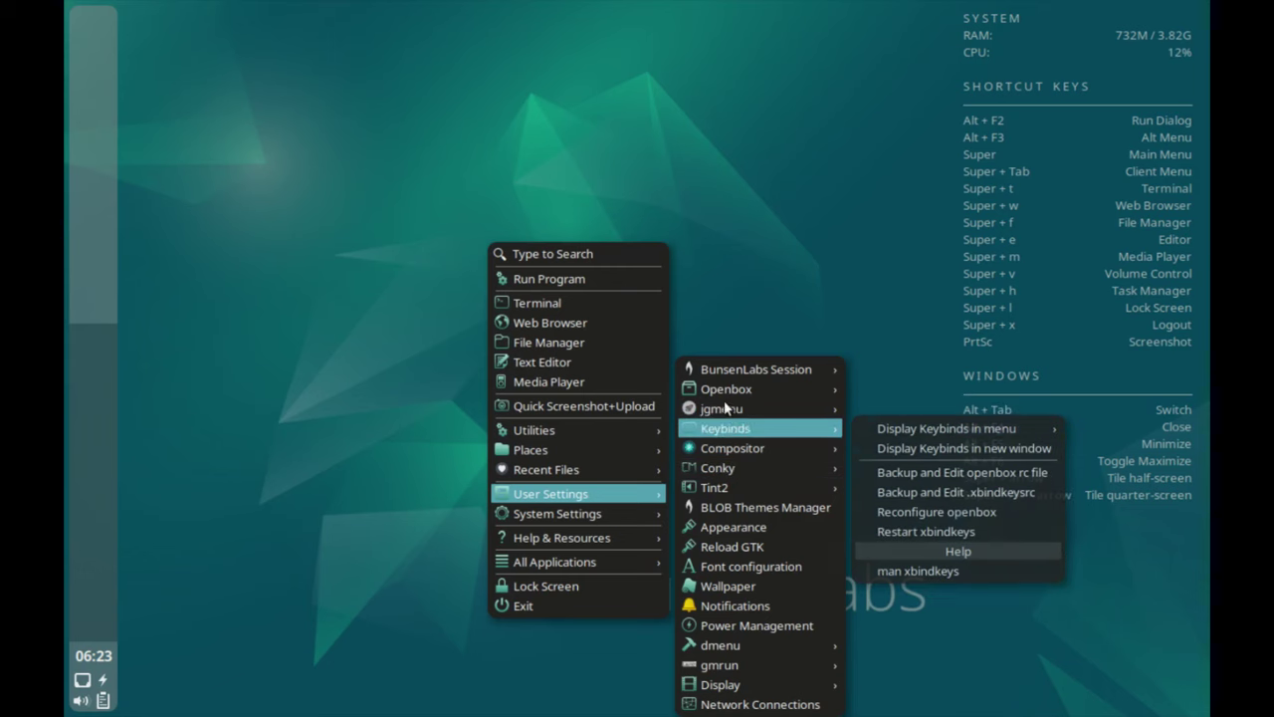
pyautogui.moveTo(953, 424)
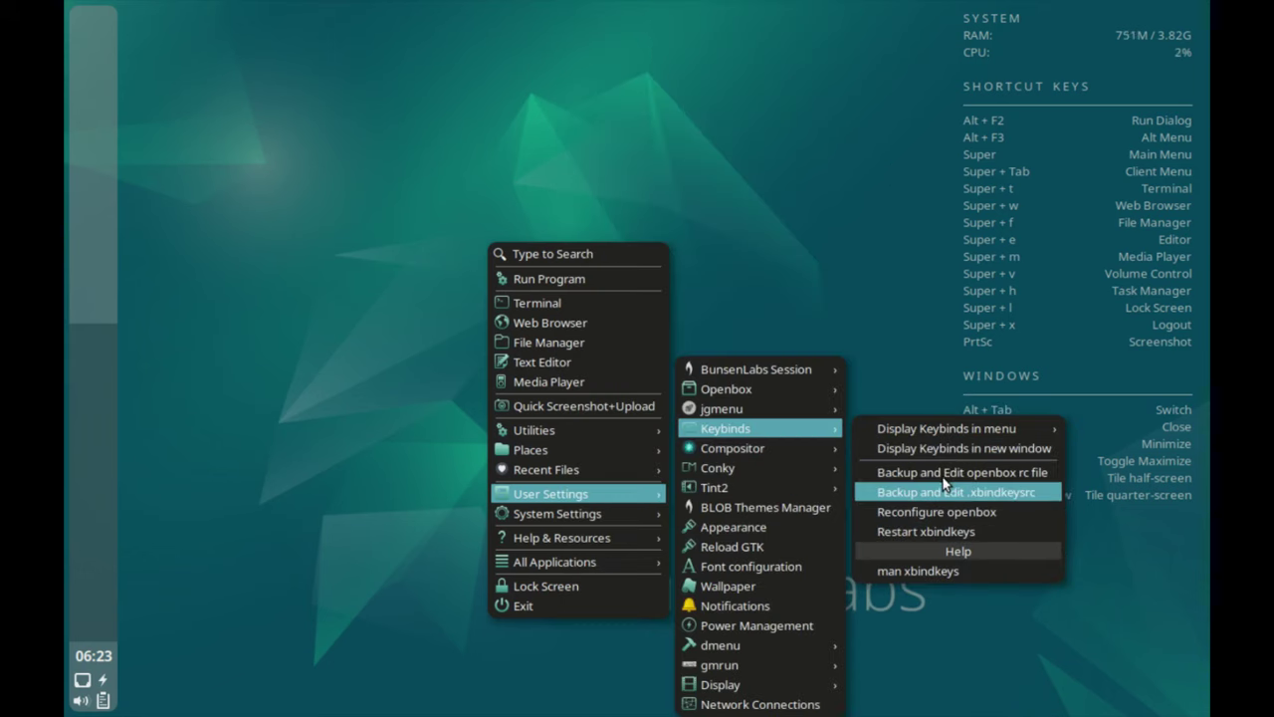
pyautogui.moveTo(801, 448)
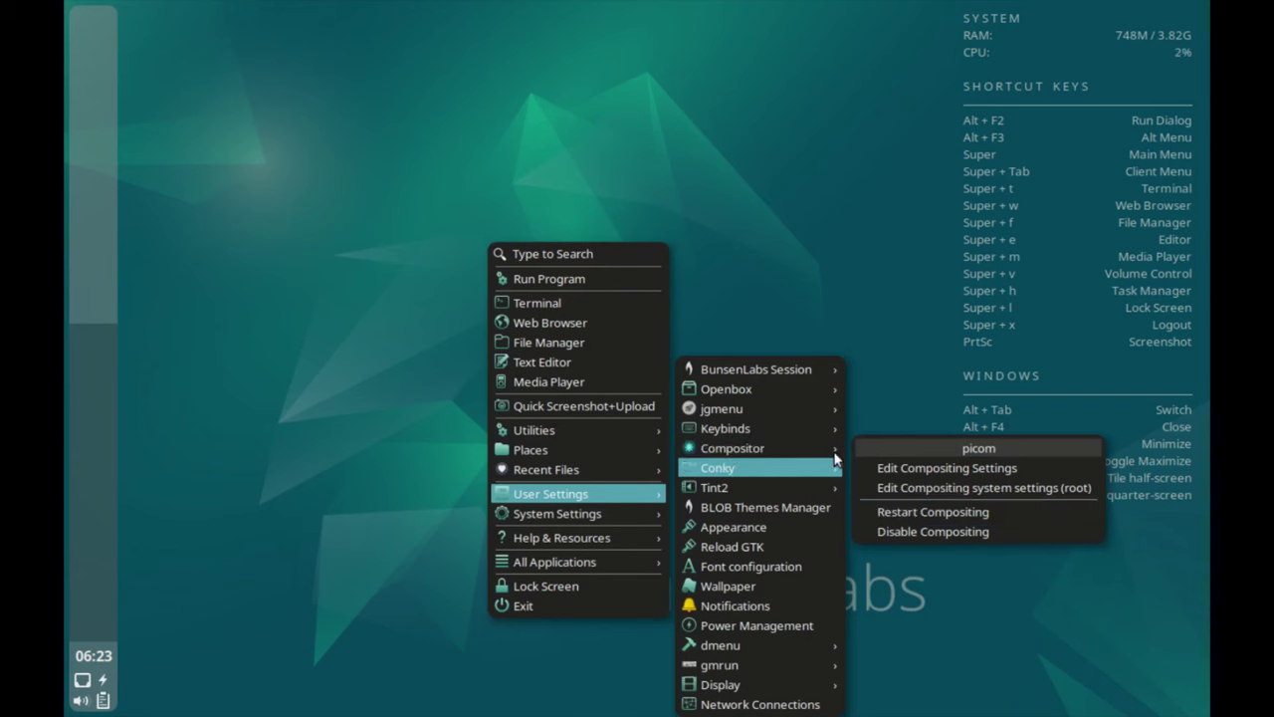
pyautogui.moveTo(757, 465)
pyautogui.press('Down')
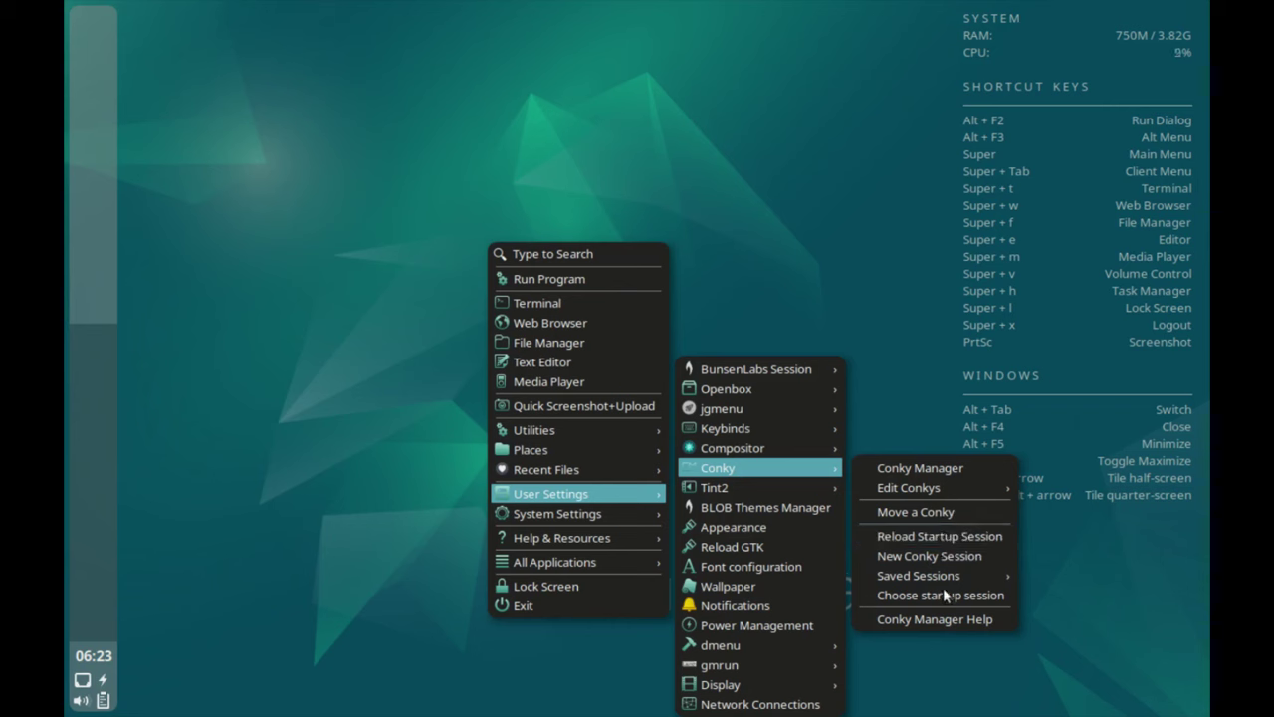
pyautogui.moveTo(722, 478)
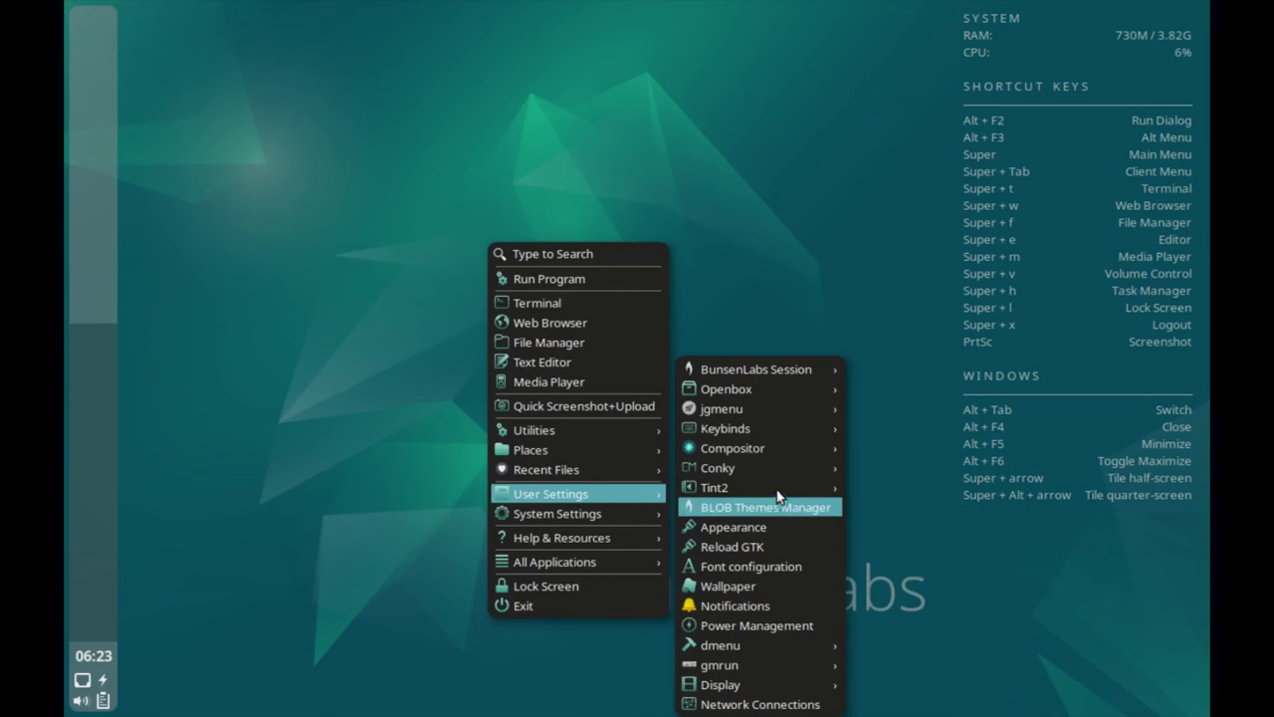
pyautogui.click(751, 524)
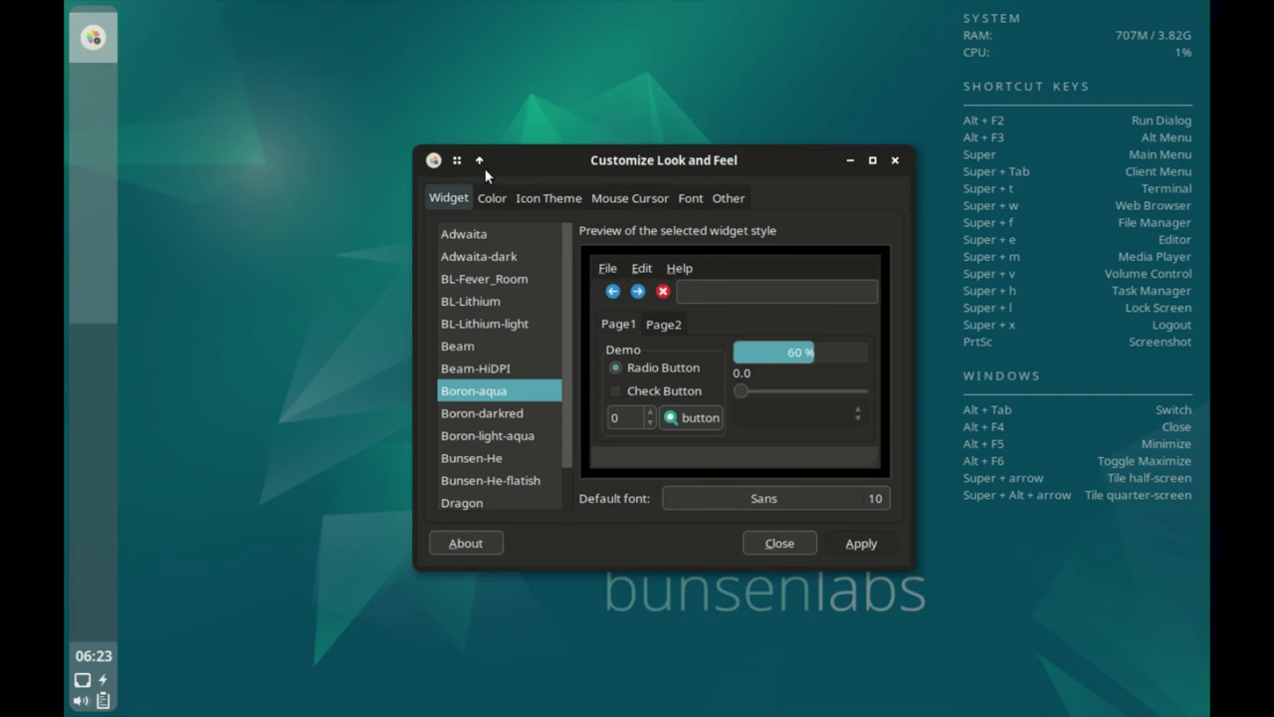
pyautogui.hotkey('ctrl', 'pagedown')
pyautogui.hotkey('ctrl', 'pagedown')
pyautogui.hotkey('ctrl', 'pagedown')
pyautogui.hotkey('ctrl', 'pagedown')
pyautogui.hotkey('ctrl', 'pagedown')
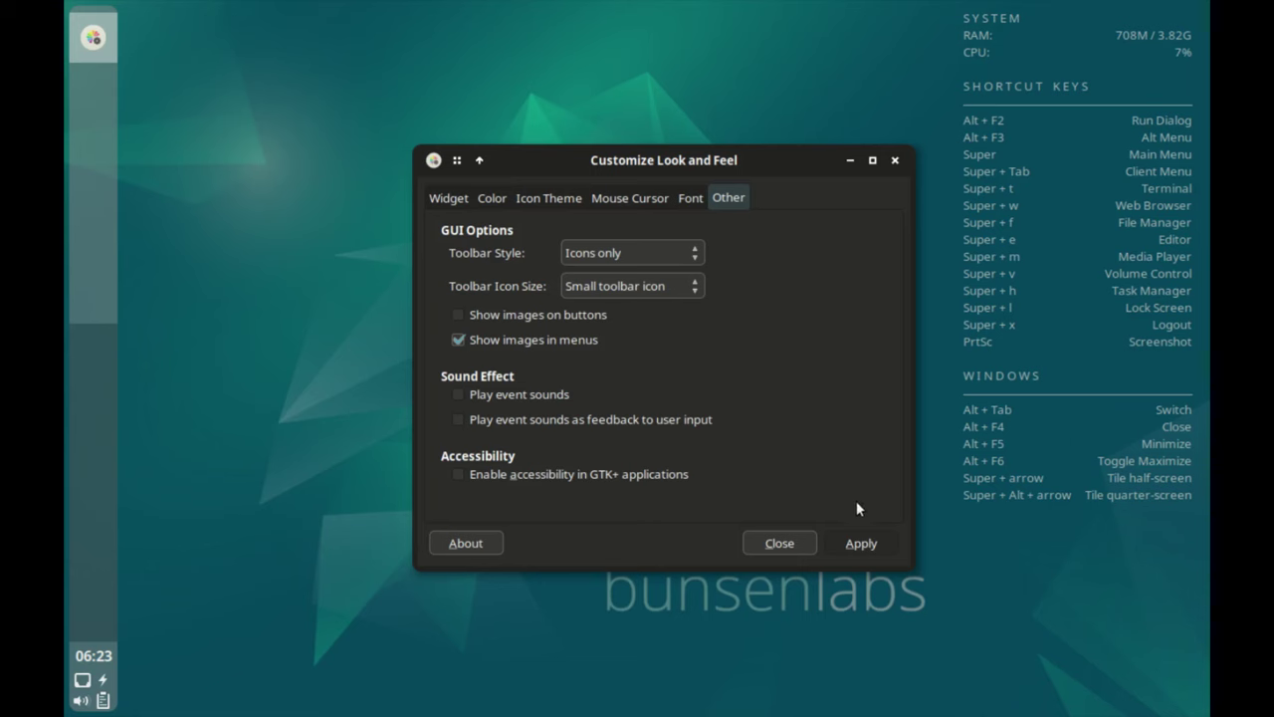
pyautogui.click(779, 542)
pyautogui.press('super')
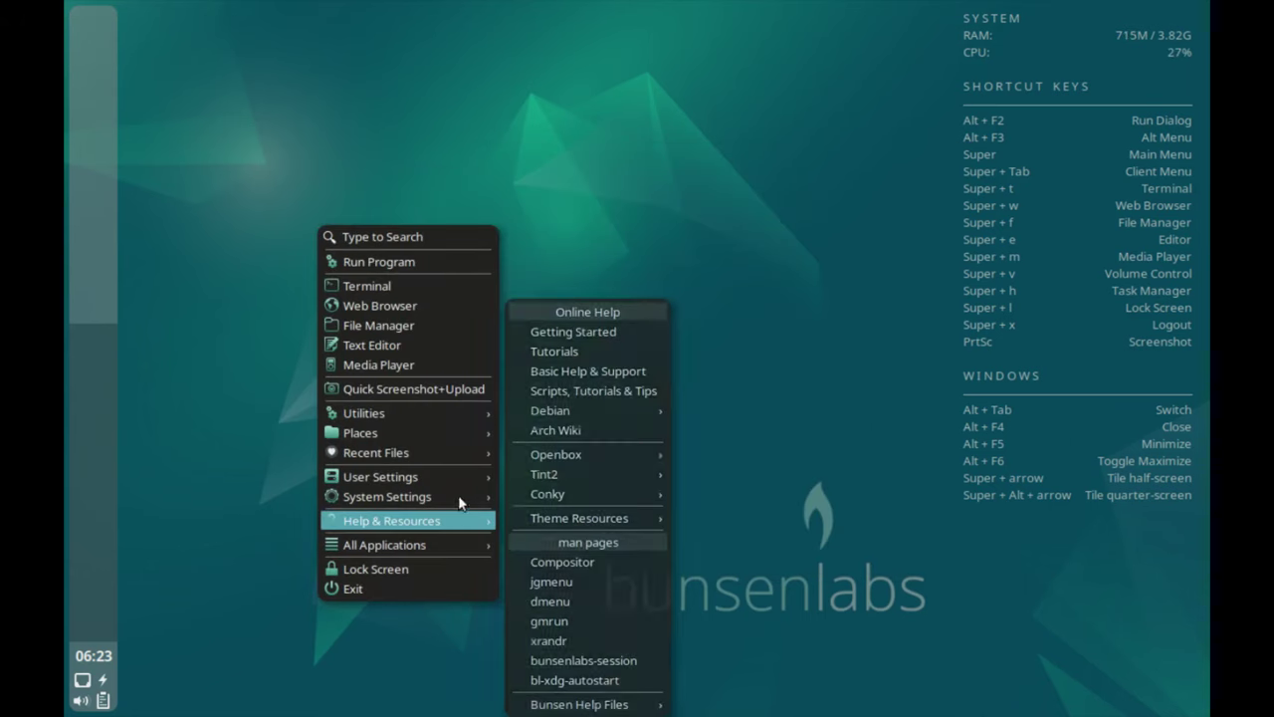
pyautogui.moveTo(579, 516)
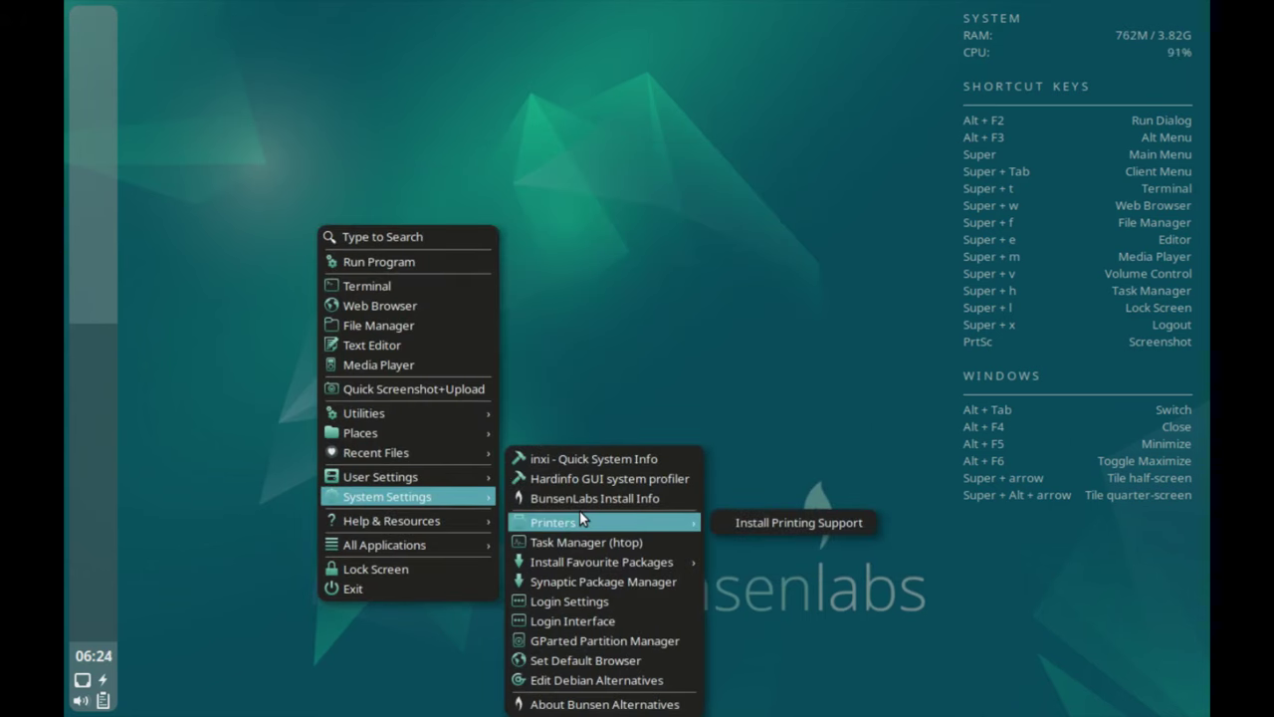
pyautogui.moveTo(423, 476)
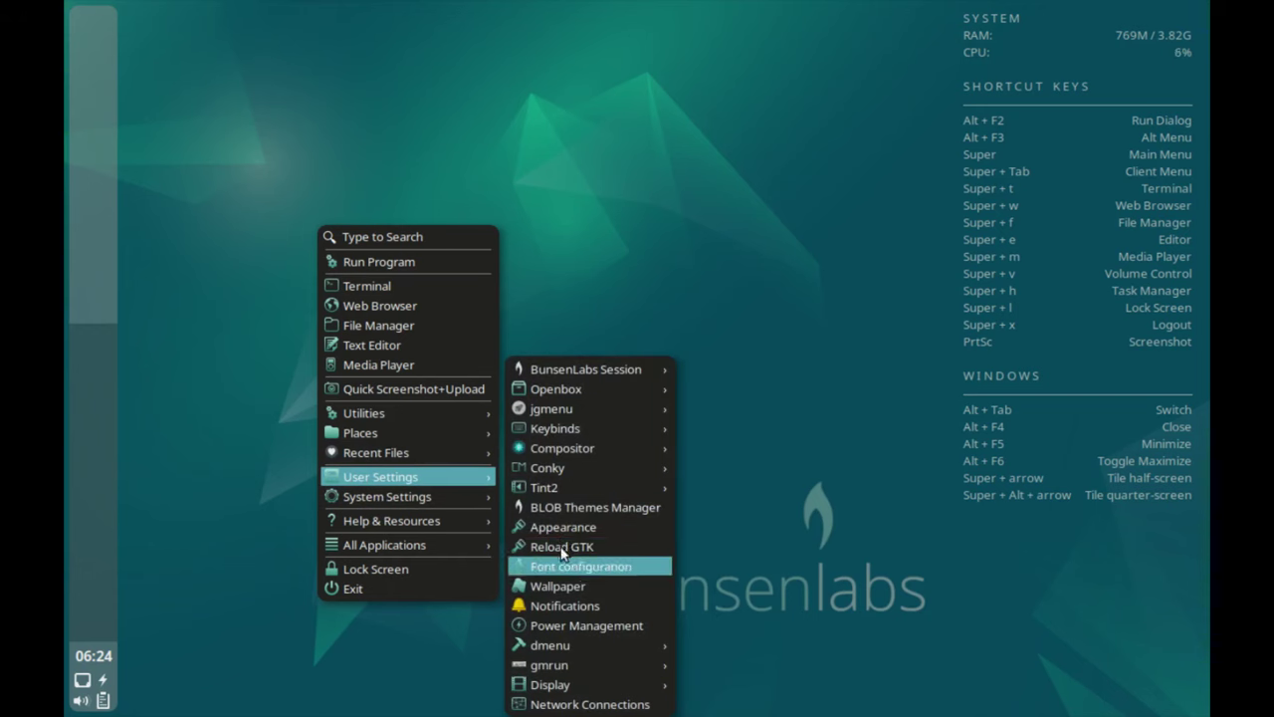
# Apply Networks.png as the desktop wallpaper in Nitrogen, then minimize the picker.
pyautogui.click(561, 579)
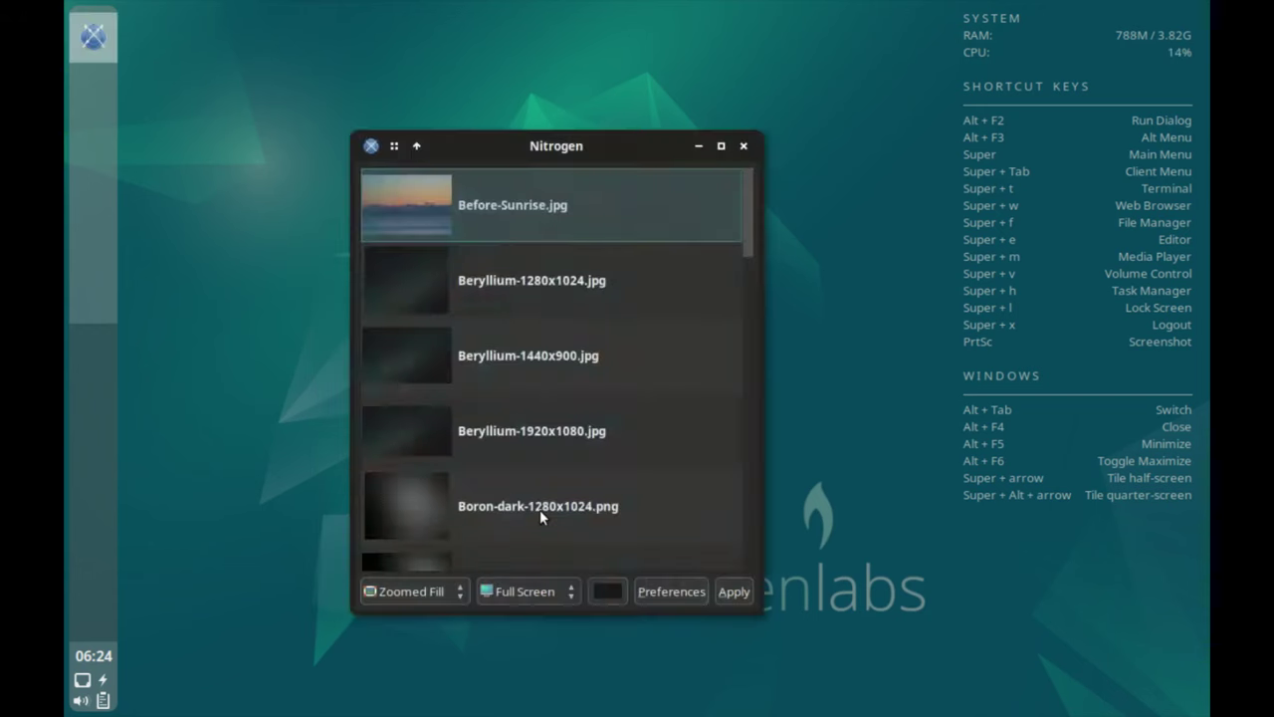
pyautogui.scroll(-10, 582, 355)
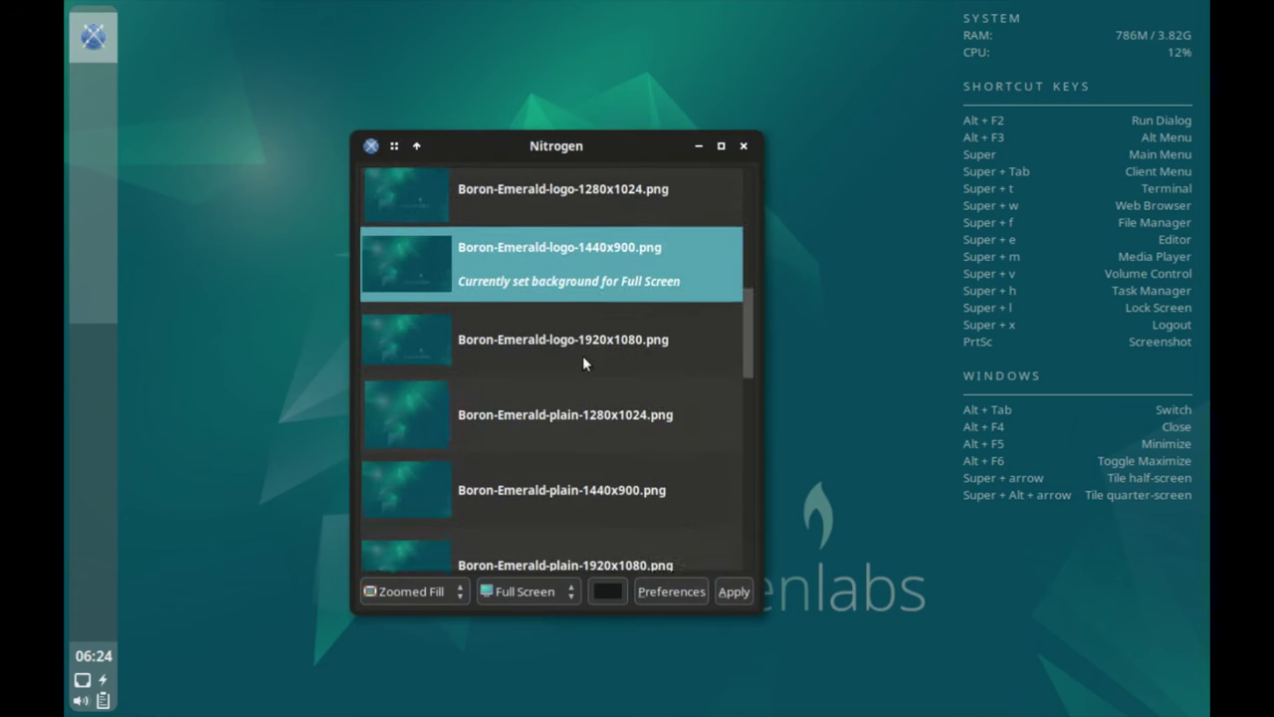
pyautogui.scroll(-5, 584, 364)
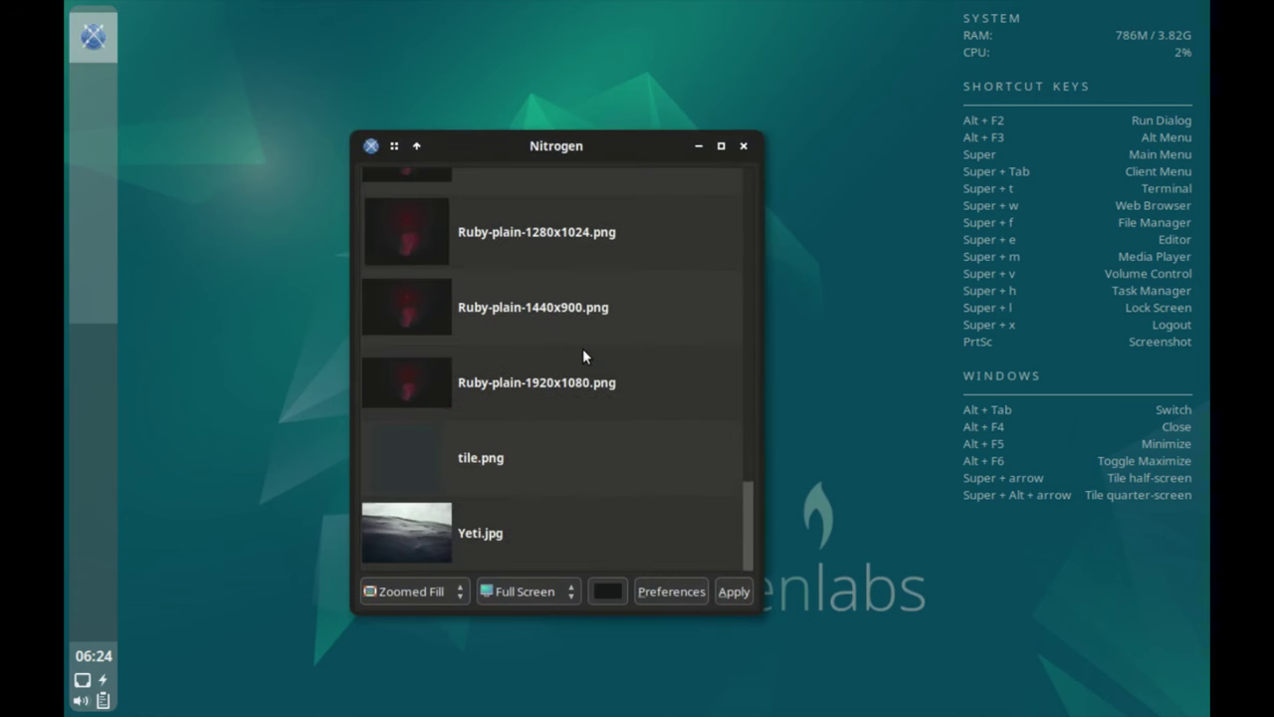
pyautogui.scroll(6, 582, 358)
pyautogui.click(538, 353)
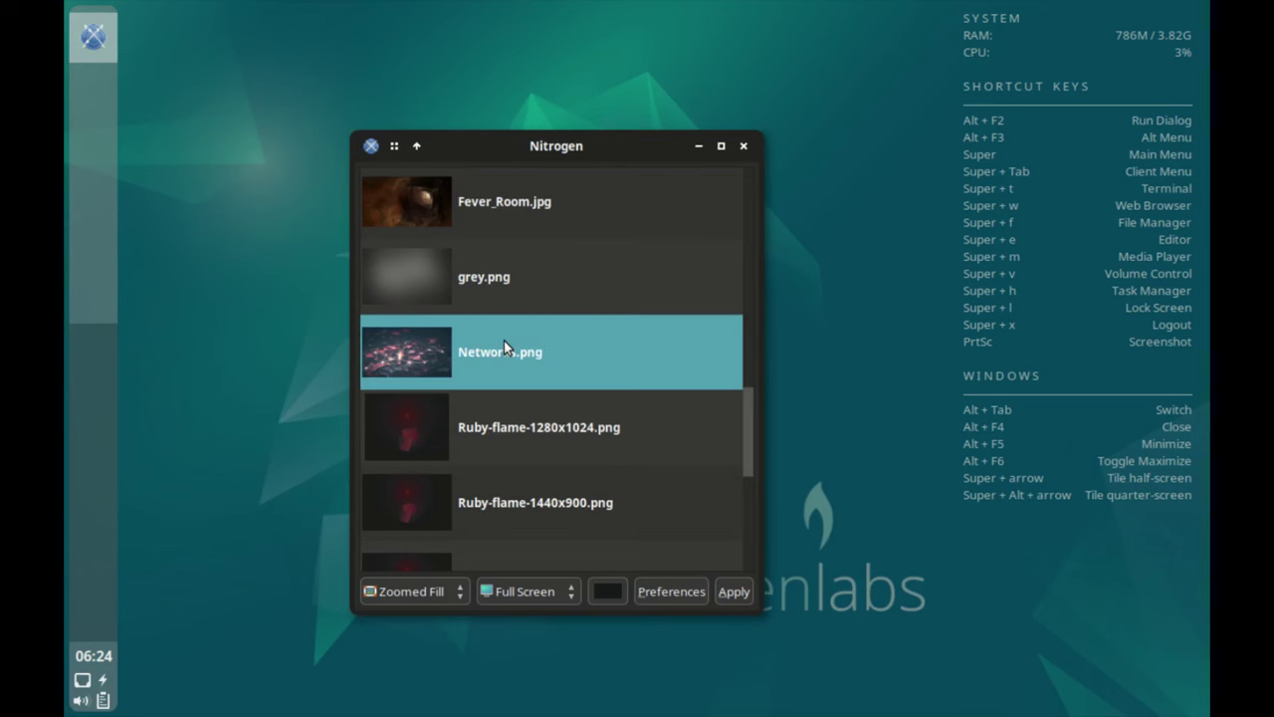
pyautogui.click(739, 587)
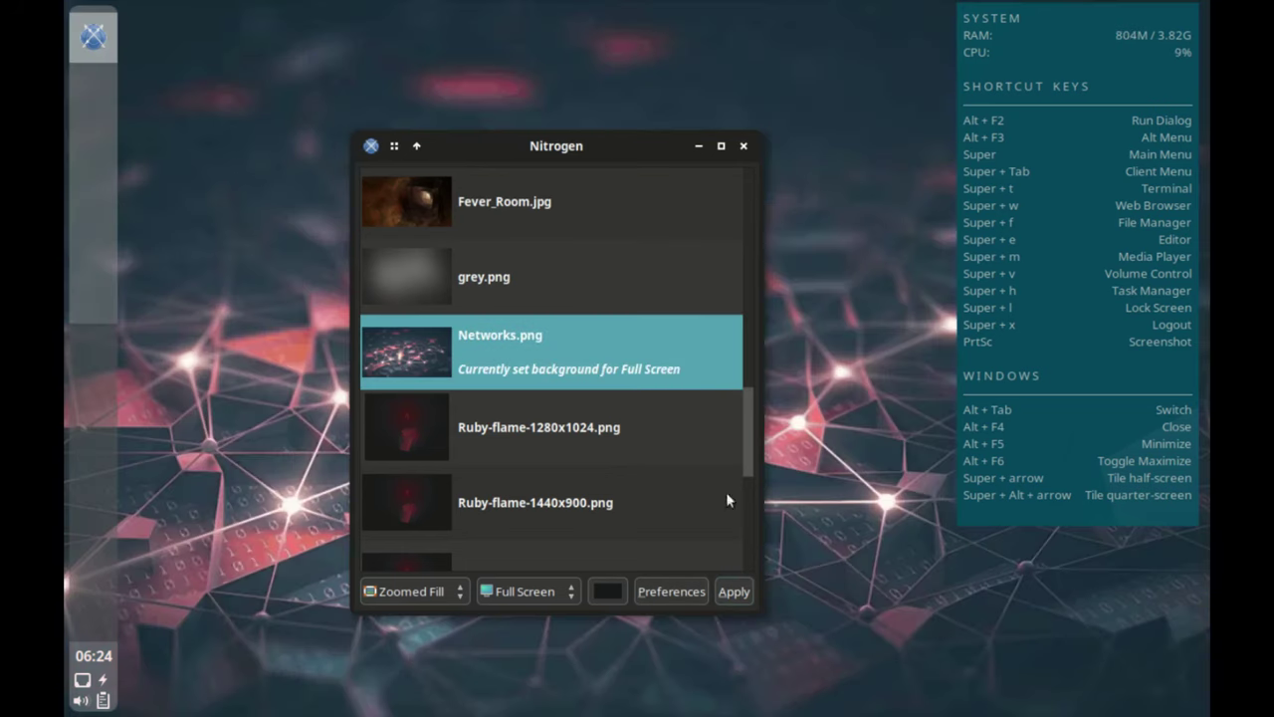
pyautogui.click(699, 145)
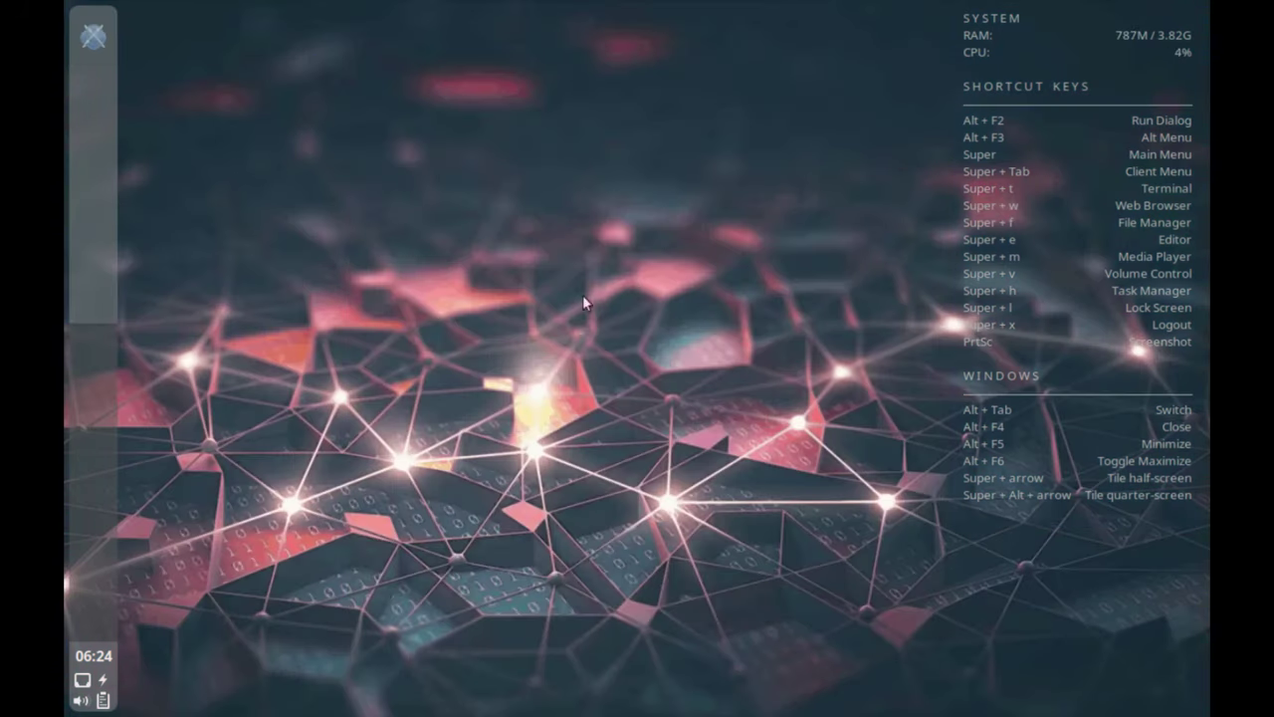
# Reopen Nitrogen and select the original Boron-Emerald-logo-1440x900.png wallpaper.
pyautogui.rightClick(474, 219)
pyautogui.moveTo(566, 443)
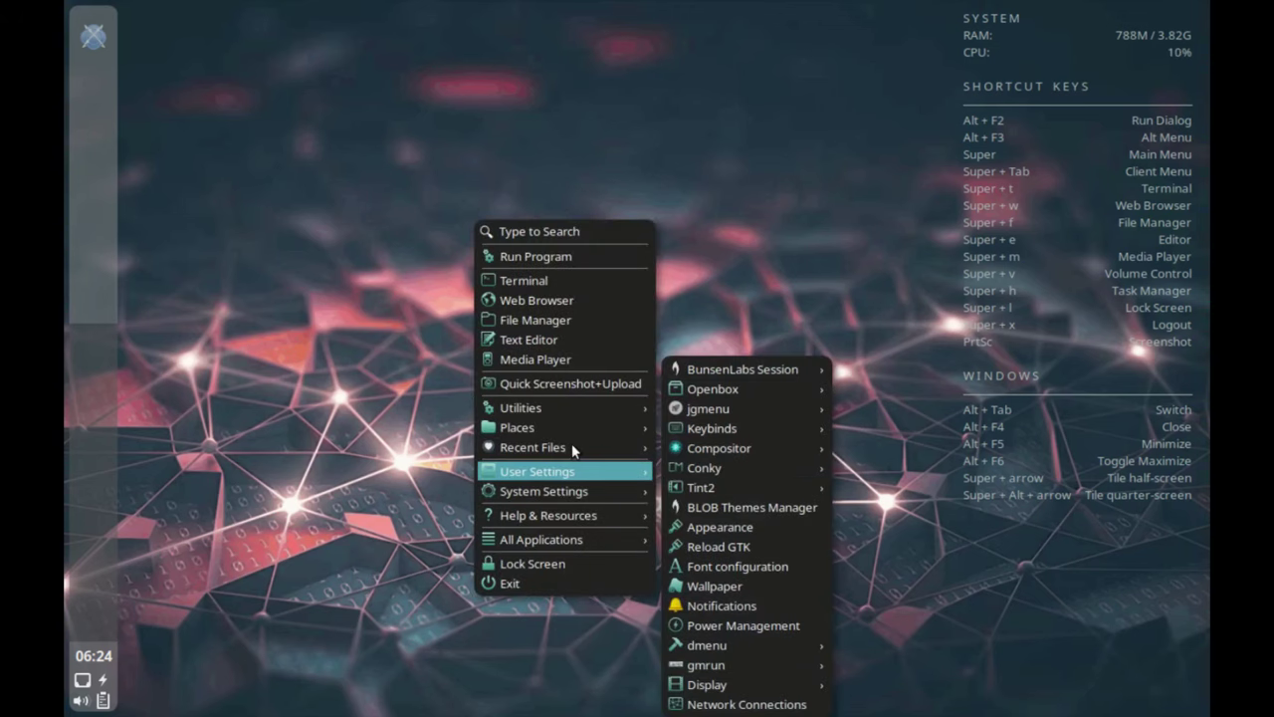
pyautogui.click(732, 560)
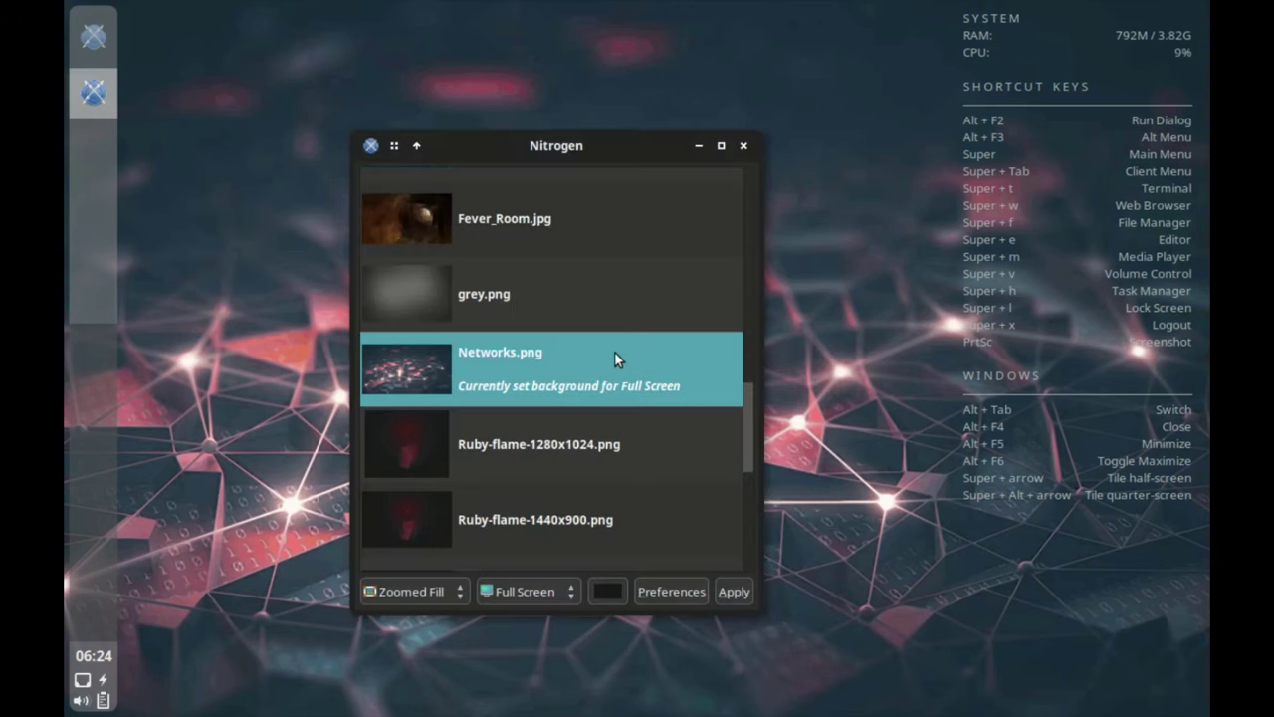
pyautogui.scroll(5, 567, 346)
pyautogui.scroll(1, 553, 299)
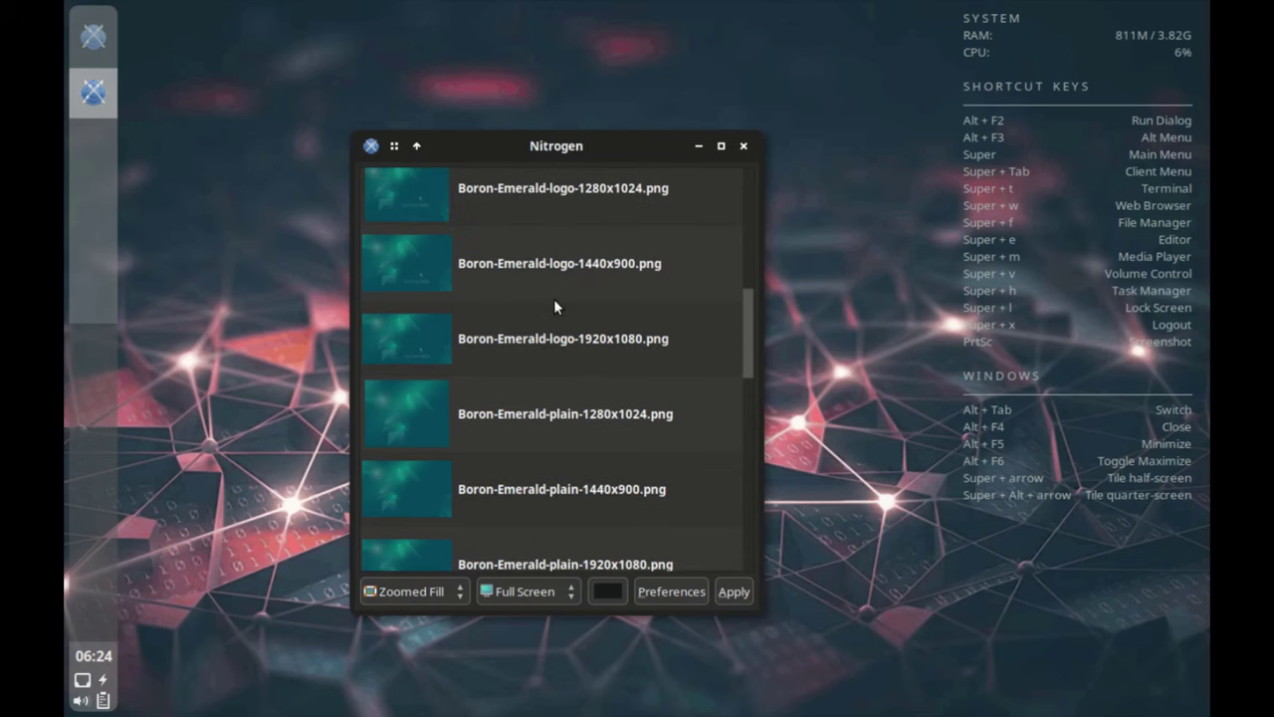
pyautogui.click(550, 259)
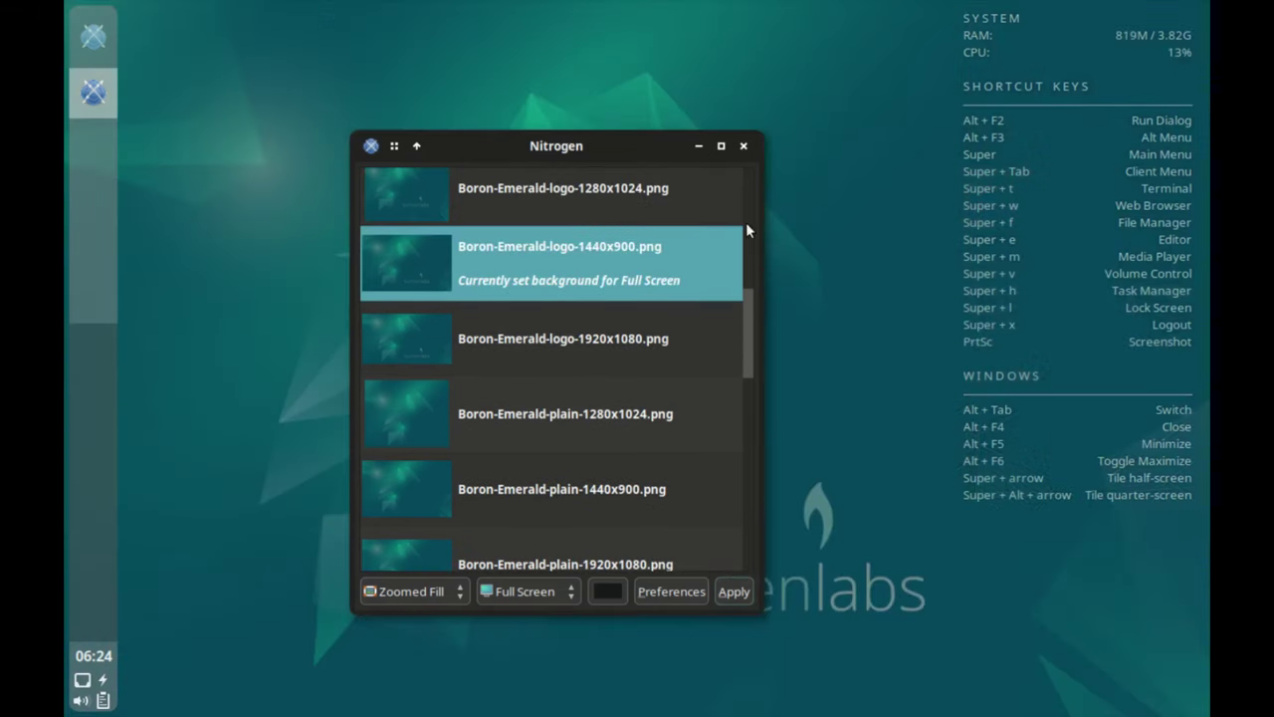
# Close Nitrogen, open the Notifications settings and view their Applications and Log tabs.
pyautogui.click(742, 146)
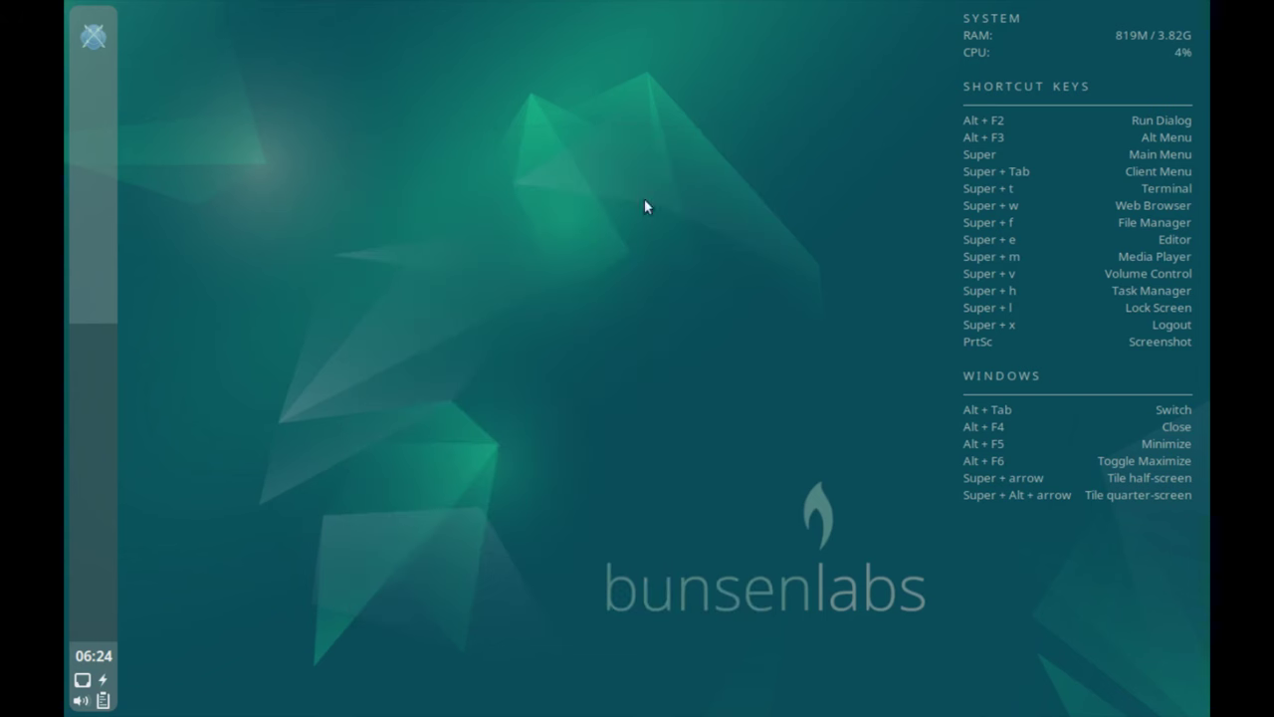
pyautogui.rightClick(430, 313)
pyautogui.moveTo(577, 560)
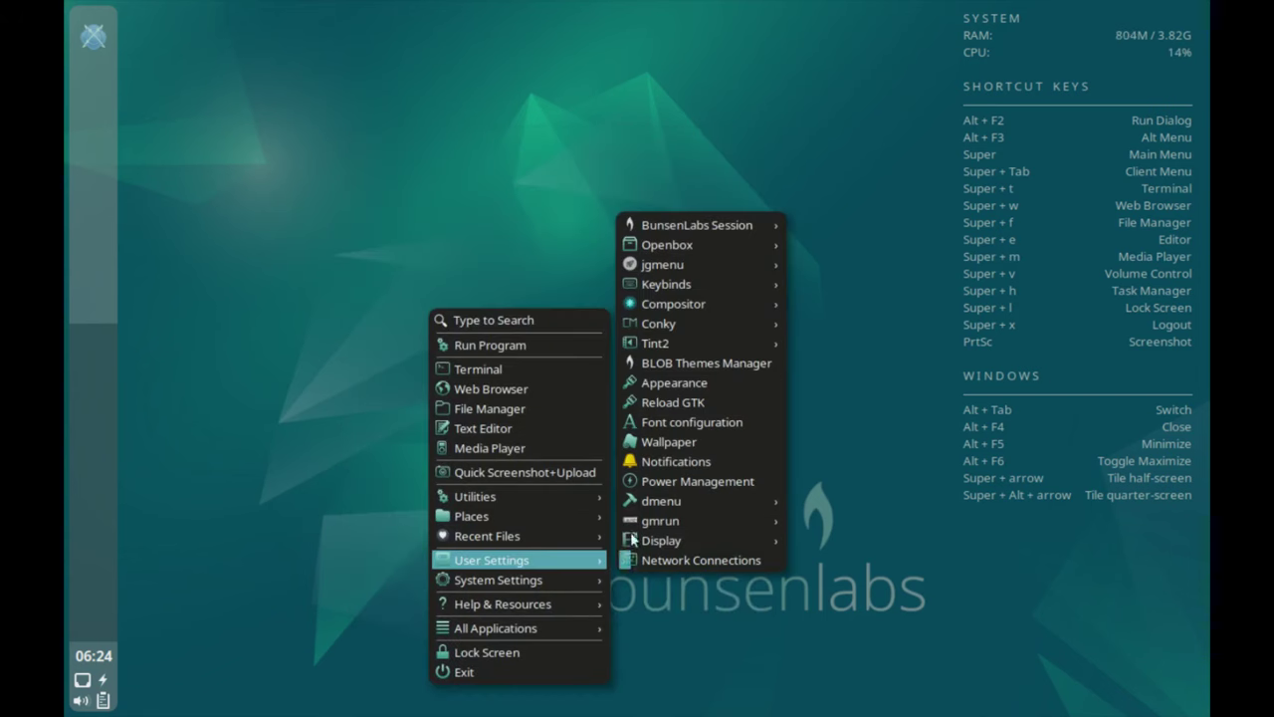
pyautogui.click(677, 439)
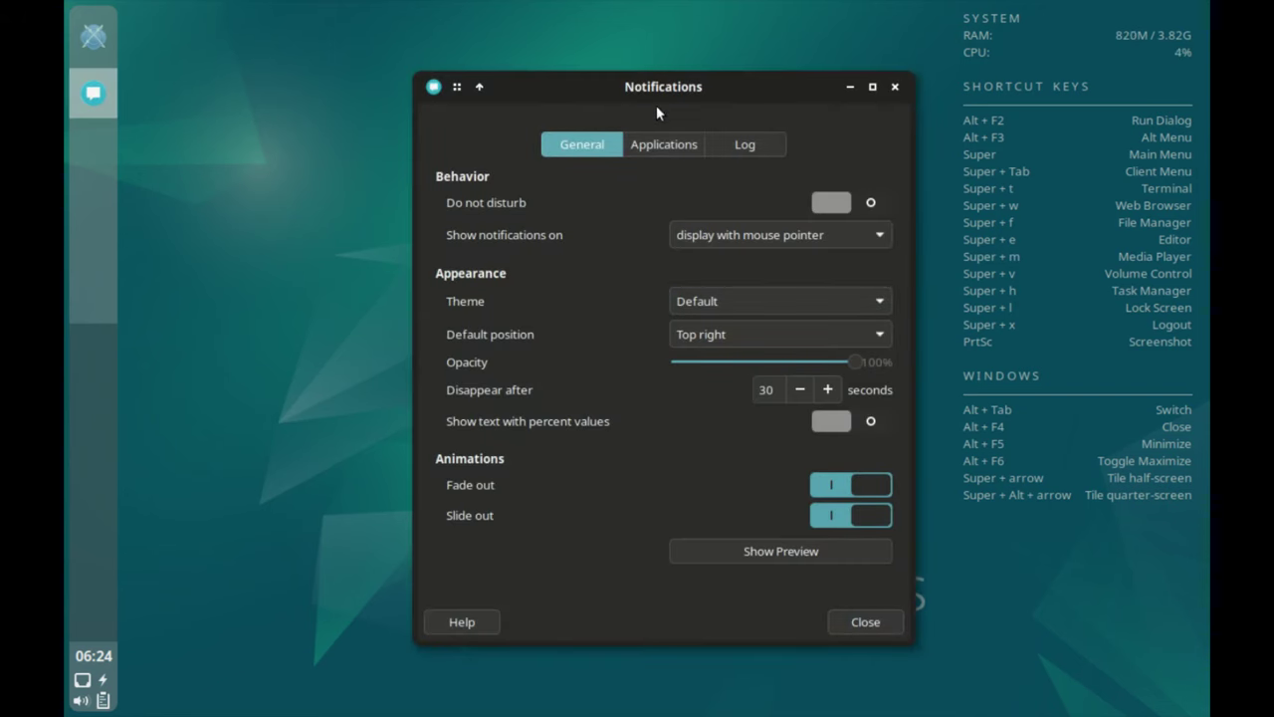
pyautogui.click(660, 139)
pyautogui.click(759, 134)
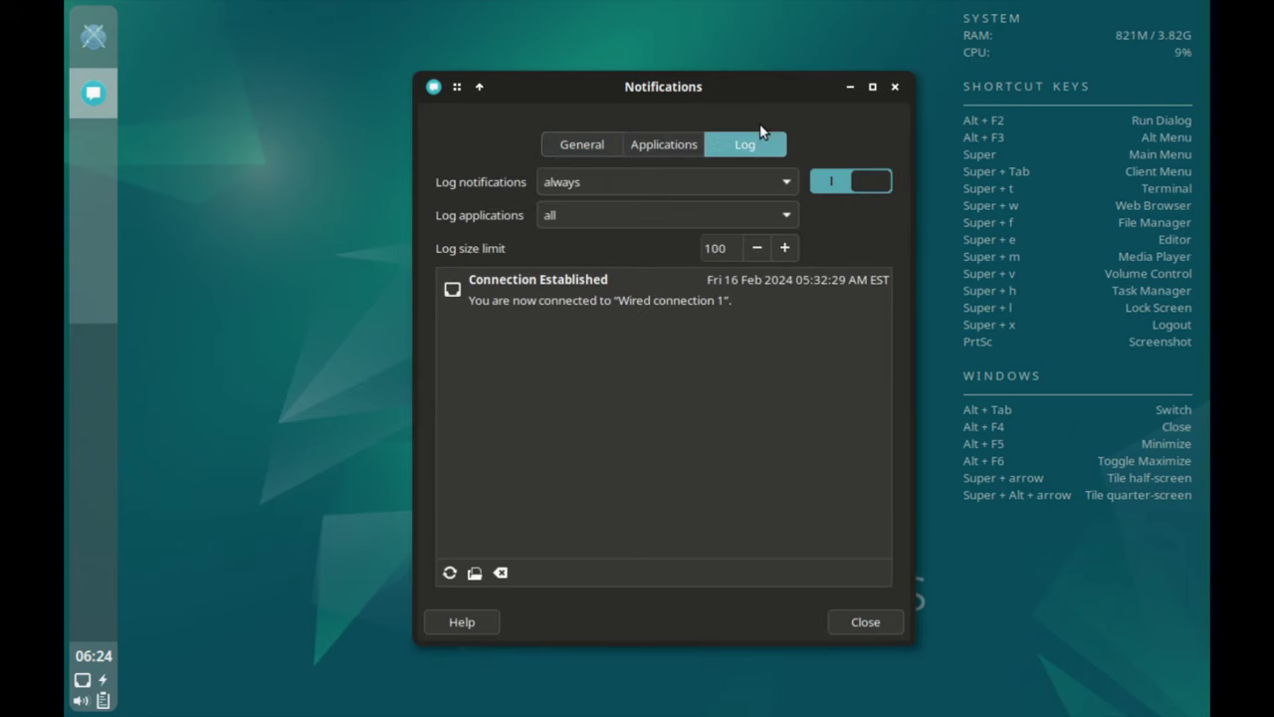
# Close notifications, open Power Manager, view its System, Display and Security tabs, then close it unchanged.
pyautogui.click(872, 617)
pyautogui.rightClick(565, 416)
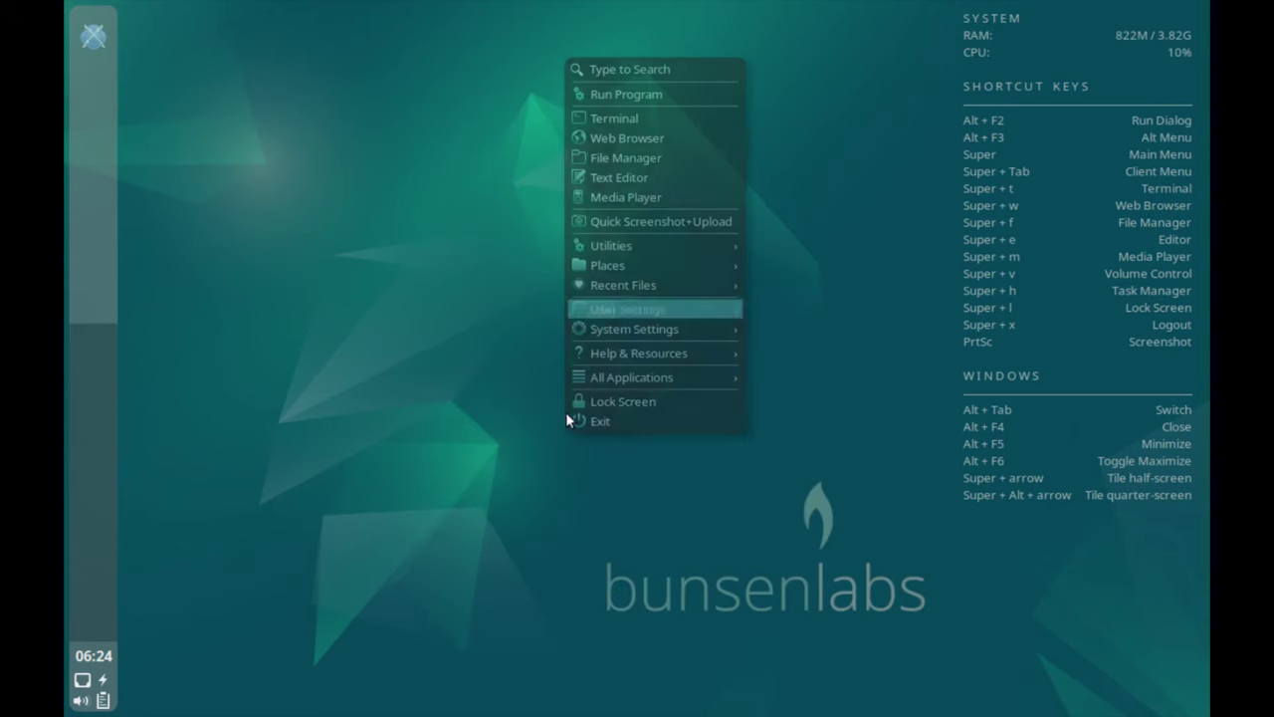
pyautogui.moveTo(696, 309)
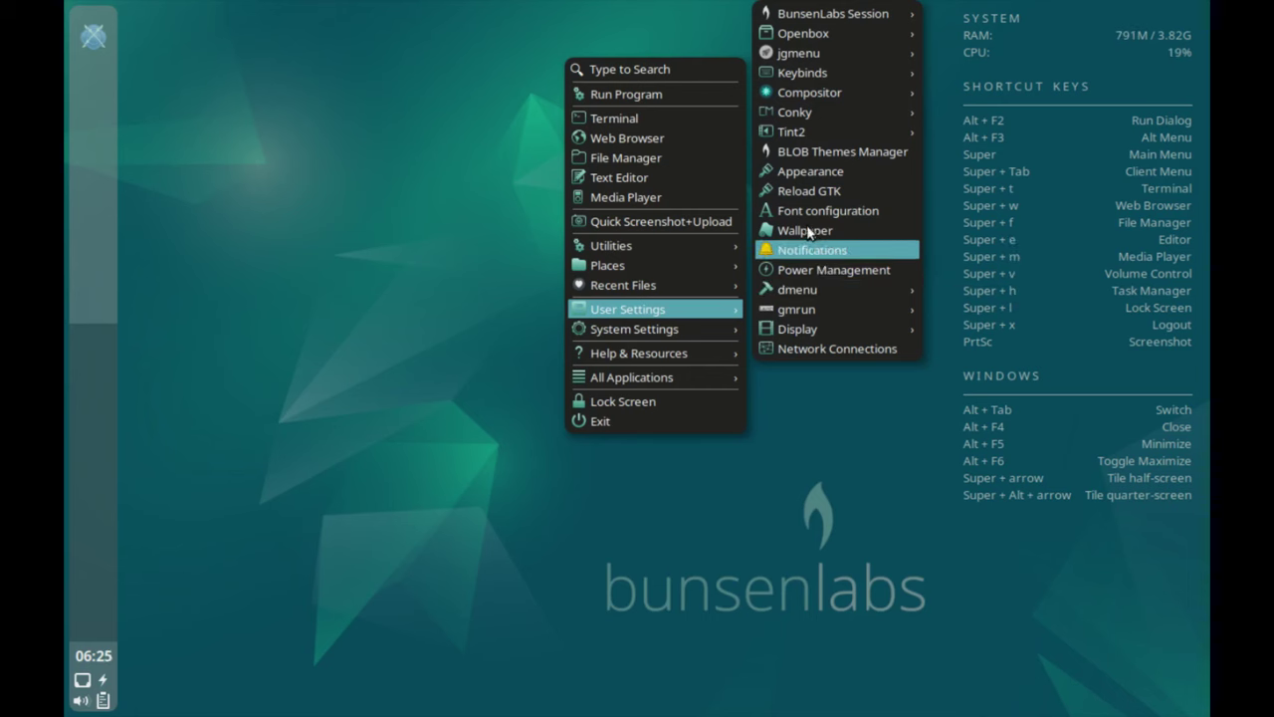
pyautogui.click(824, 270)
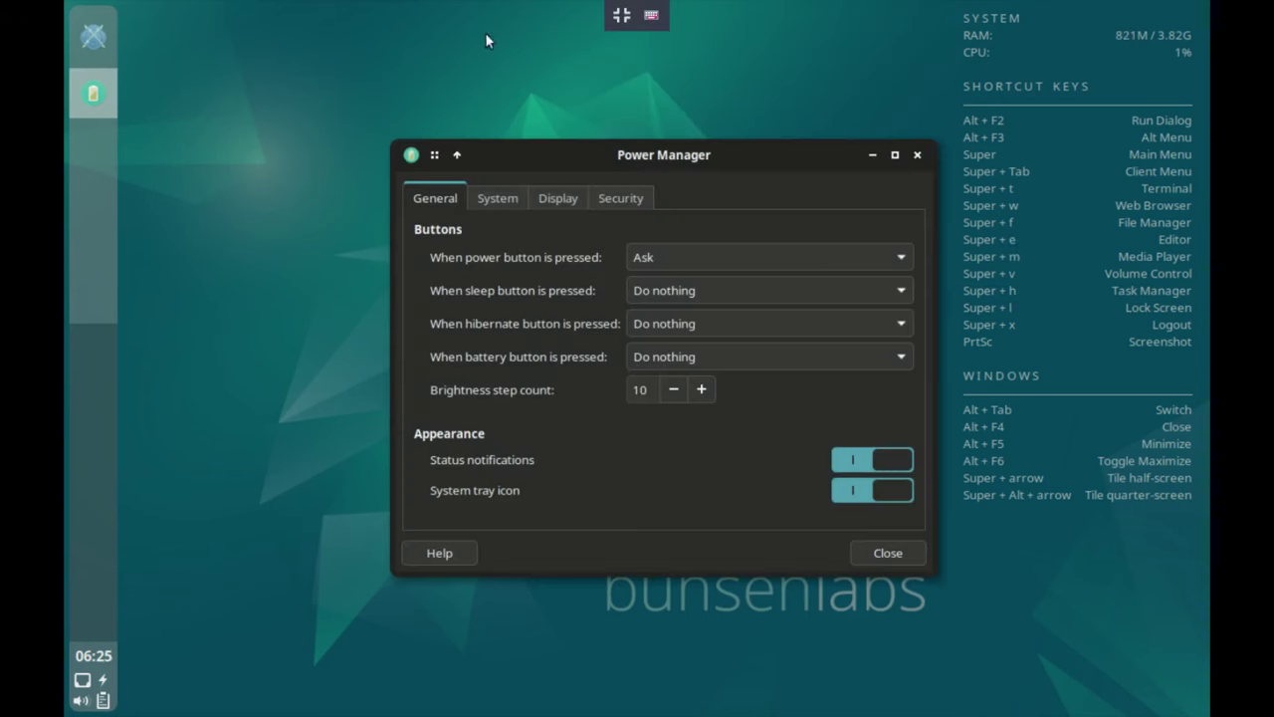
pyautogui.click(506, 181)
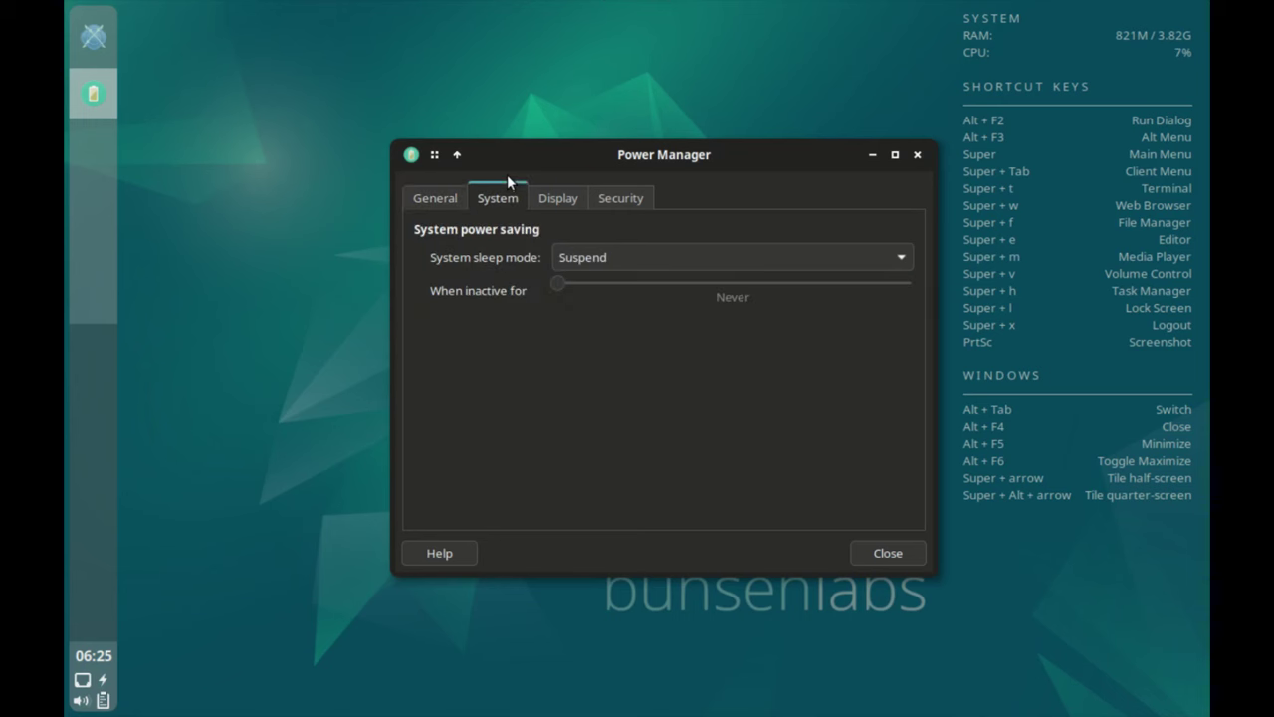
pyautogui.click(573, 197)
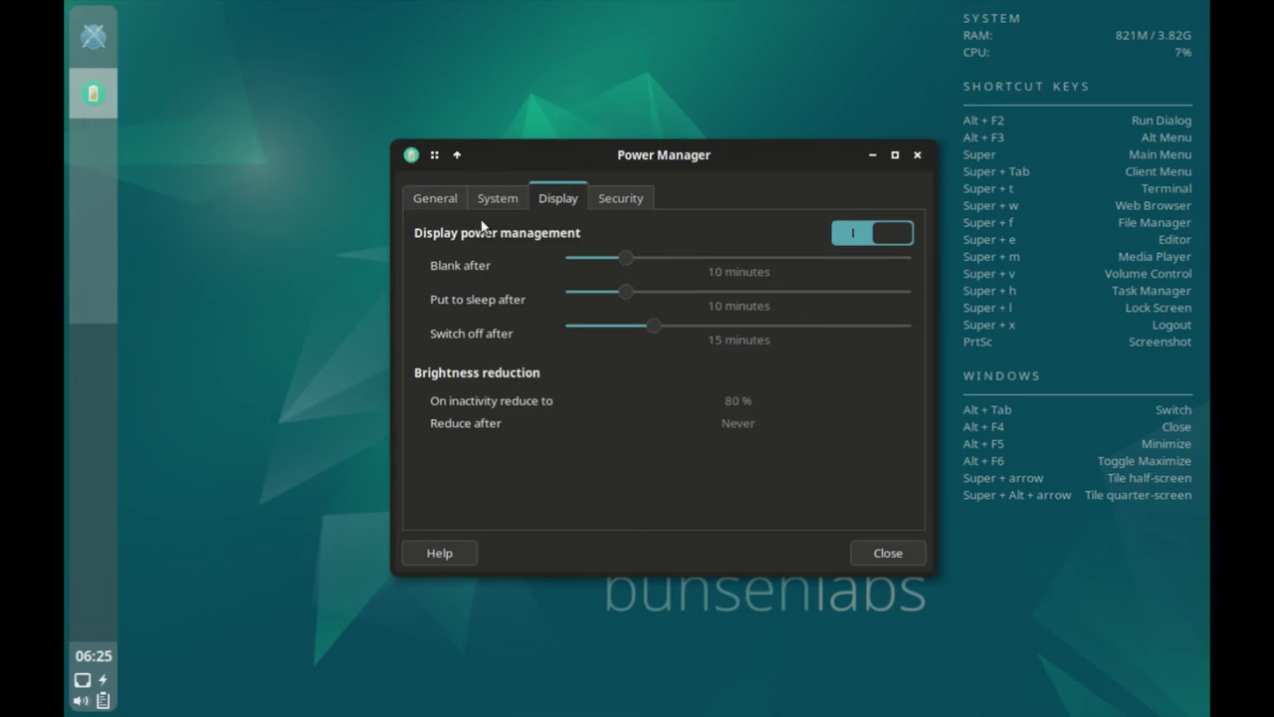
pyautogui.click(626, 196)
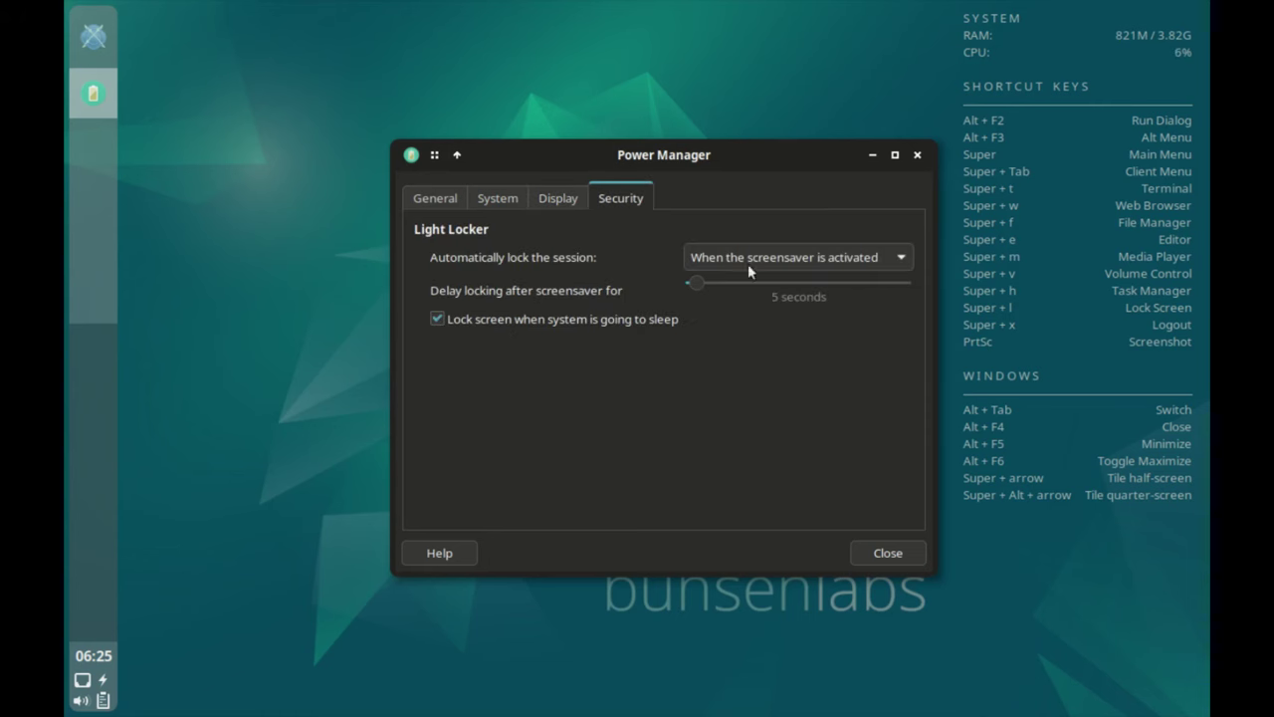
pyautogui.click(886, 551)
# Launch ARandR and set the Virtual-1 output resolution to 1440x900.
pyautogui.rightClick(594, 310)
pyautogui.moveTo(693, 550)
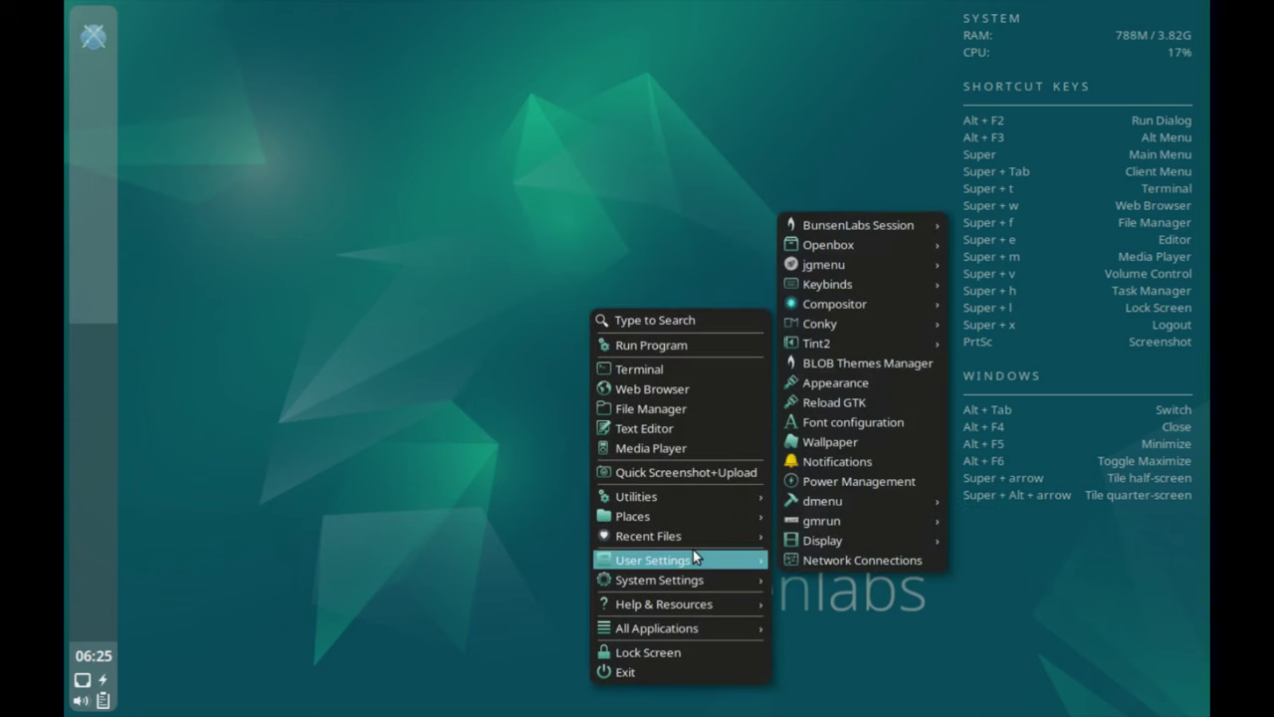
pyautogui.moveTo(841, 512)
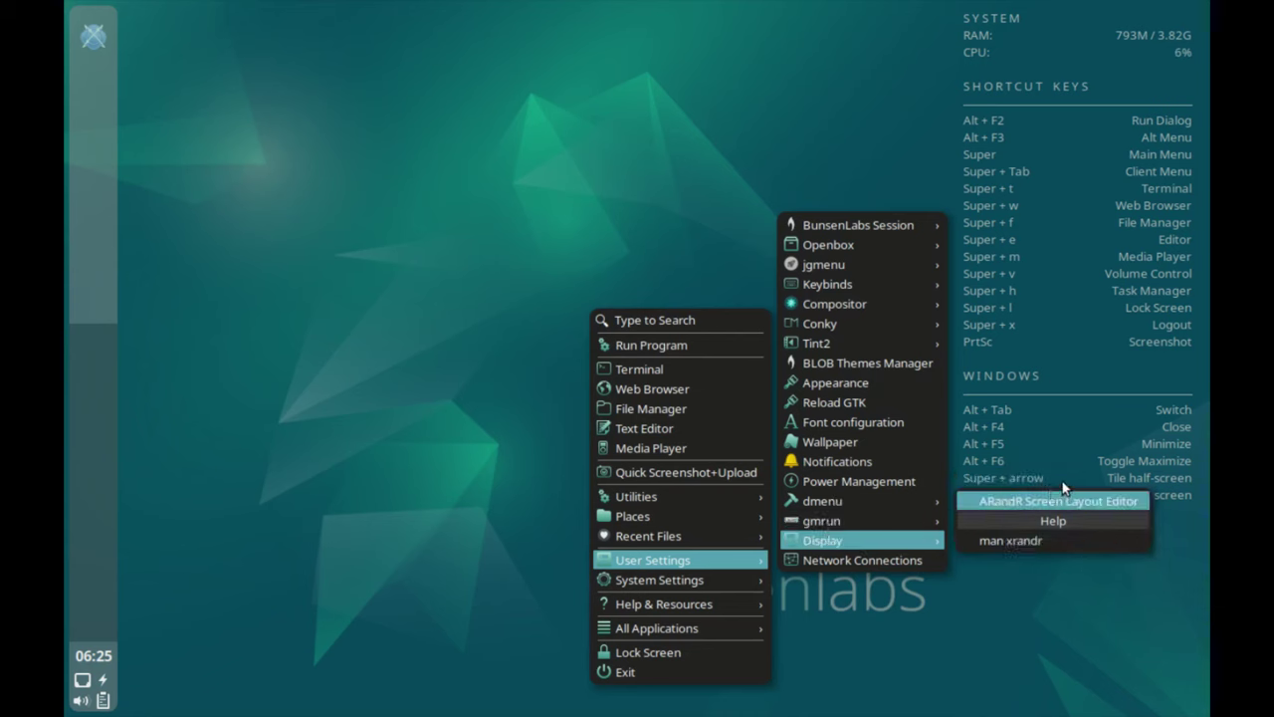
pyautogui.click(1063, 497)
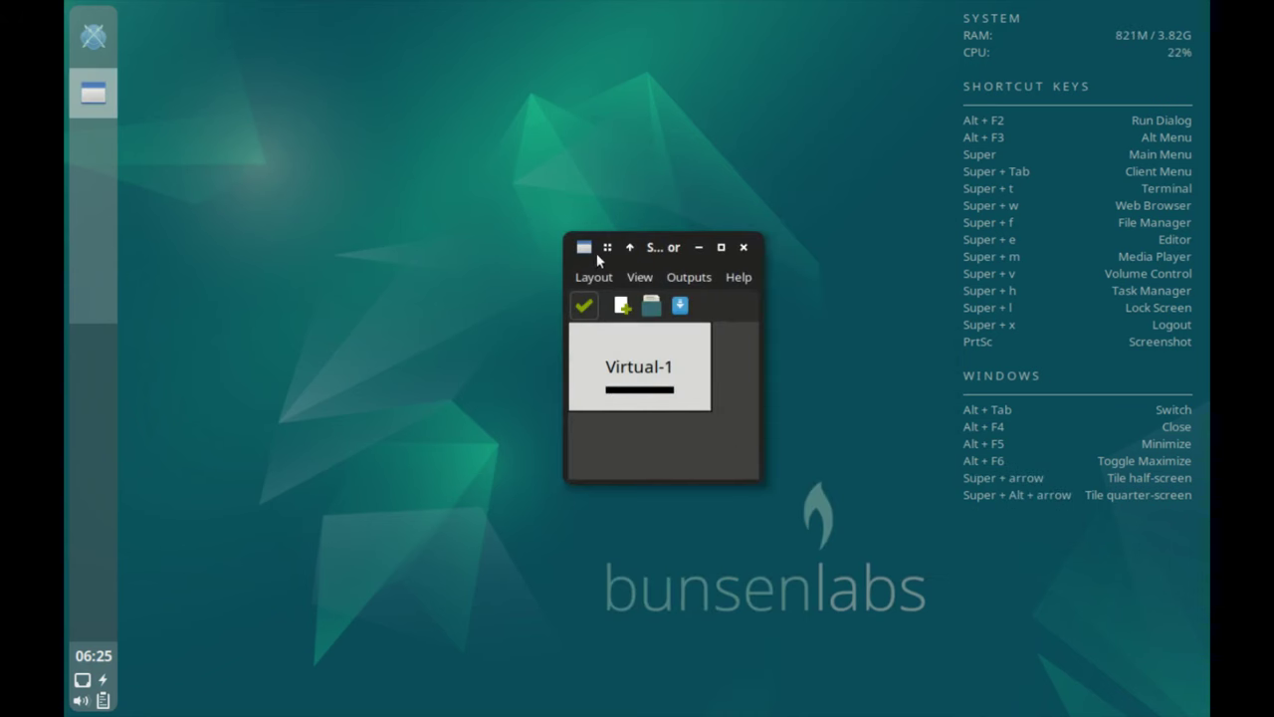
pyautogui.click(594, 275)
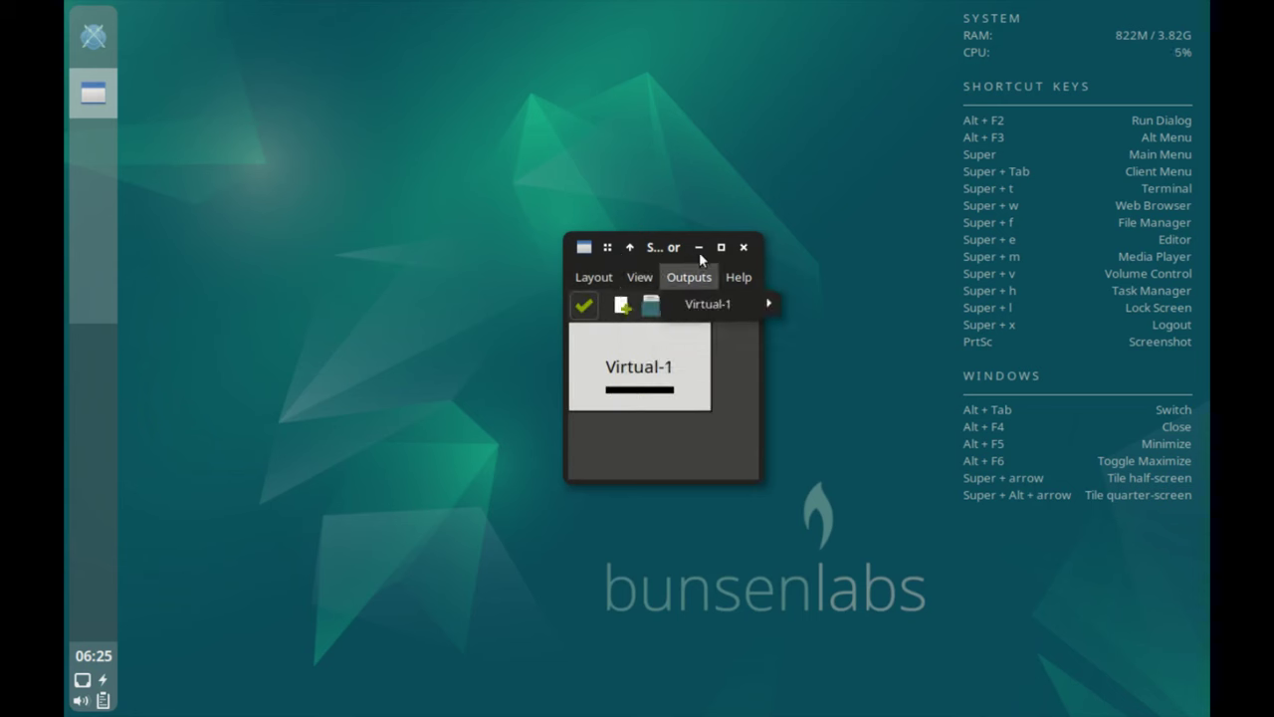
pyautogui.moveTo(713, 277)
pyautogui.moveTo(756, 304)
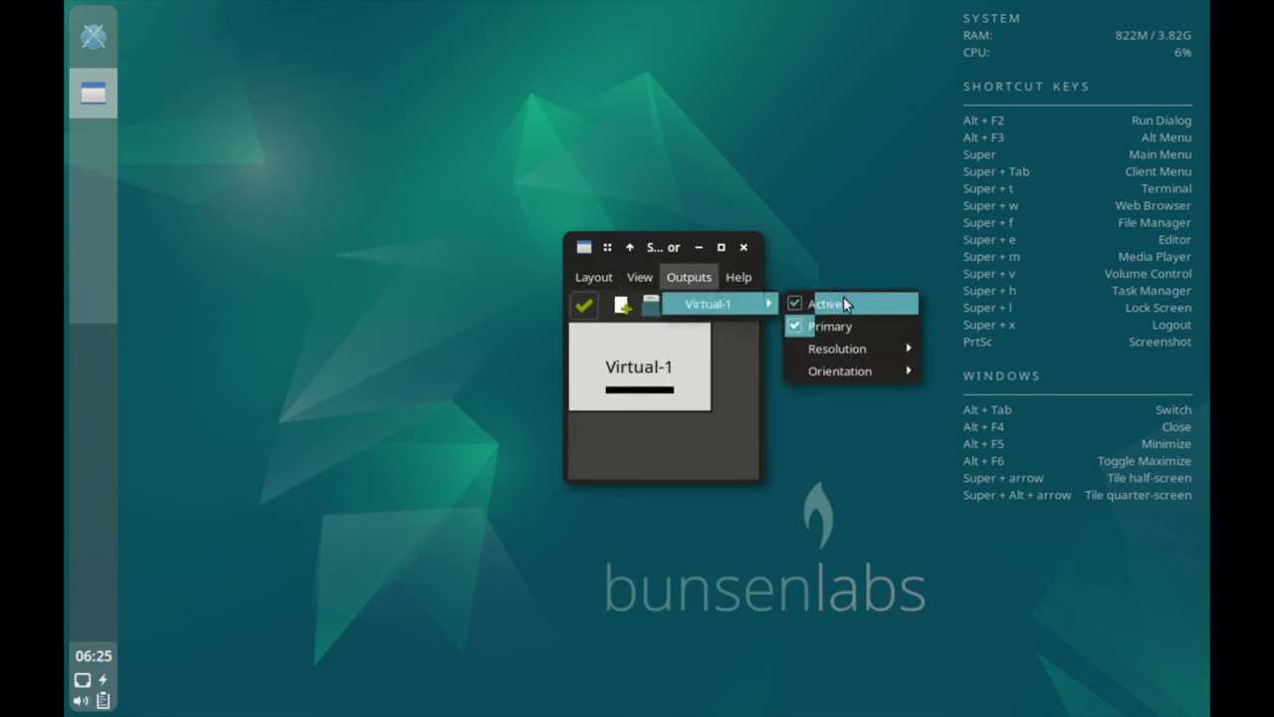
pyautogui.moveTo(851, 347)
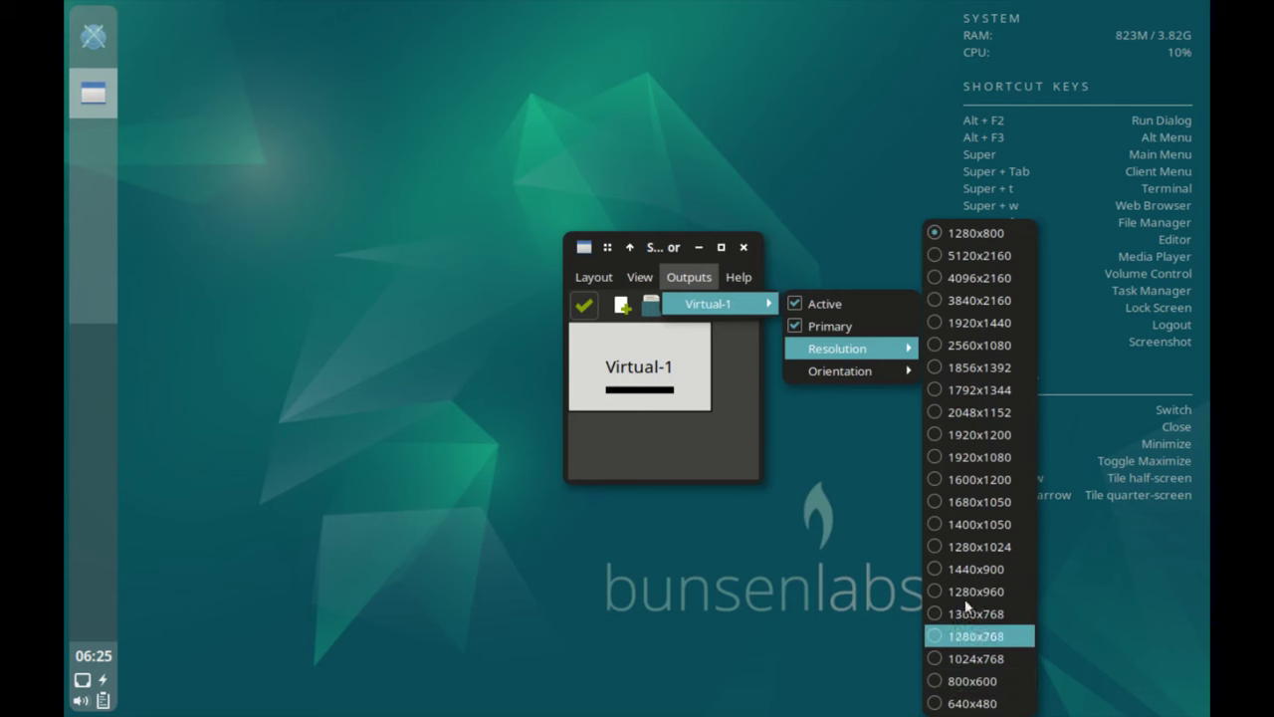
pyautogui.click(964, 553)
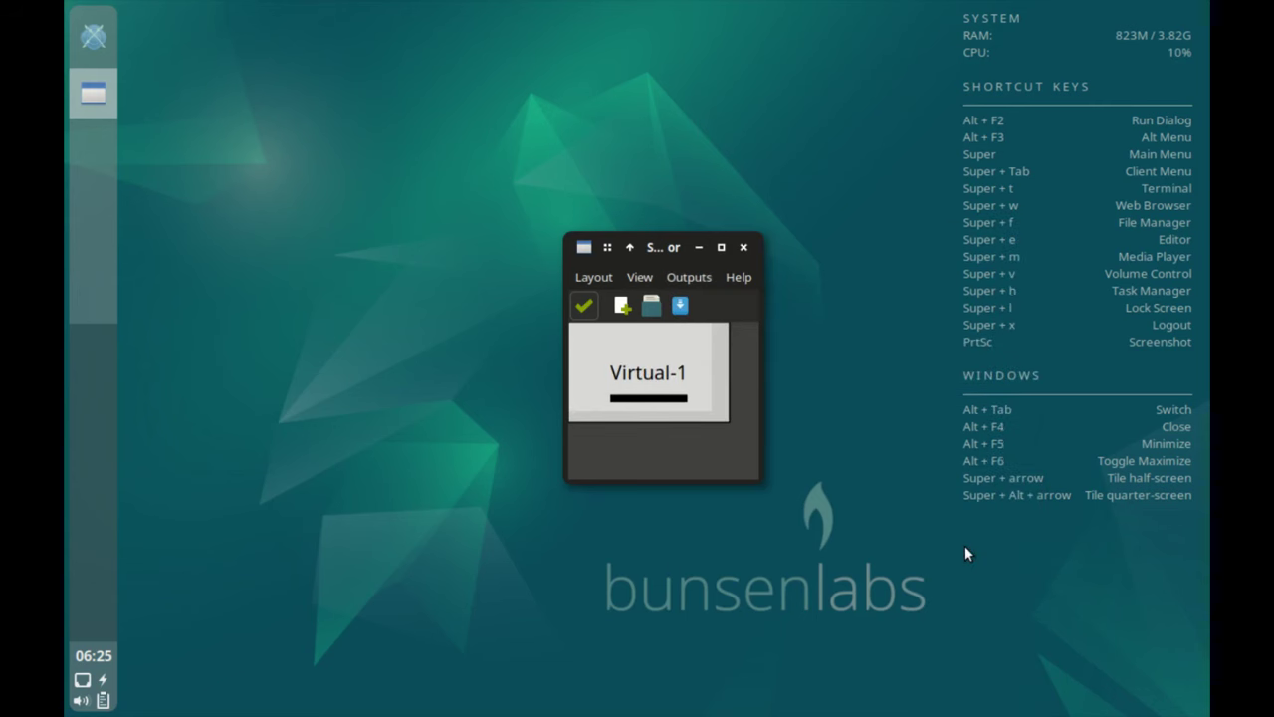
# Check Virtual-1's orientation and primary options, then view and close the About box (version 0.1.11).
pyautogui.click(689, 277)
pyautogui.moveTo(722, 303)
pyautogui.moveTo(846, 370)
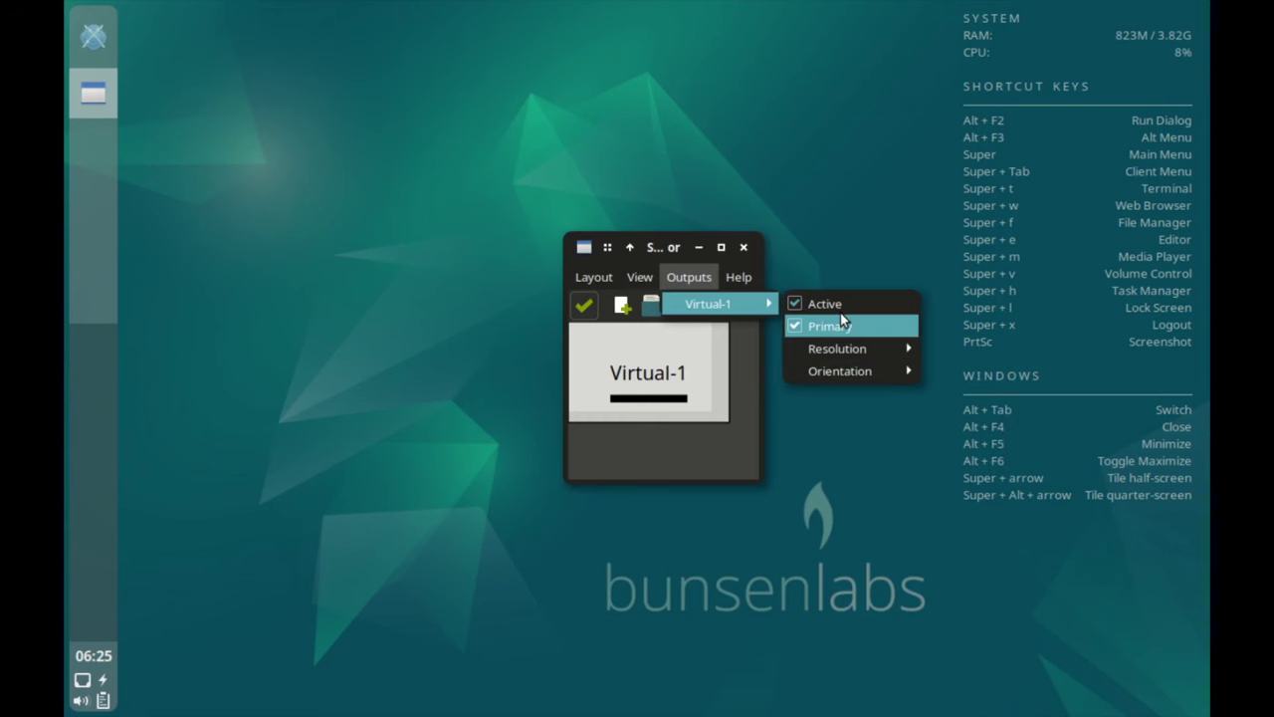
pyautogui.click(813, 457)
pyautogui.click(738, 277)
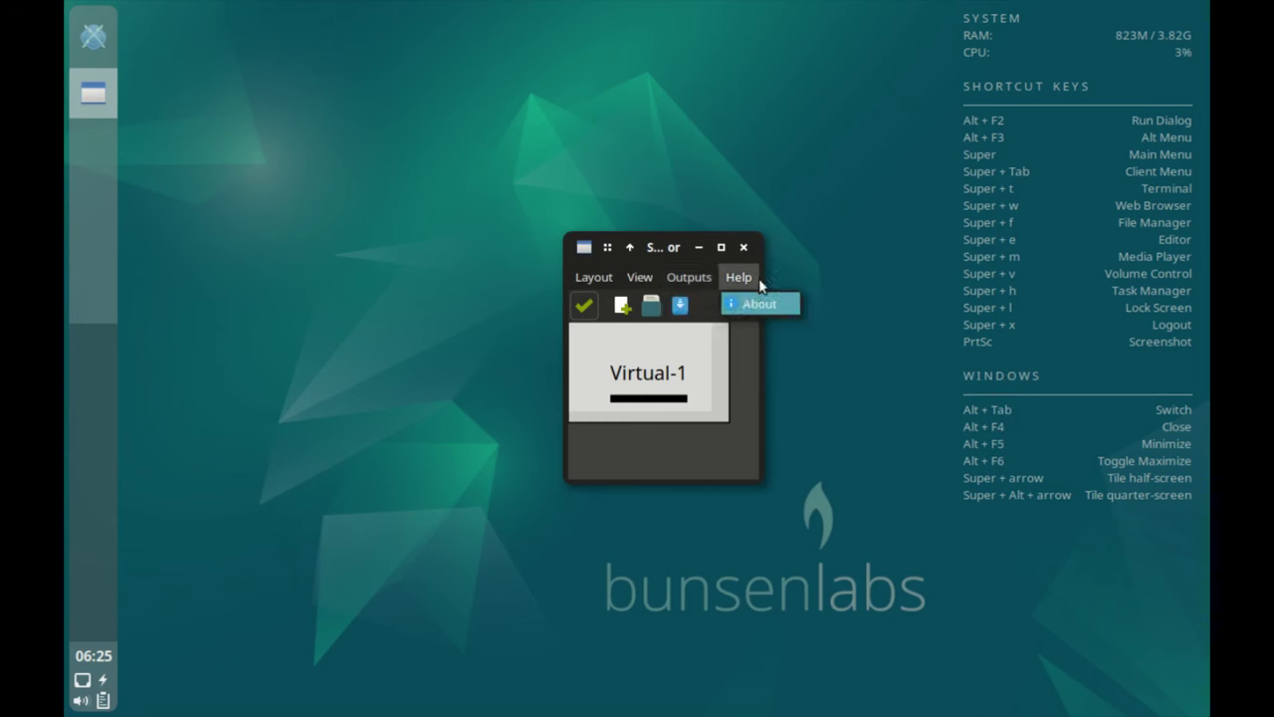
pyautogui.click(761, 303)
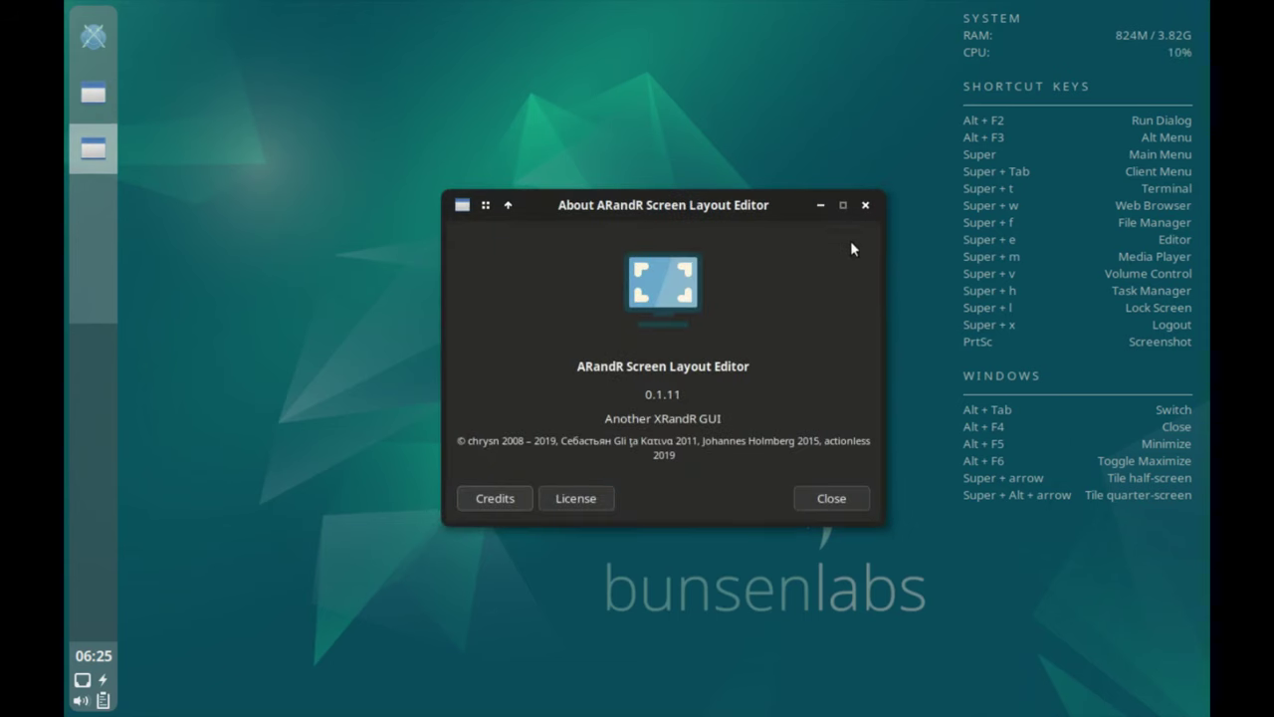
pyautogui.click(865, 204)
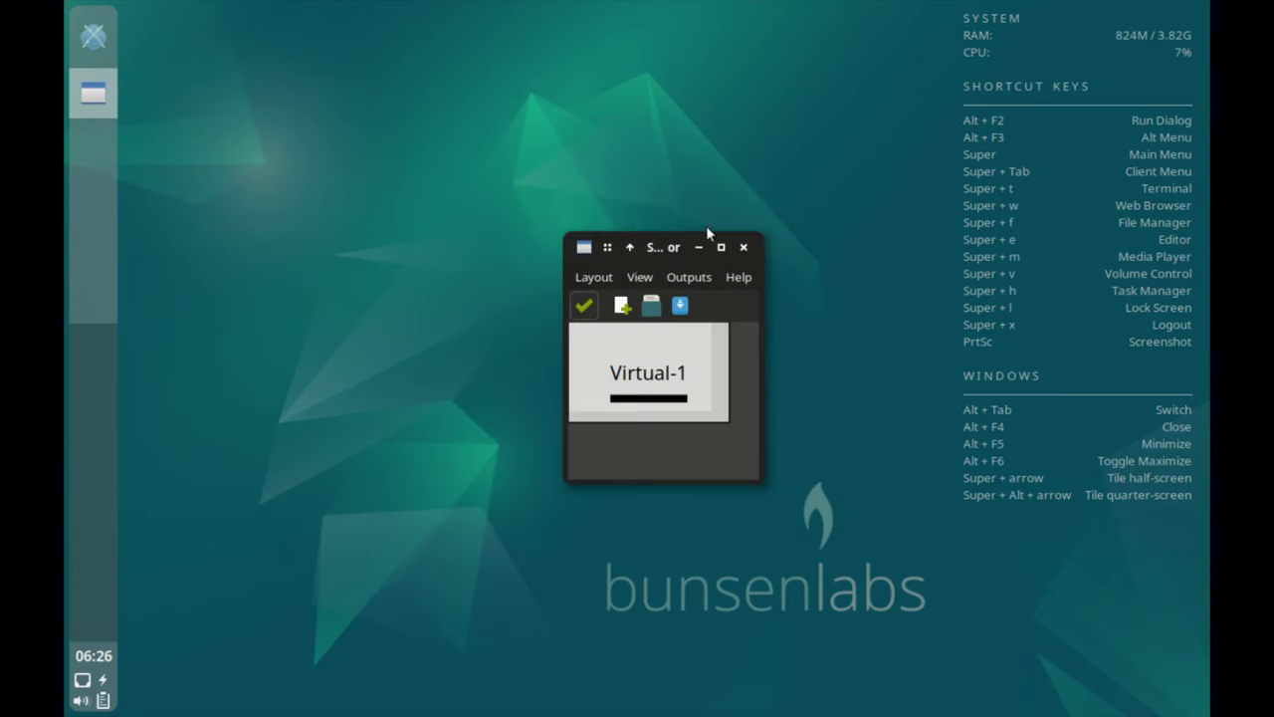
# Close ARandR and open Network Connections, selecting Wired connection 1.
pyautogui.click(745, 245)
pyautogui.rightClick(389, 323)
pyautogui.moveTo(468, 556)
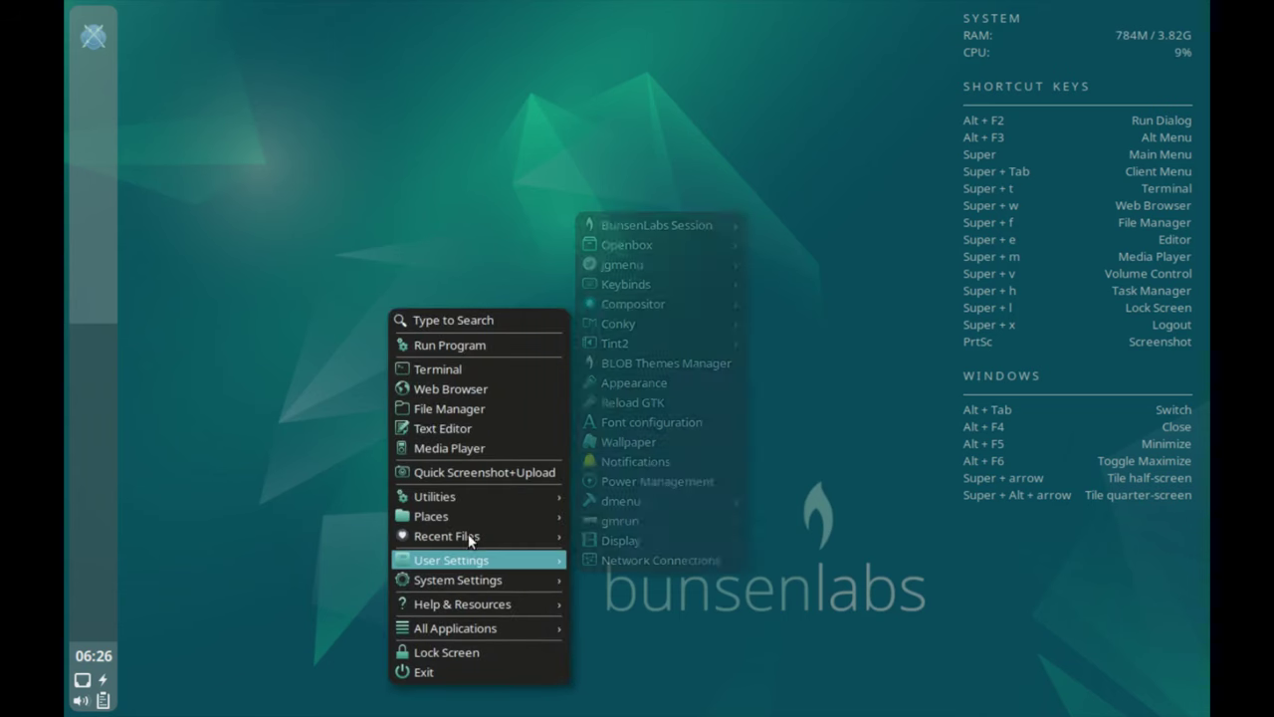
pyautogui.click(649, 548)
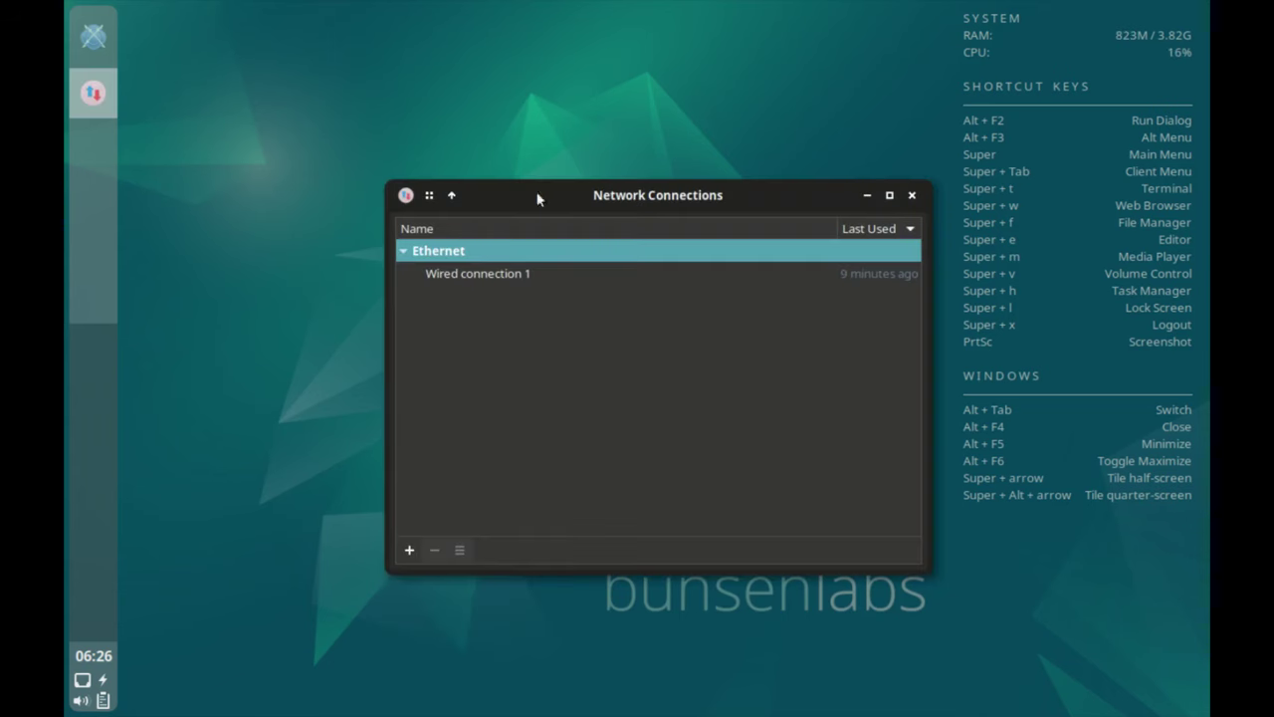
pyautogui.press('Down')
# Begin a new Wi-Fi connection, then cancel it and close Network Connections.
pyautogui.click(409, 549)
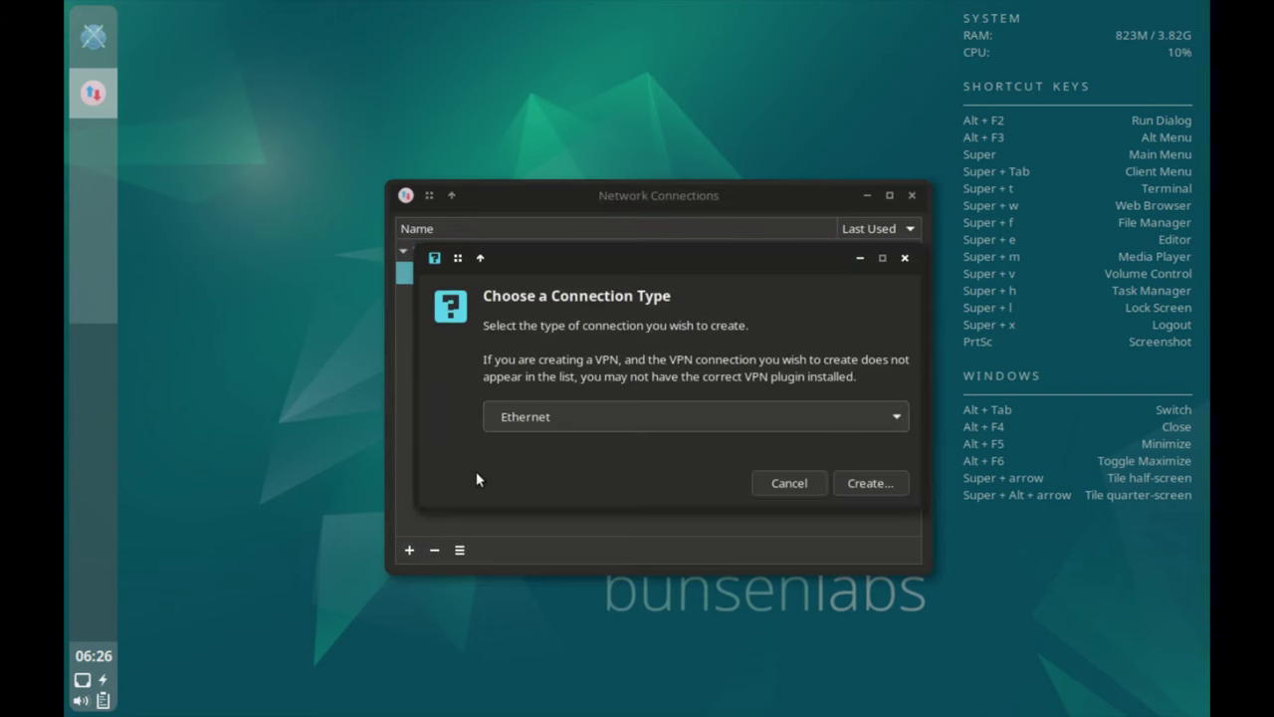
pyautogui.click(787, 415)
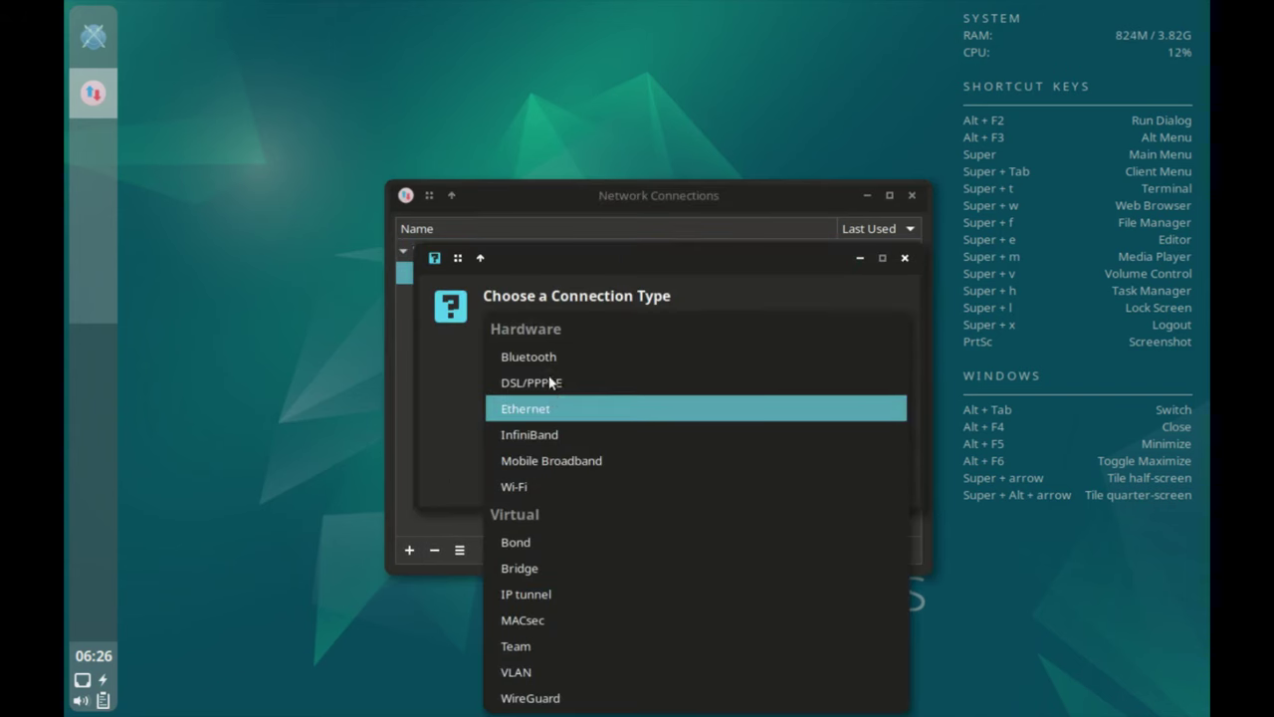
pyautogui.click(575, 481)
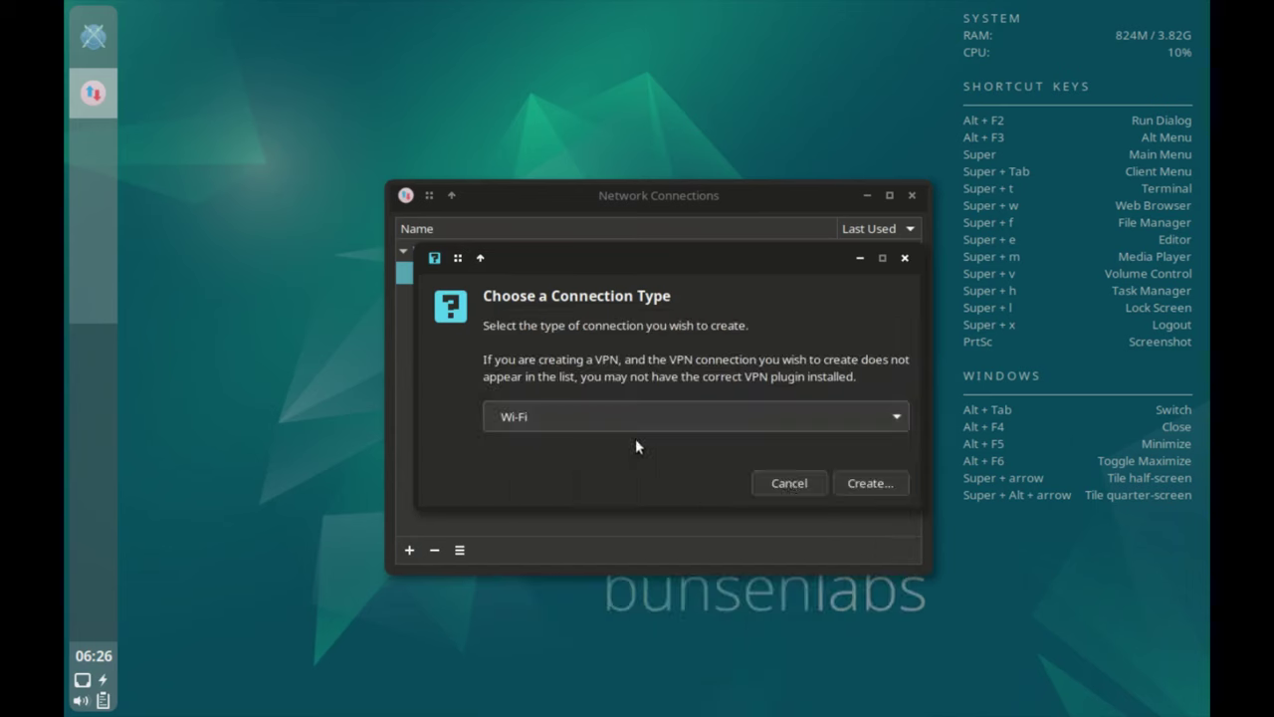
pyautogui.click(867, 483)
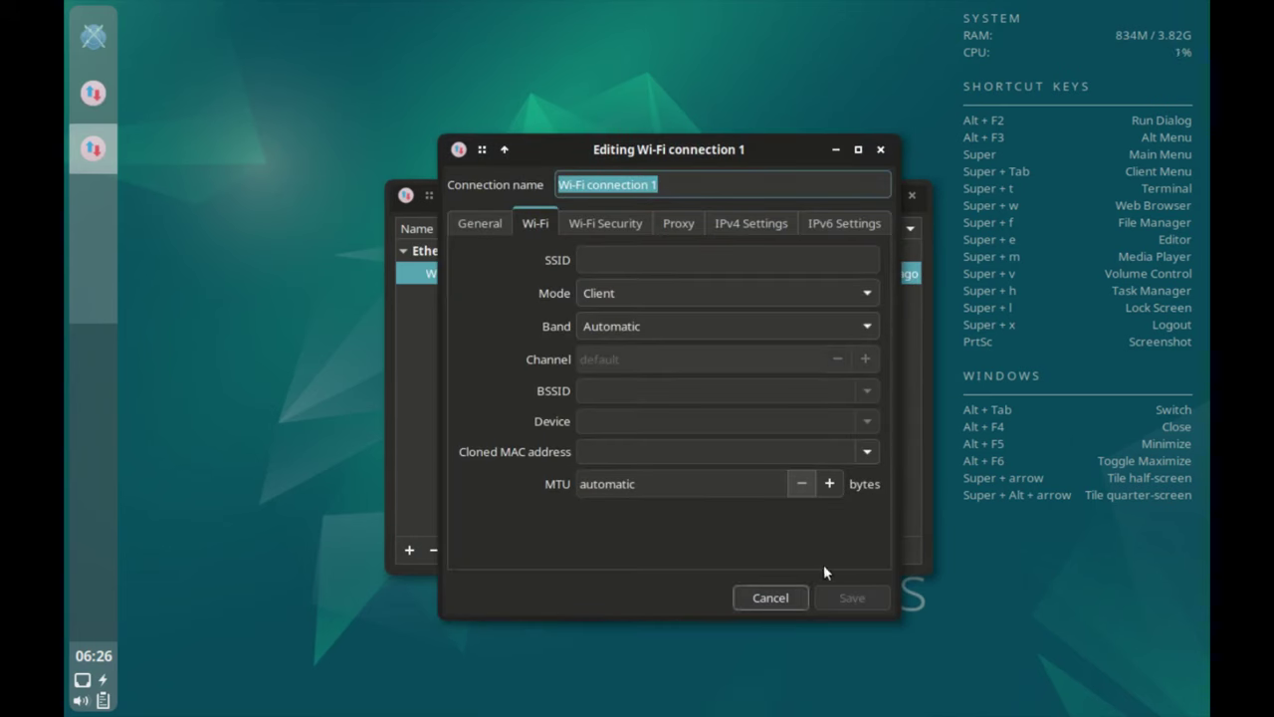
pyautogui.click(764, 593)
pyautogui.click(912, 193)
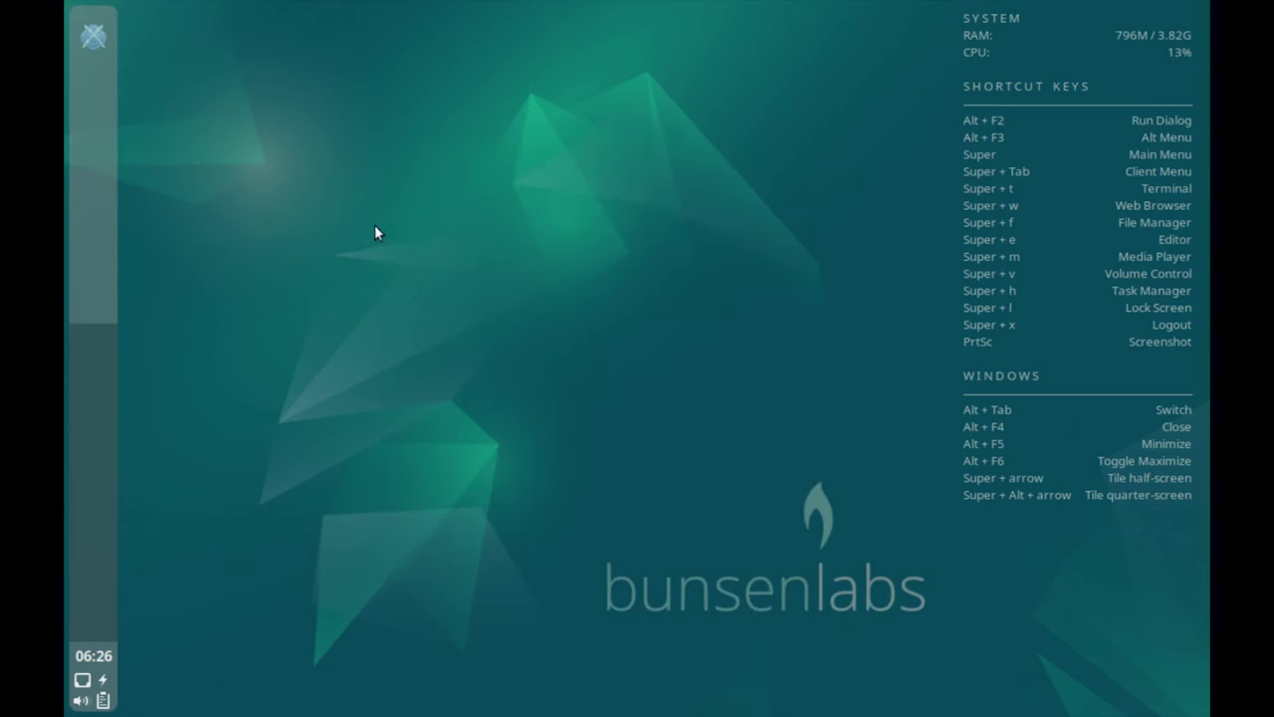
# Launch inxi quick system info from System Settings and scroll the report to its end.
pyautogui.rightClick(376, 249)
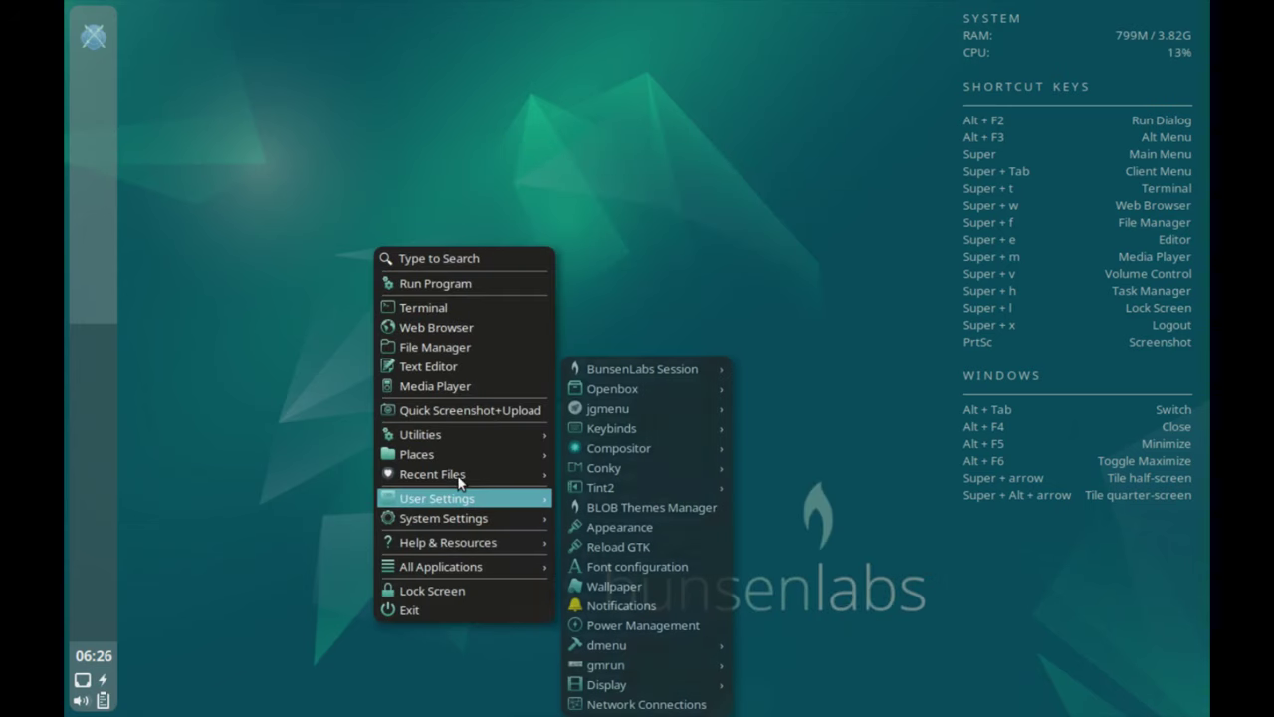
pyautogui.press('Escape')
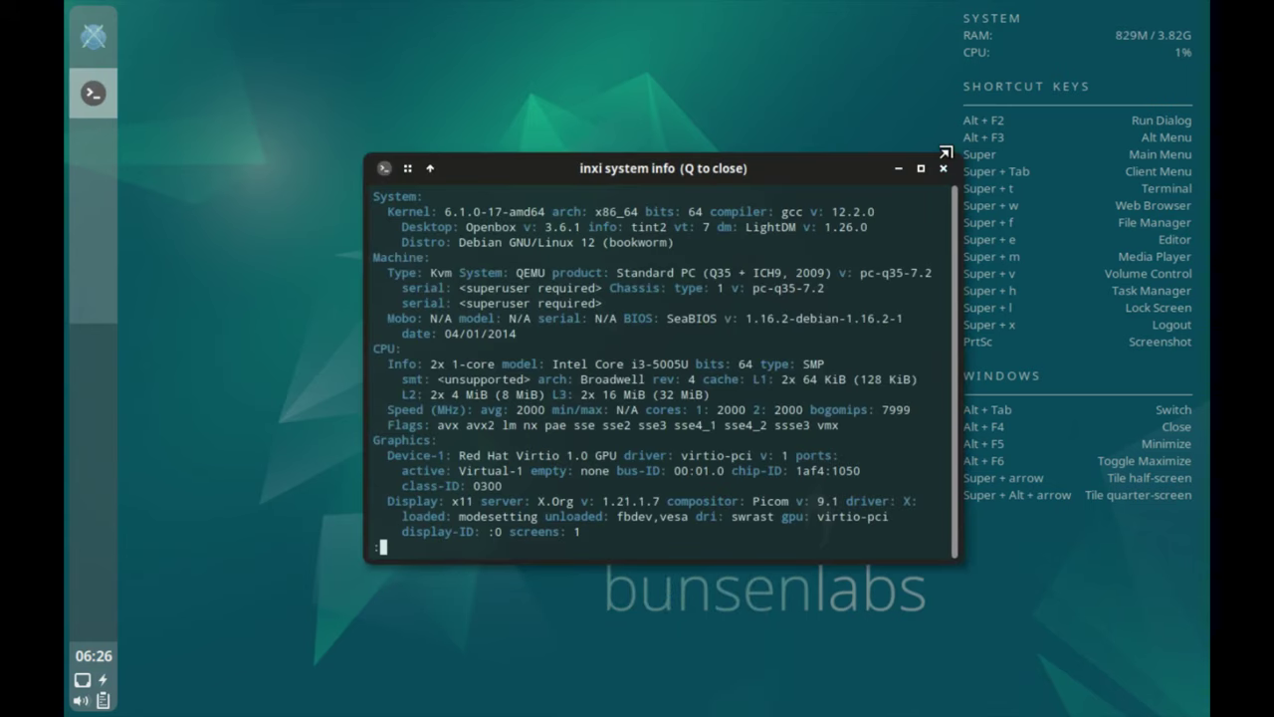
pyautogui.scroll(-20, 821, 349)
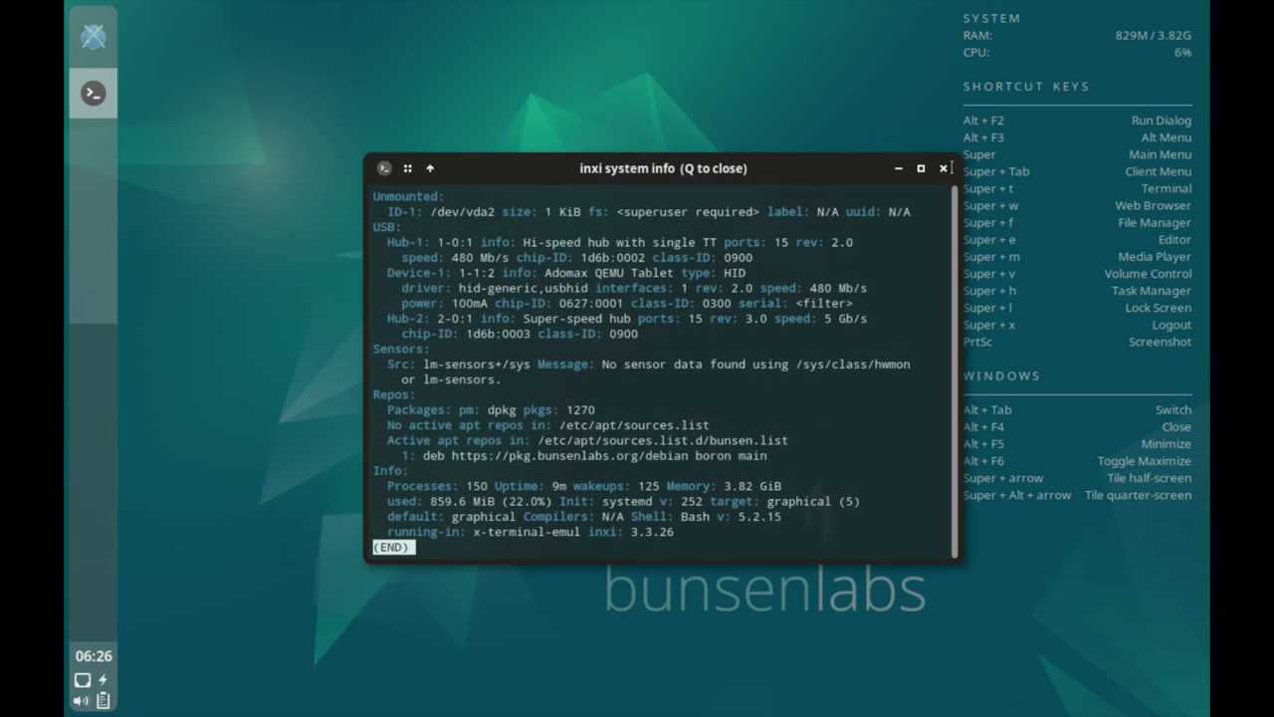
# Quit the inxi report and launch the Hardinfo system profiler from the root menu.
pyautogui.press('q')
pyautogui.rightClick(574, 206)
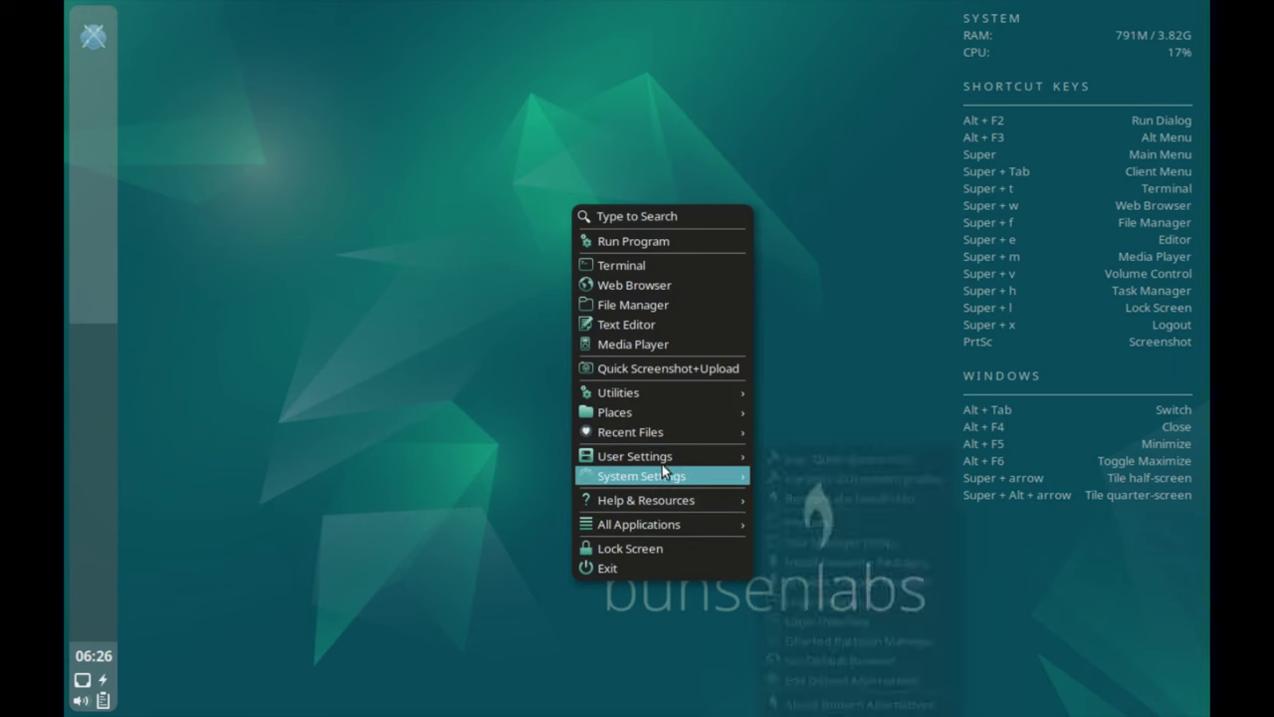
pyautogui.press('Down')
pyautogui.moveTo(733, 475)
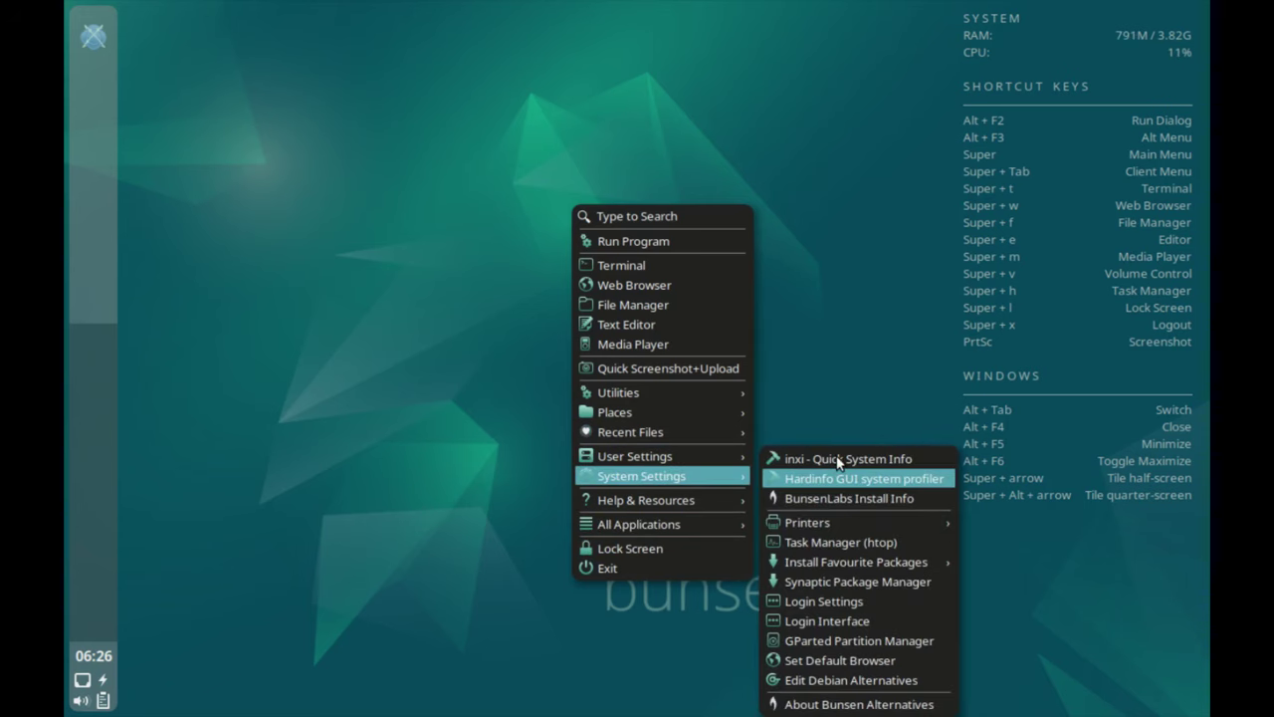
pyautogui.click(862, 468)
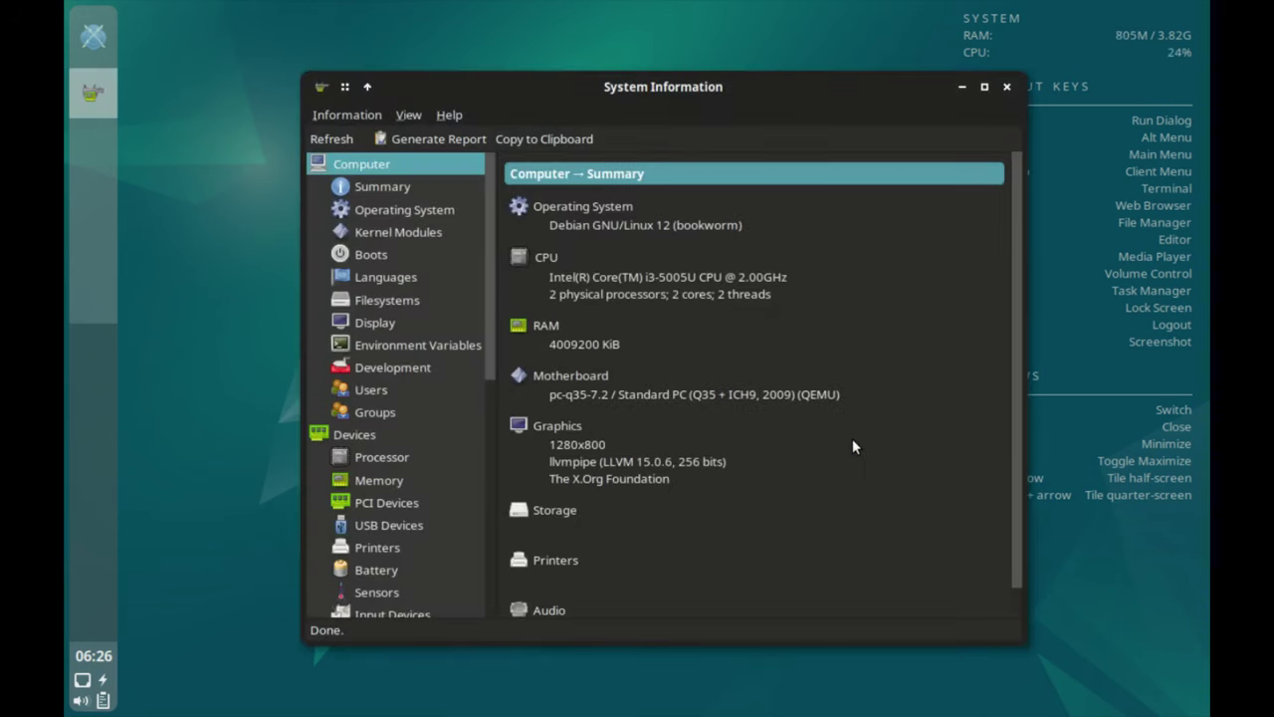
# Browse Hardinfo's Operating System, Kernel Modules, Boot, Display and Environment Variables pages.
pyautogui.click(380, 209)
pyautogui.click(379, 229)
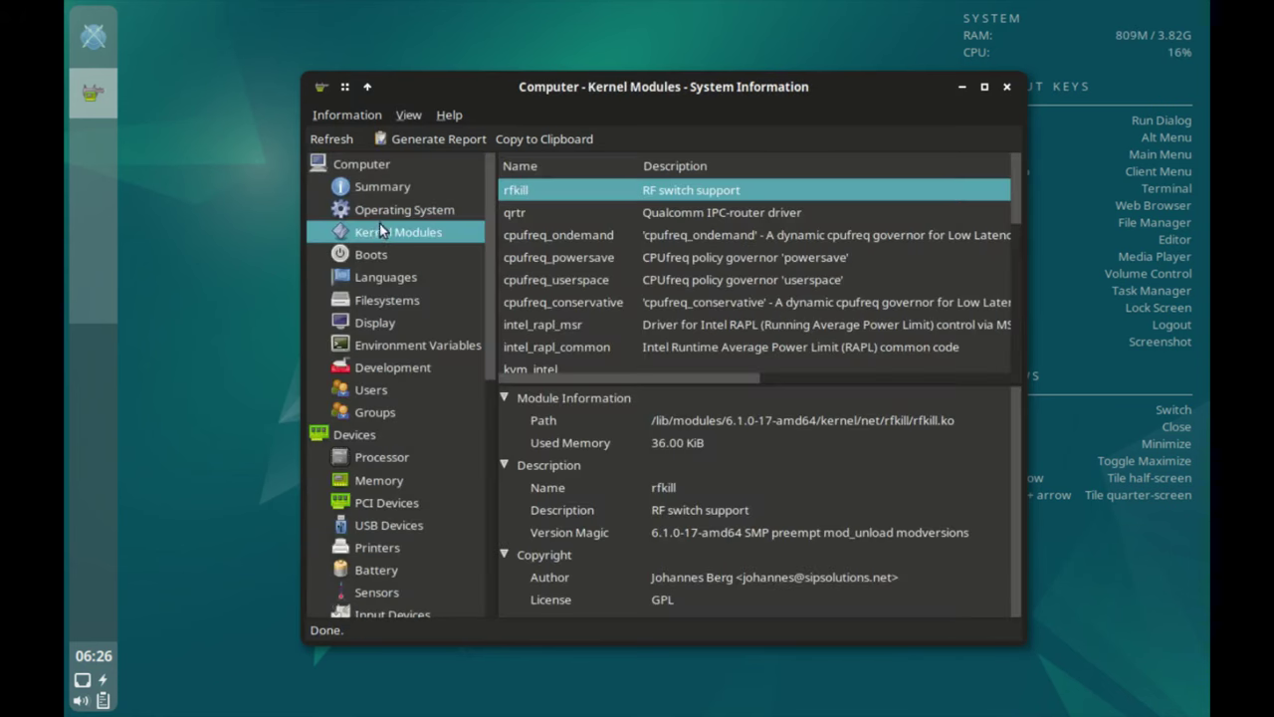
pyautogui.click(371, 244)
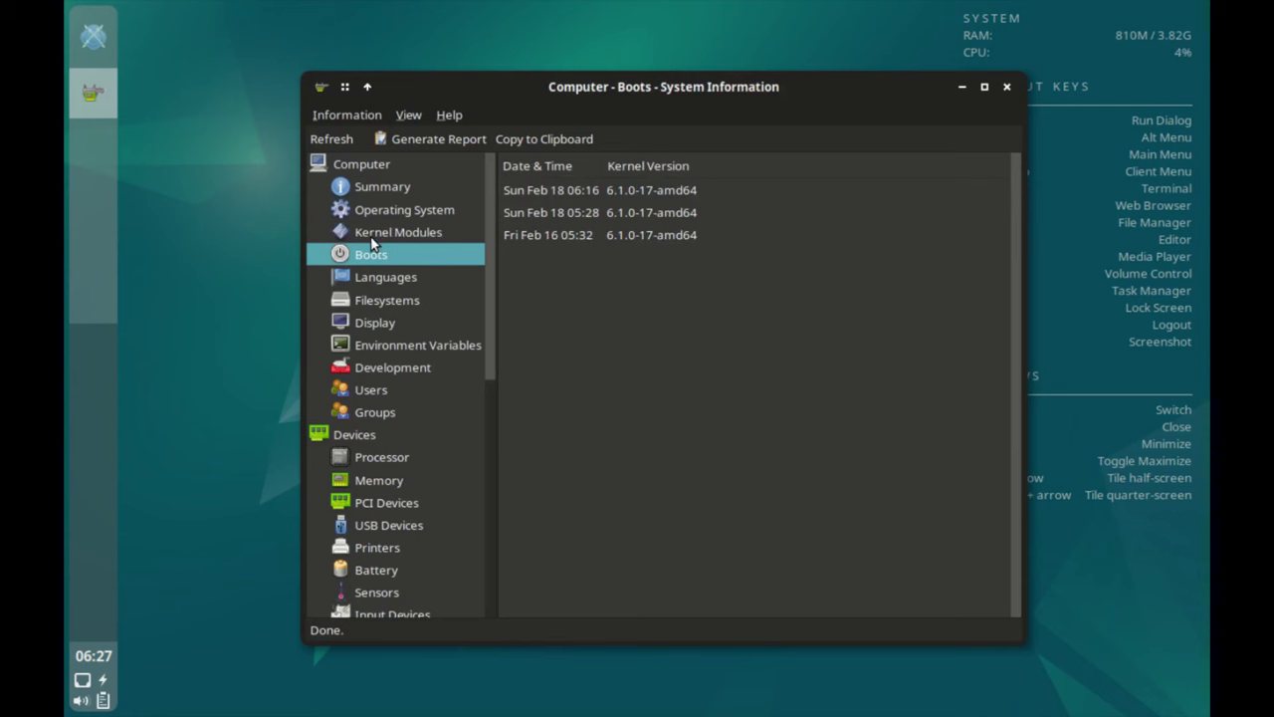
pyautogui.click(383, 312)
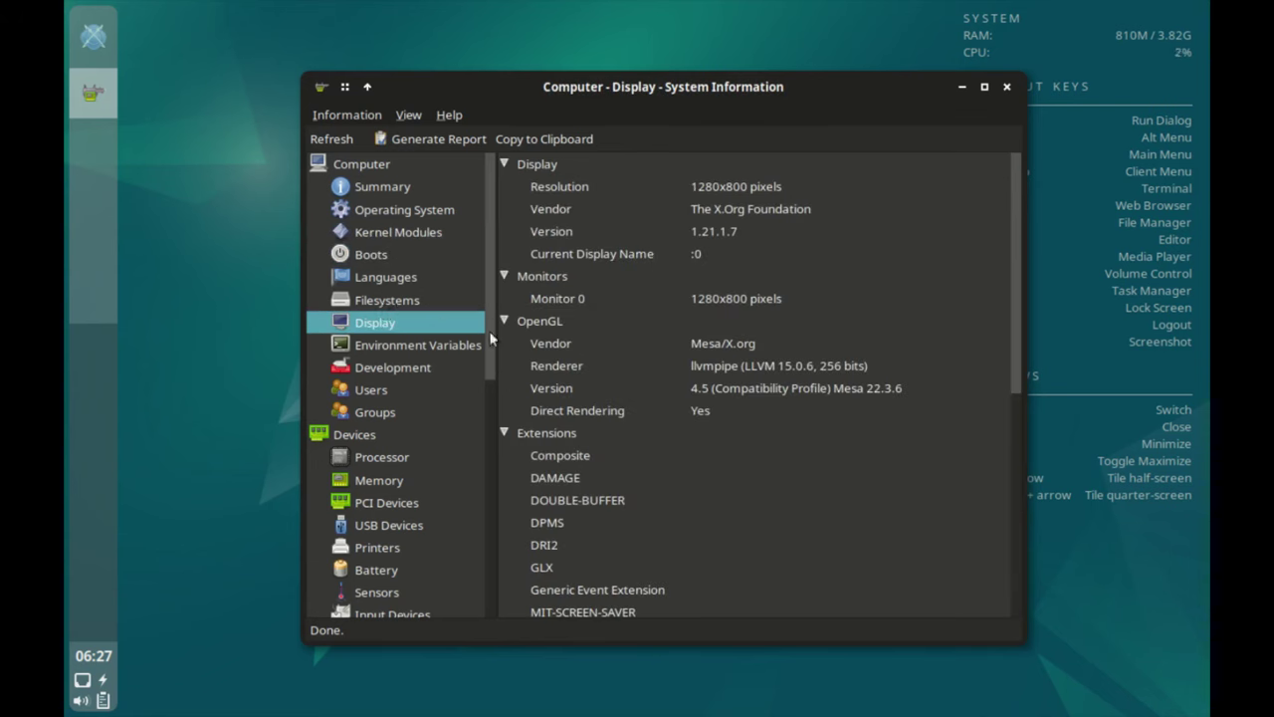
pyautogui.scroll(-5, 775, 382)
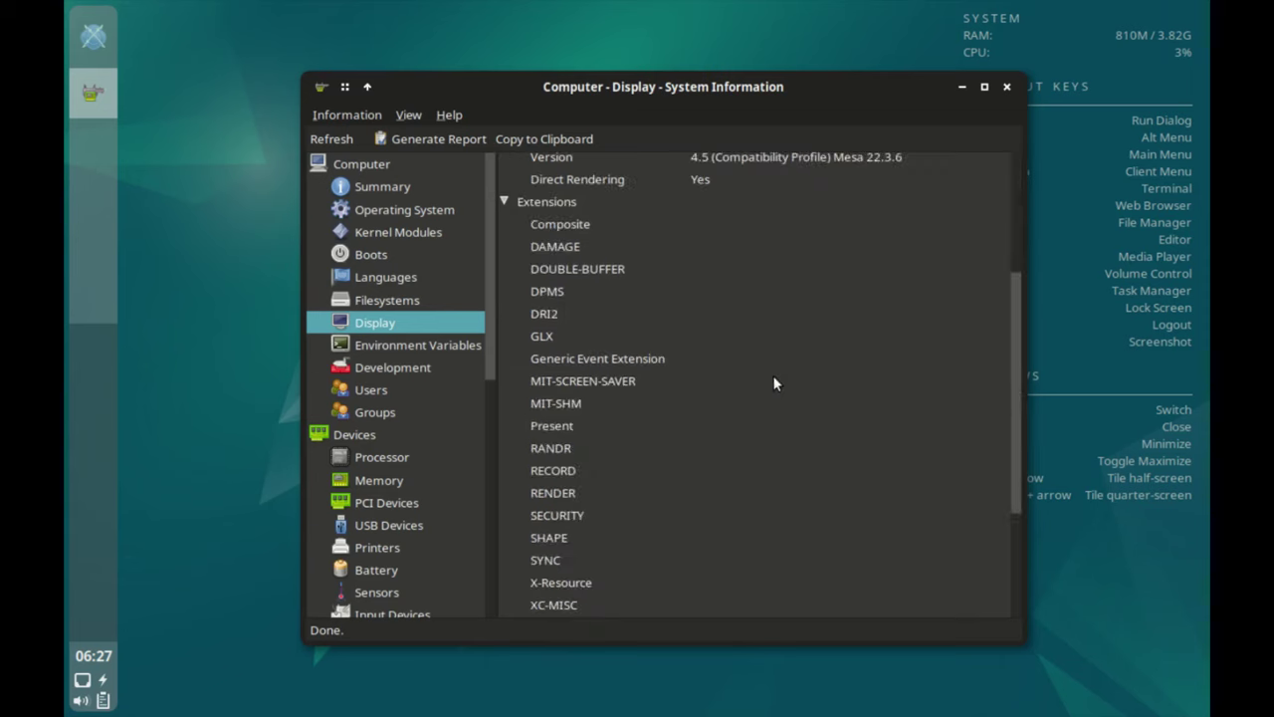
pyautogui.click(396, 346)
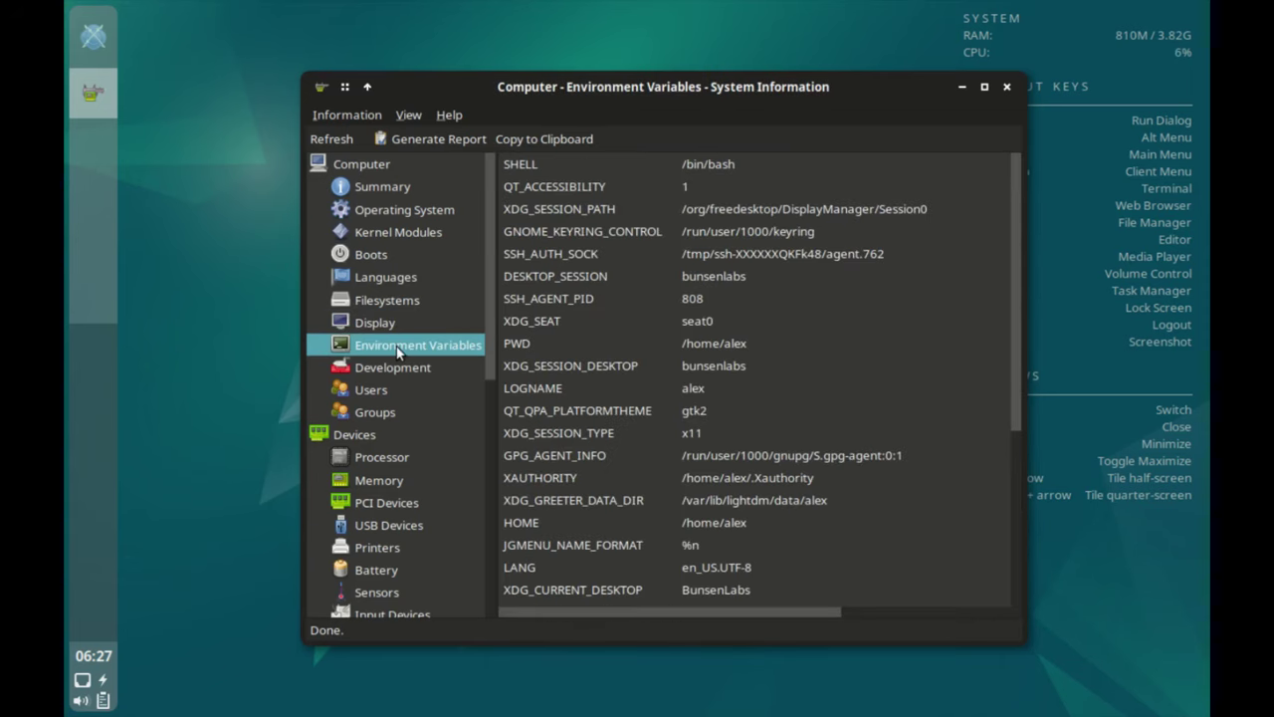
pyautogui.press('Down')
pyautogui.press('Down')
pyautogui.press('Down')
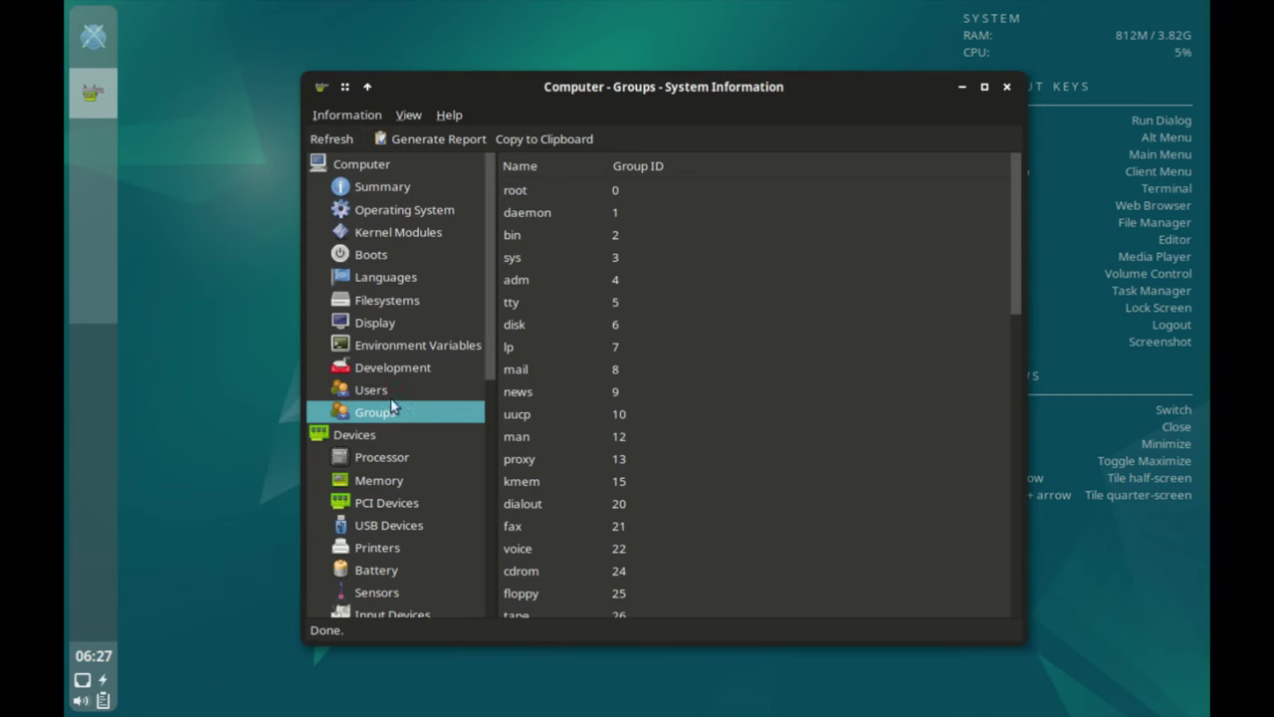
# View the Processor, PCI Devices and DNS Servers details, then close Hardinfo with Alt+F4.
pyautogui.click(397, 455)
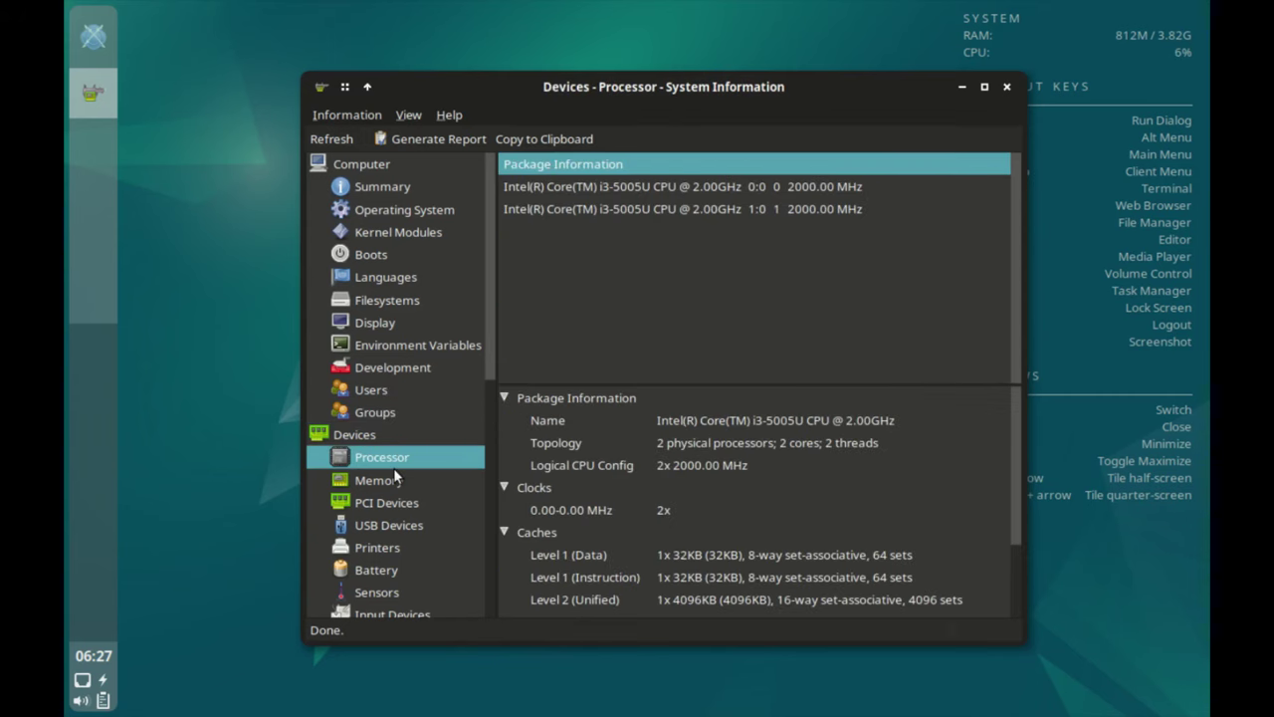
pyautogui.click(398, 501)
pyautogui.scroll(-3, 404, 483)
pyautogui.scroll(-5, 404, 483)
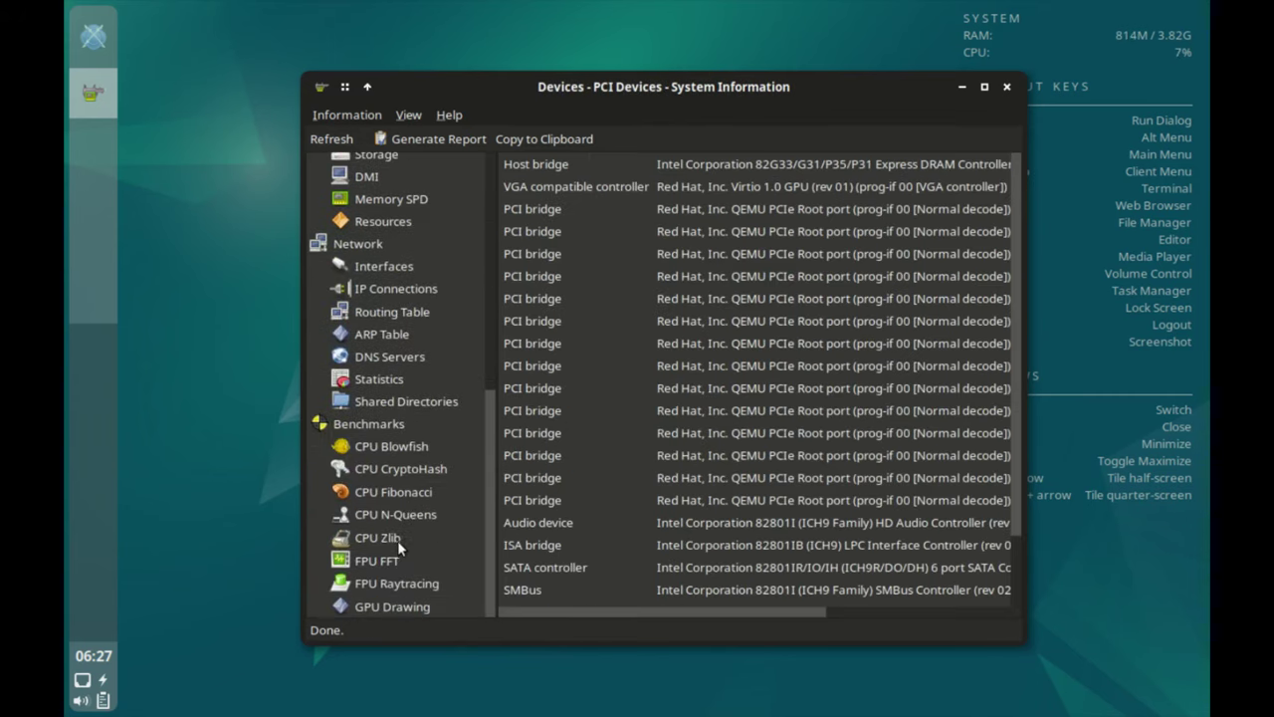
pyautogui.click(399, 345)
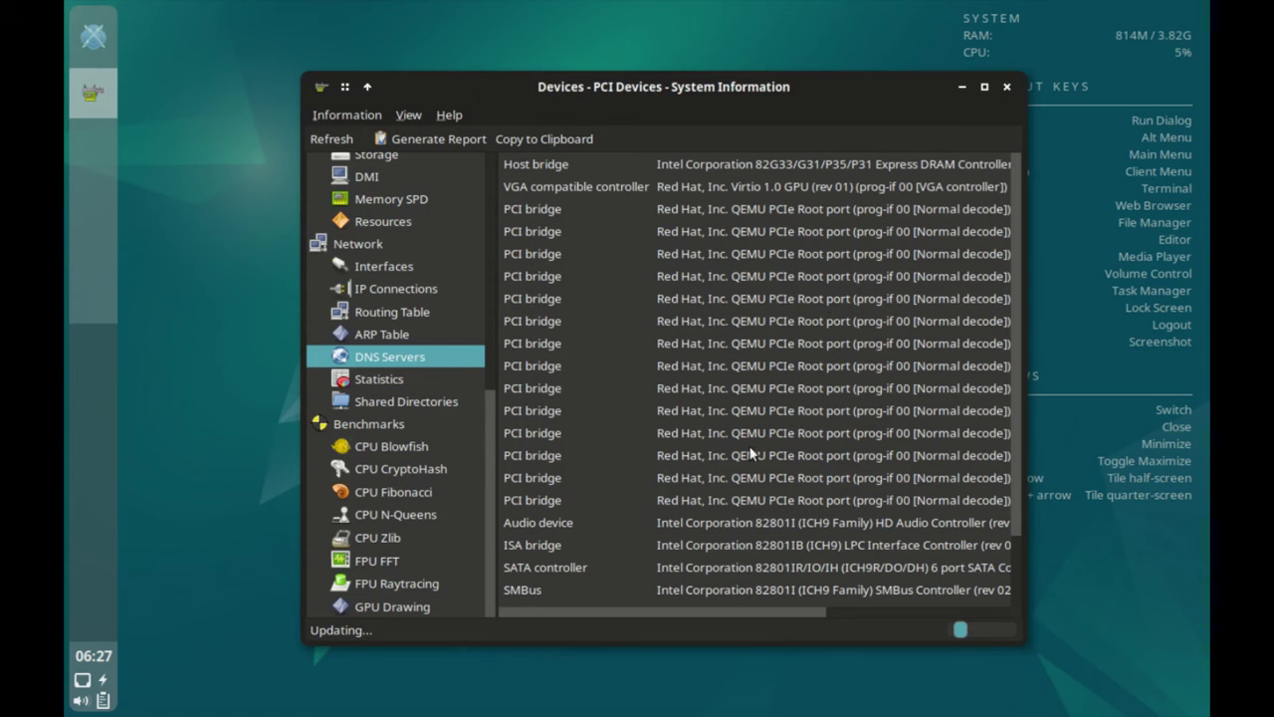
pyautogui.hotkey('alt', 'F4')
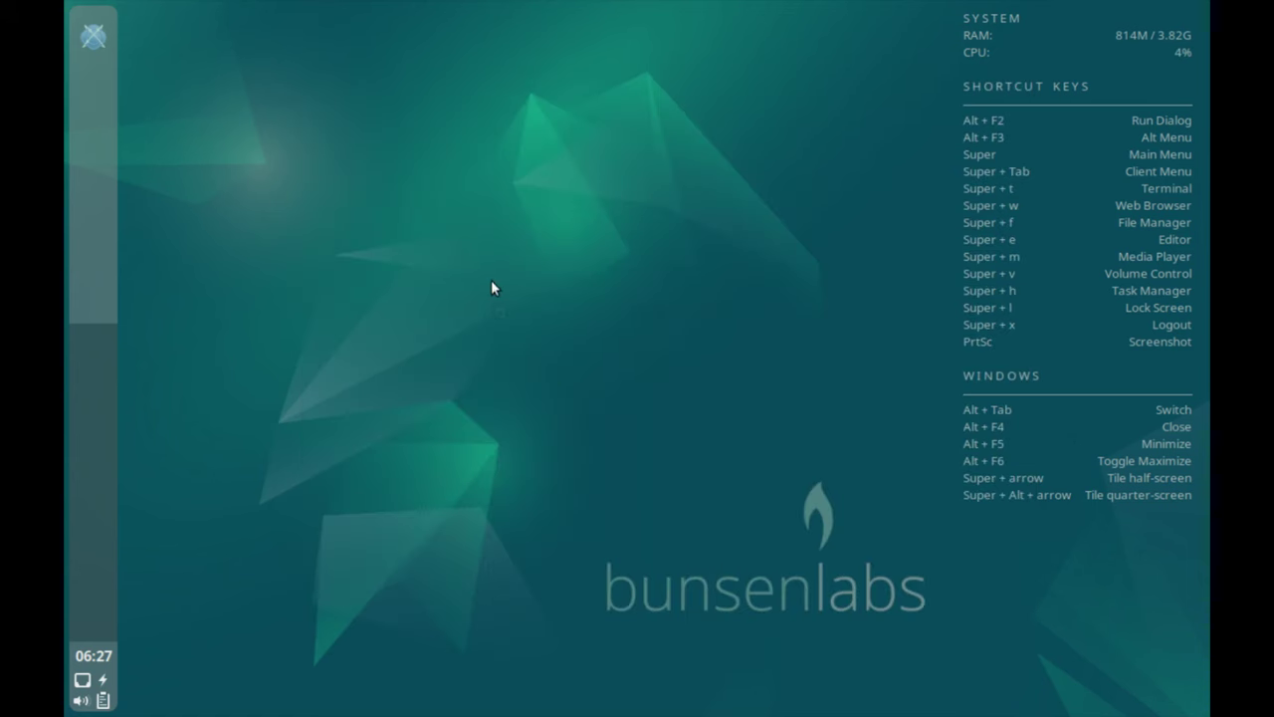
pyautogui.rightClick(489, 302)
pyautogui.moveTo(557, 570)
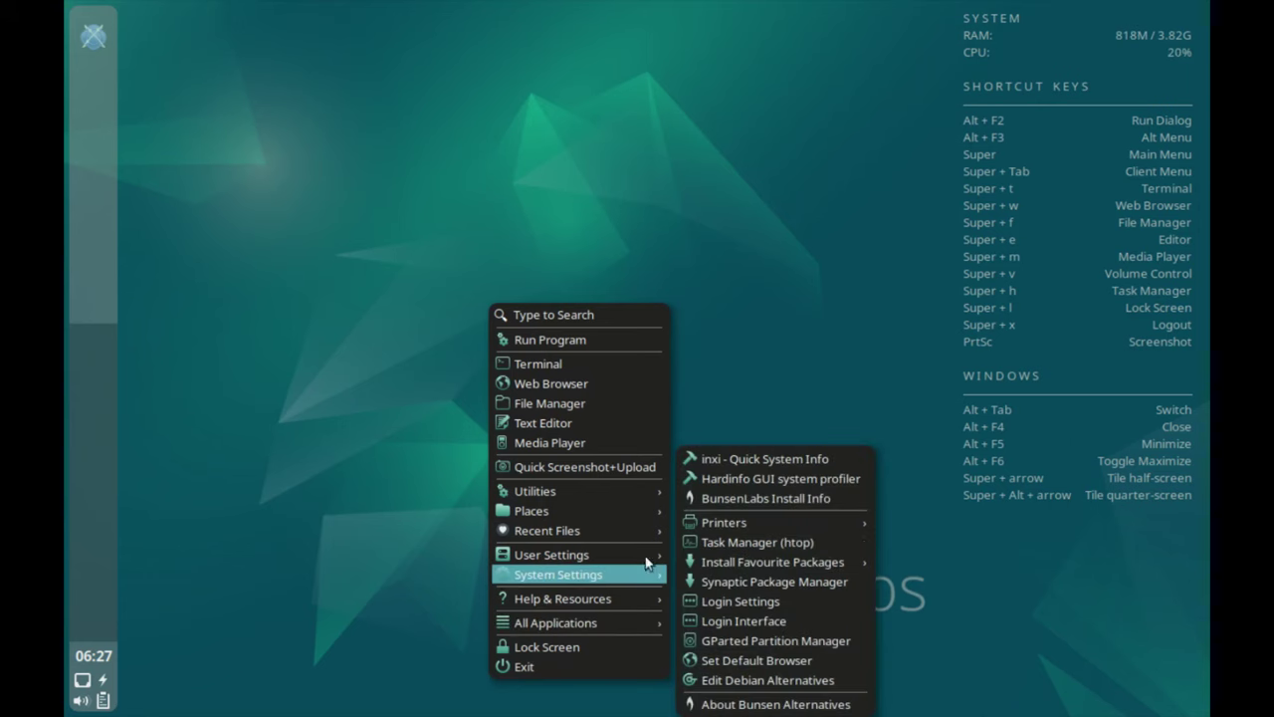
pyautogui.click(752, 483)
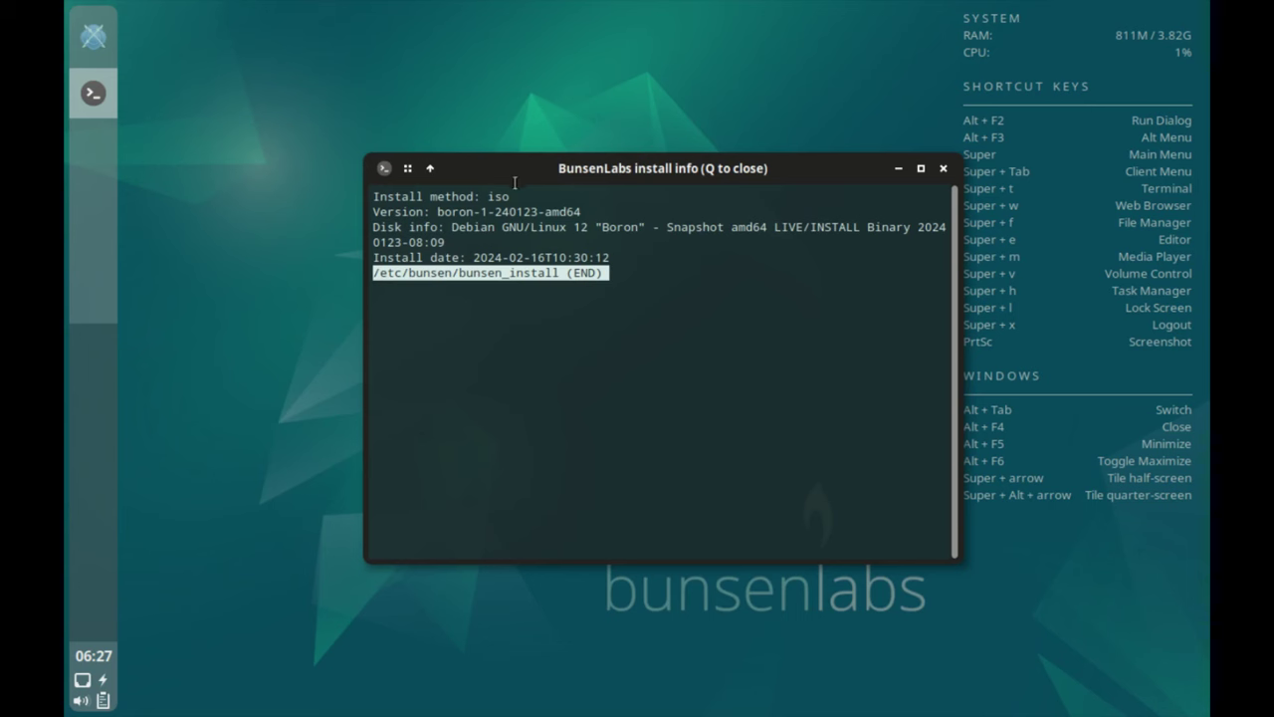
pyautogui.doubleClick(516, 212)
pyautogui.click(537, 227)
pyautogui.click(943, 168)
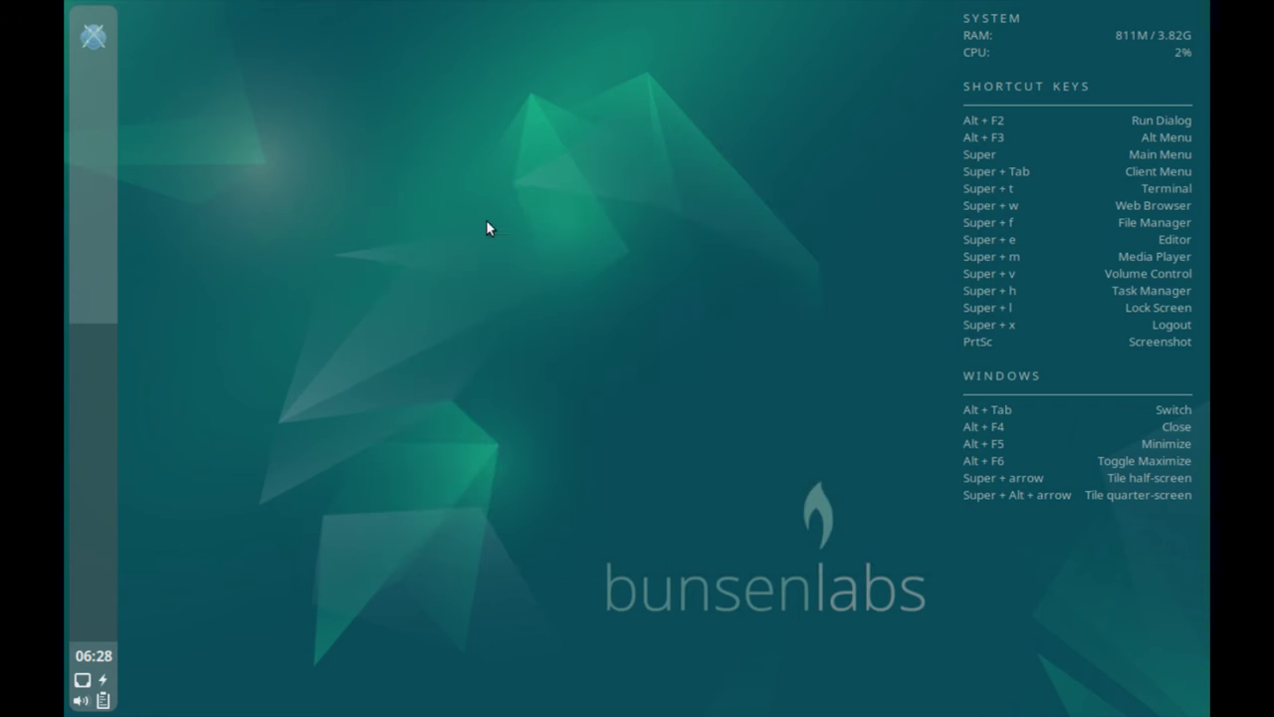
pyautogui.rightClick(487, 242)
pyautogui.moveTo(597, 510)
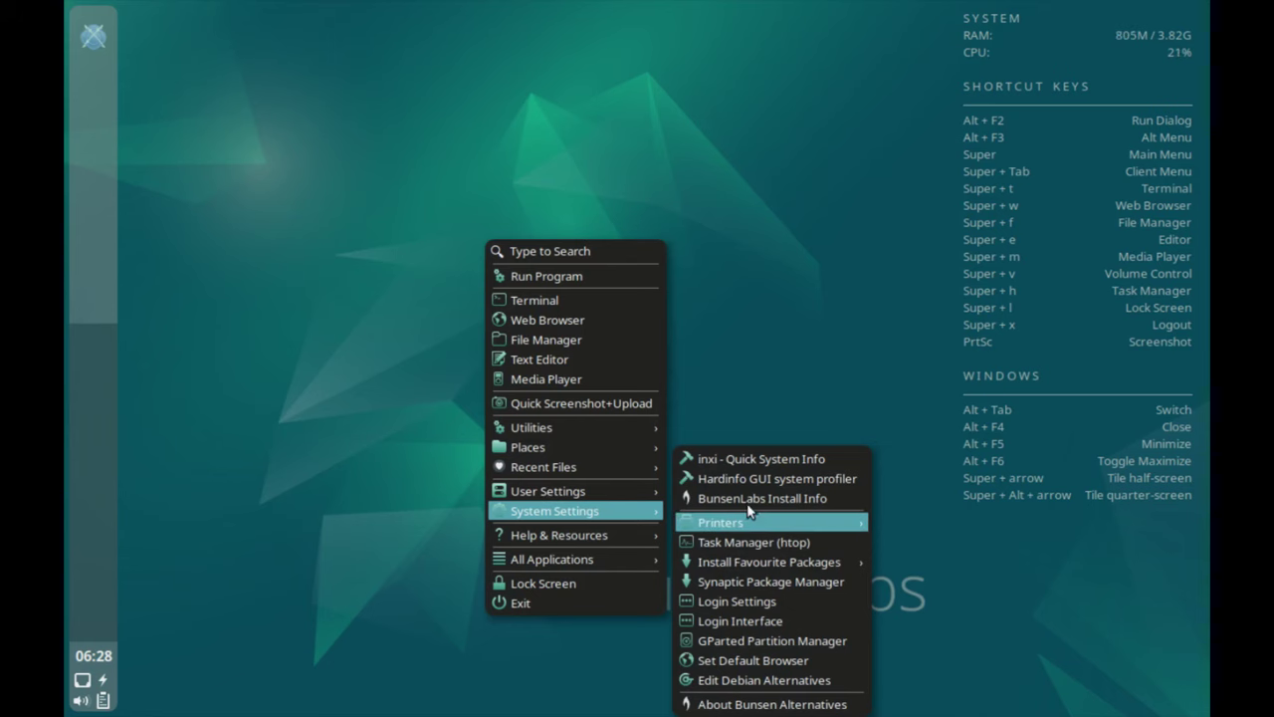
pyautogui.moveTo(749, 514)
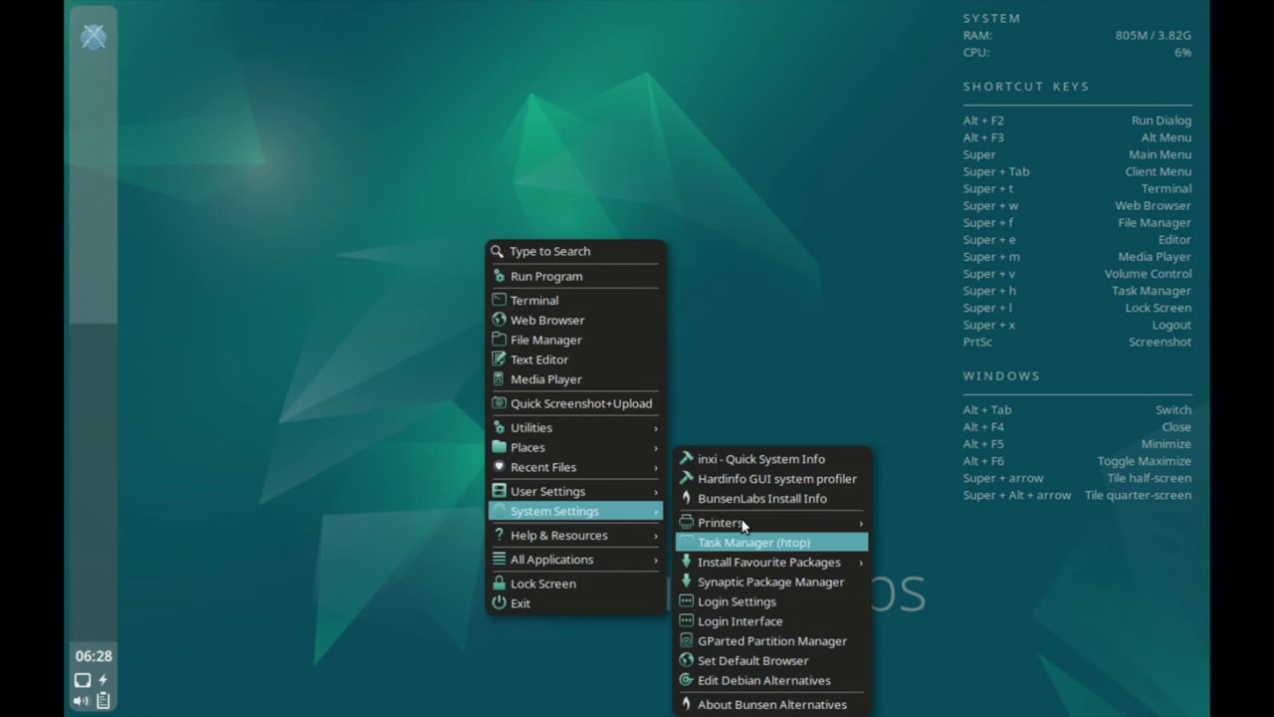
pyautogui.click(741, 542)
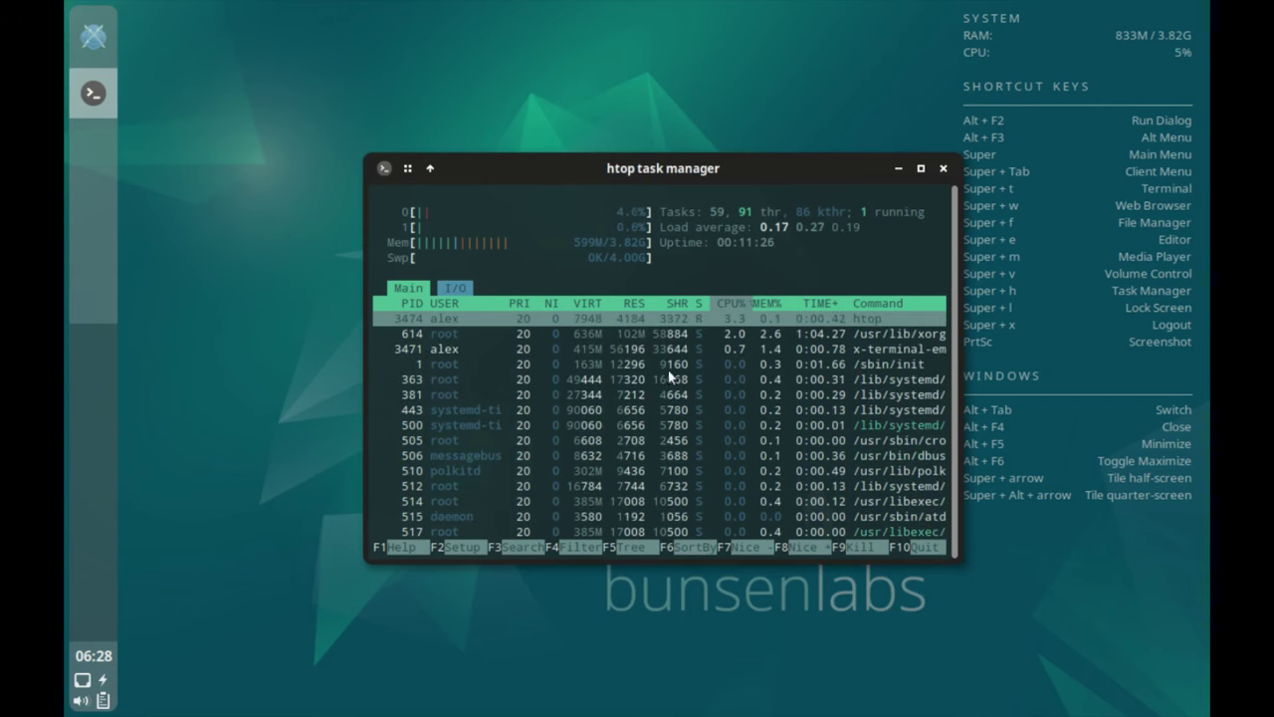
pyautogui.scroll(-5, 627, 412)
pyautogui.scroll(-5, 625, 413)
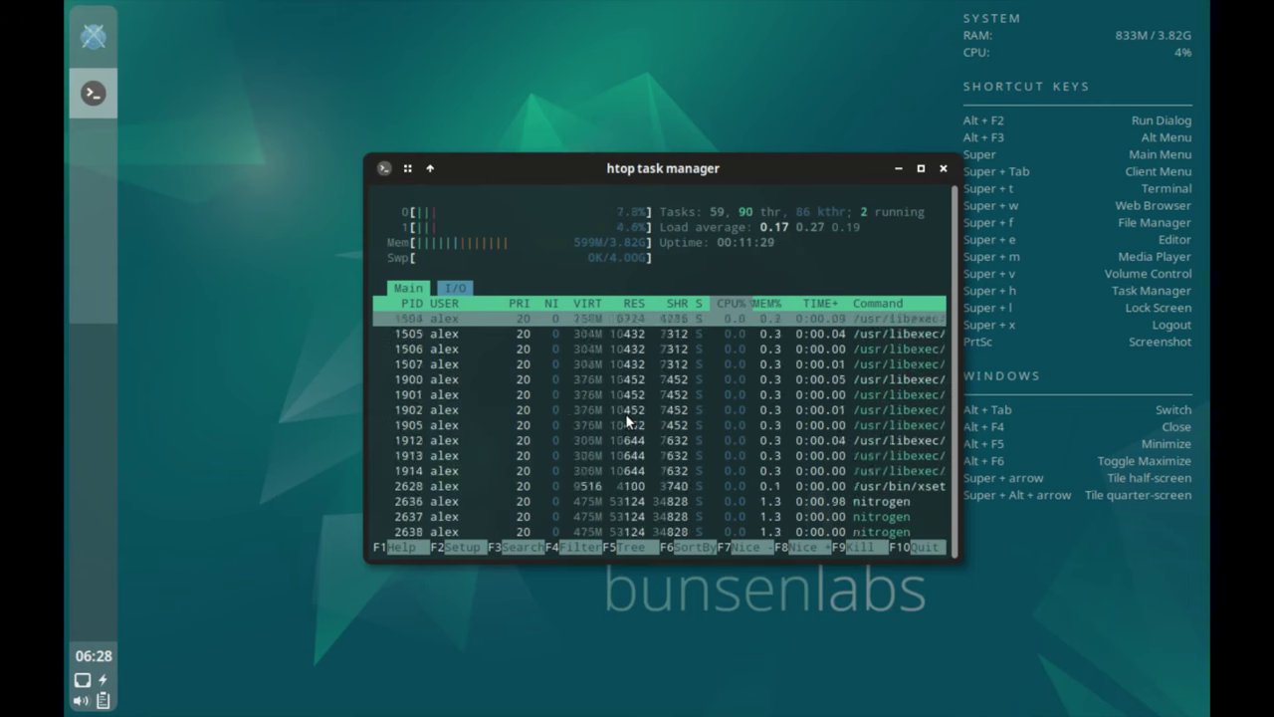
pyautogui.scroll(10, 625, 413)
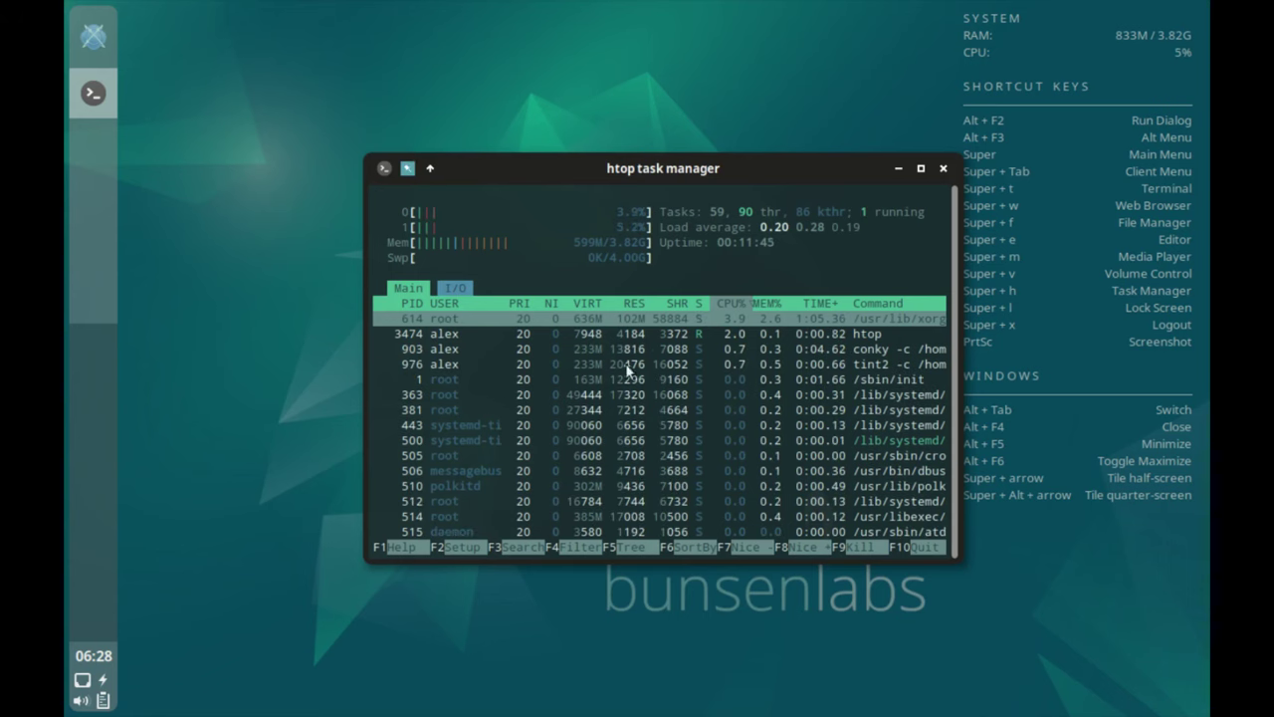
pyautogui.scroll(-1, 806, 341)
pyautogui.click(942, 169)
pyautogui.rightClick(598, 229)
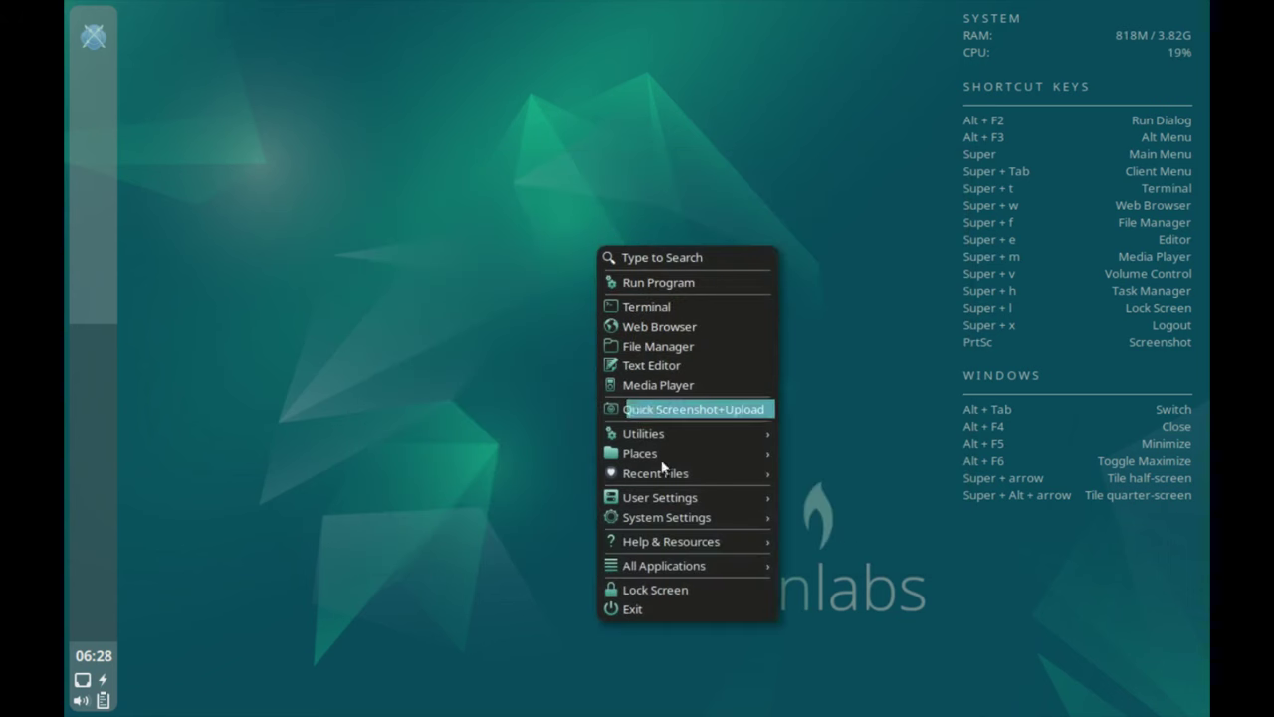
pyautogui.click(836, 515)
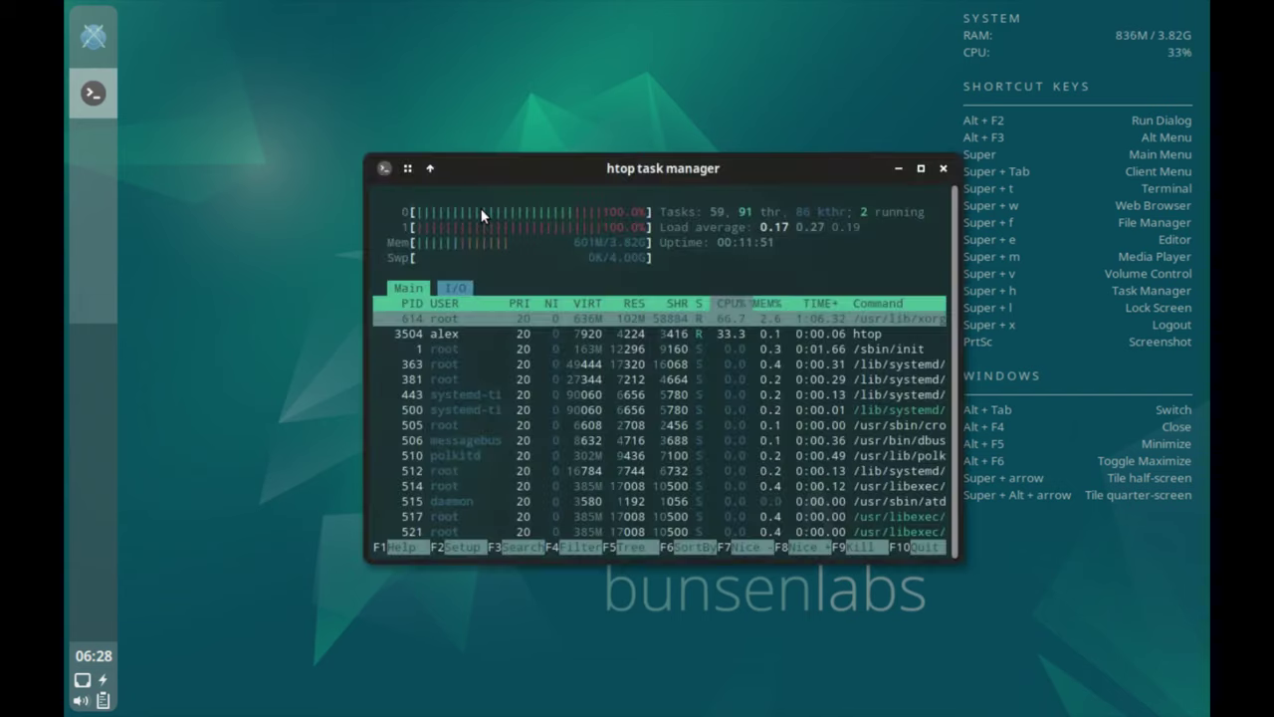
# Close htop and browse the Install Favourite Packages Multimedia and Graphics categories under System Settings.
pyautogui.click(943, 168)
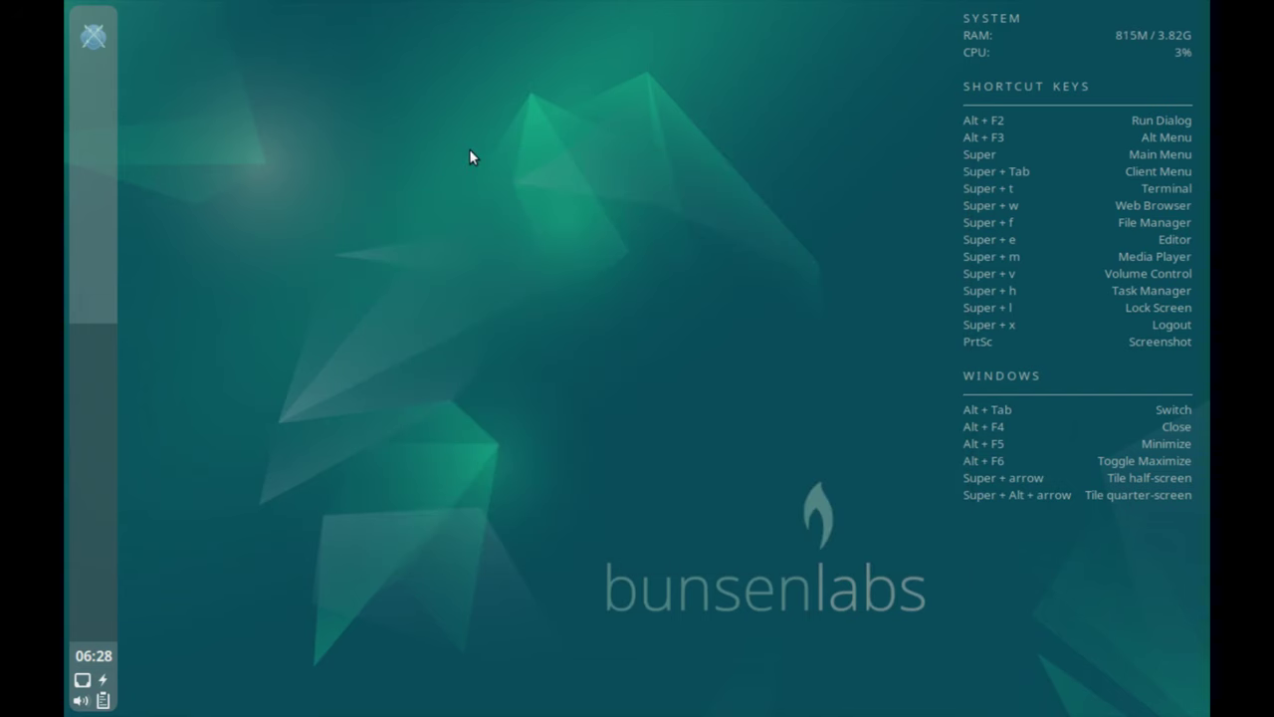
pyautogui.rightClick(470, 172)
pyautogui.moveTo(568, 441)
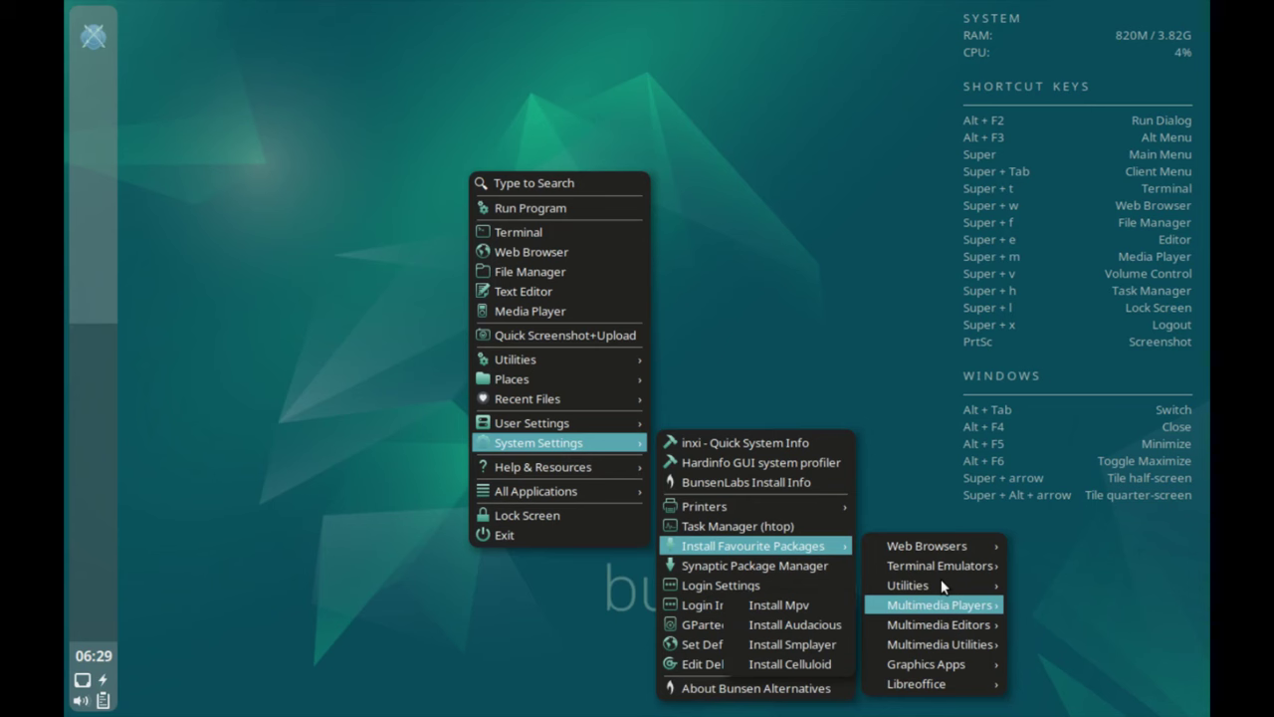
pyautogui.moveTo(948, 614)
pyautogui.moveTo(947, 654)
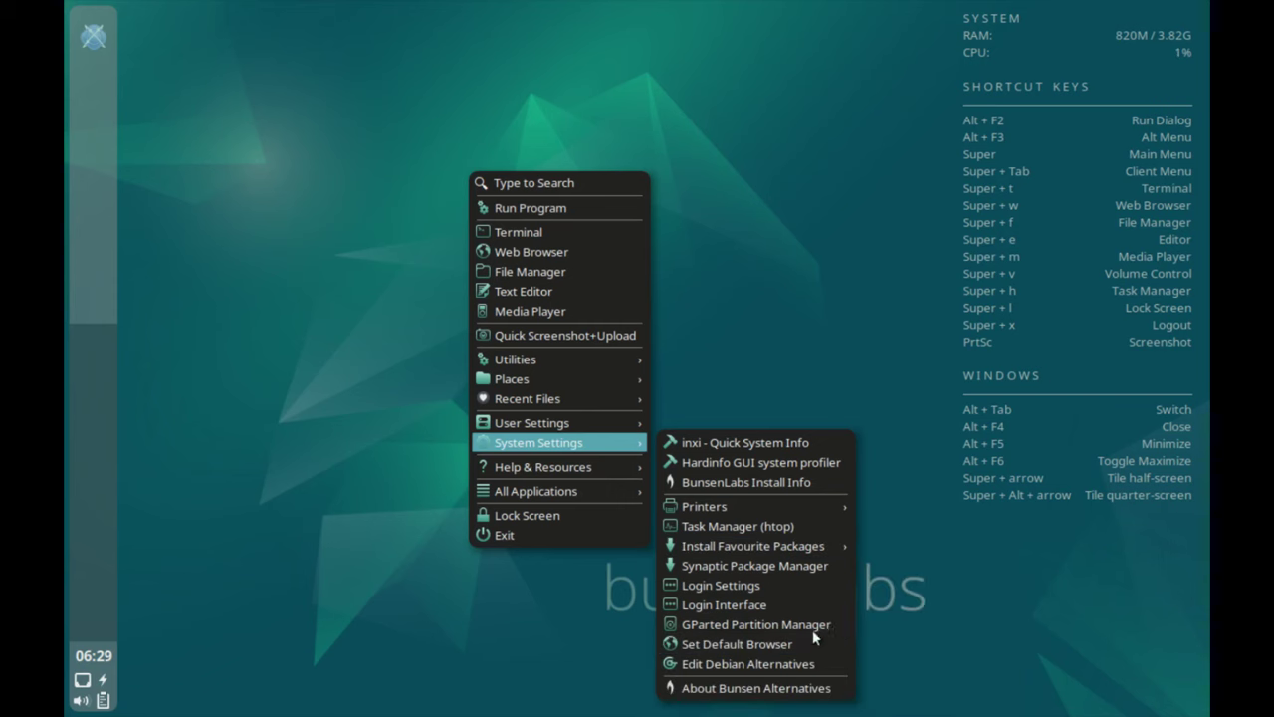
# Open Login Settings in Geany as root by authenticating with the account password.
pyautogui.click(730, 563)
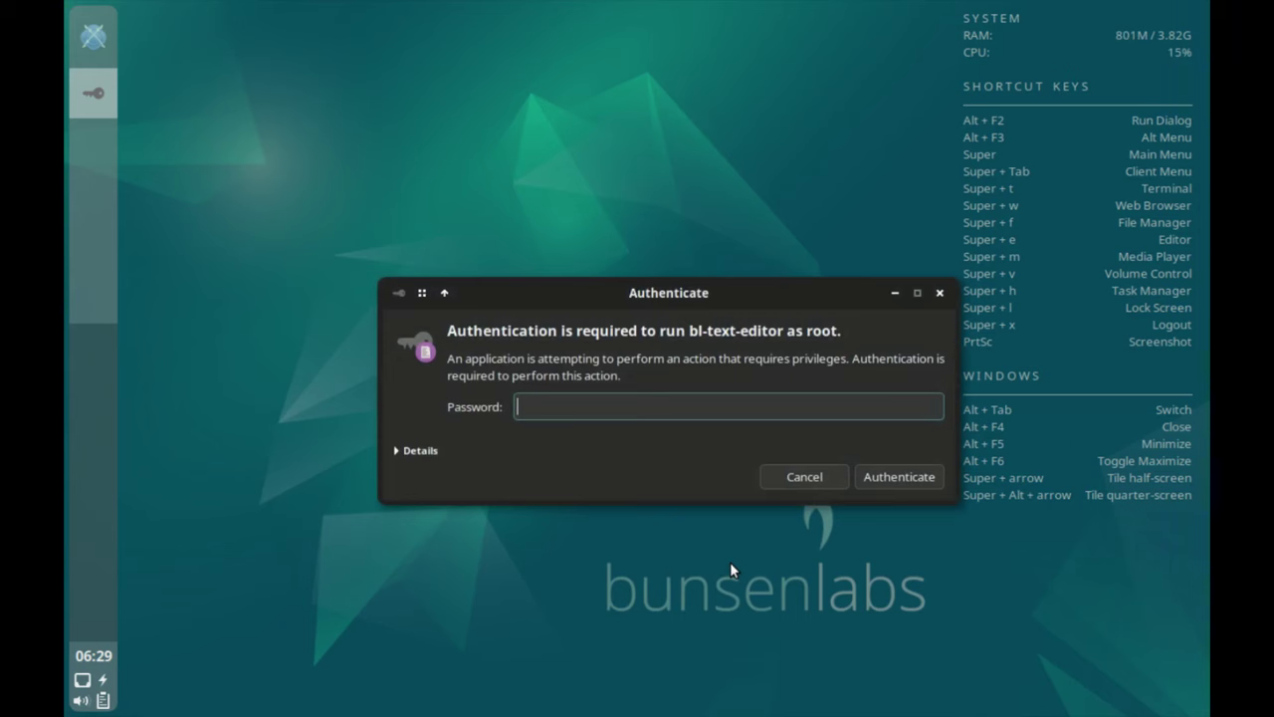
pyautogui.write('**')
pyautogui.click(901, 477)
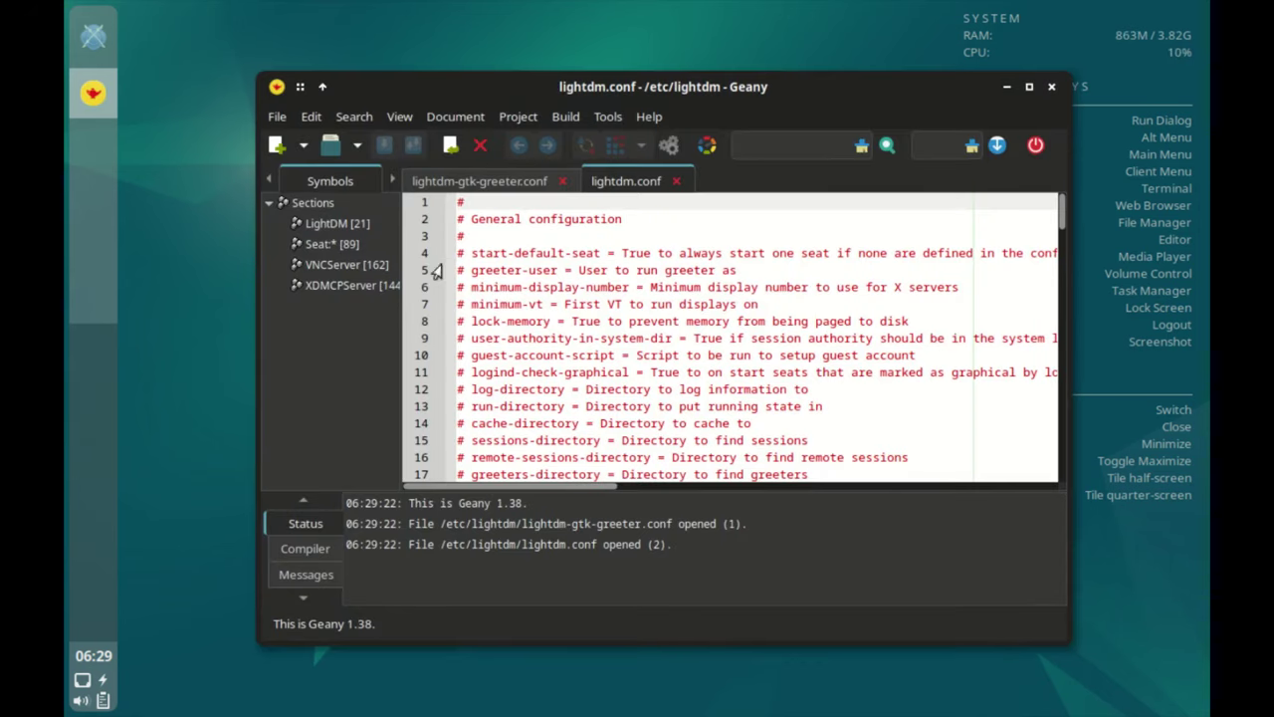
# Jump through the [LightDM], [Seat:*], [VNCServer] and [XDMCPServer] sections of lightdm.conf.
pyautogui.click(335, 224)
pyautogui.click(332, 244)
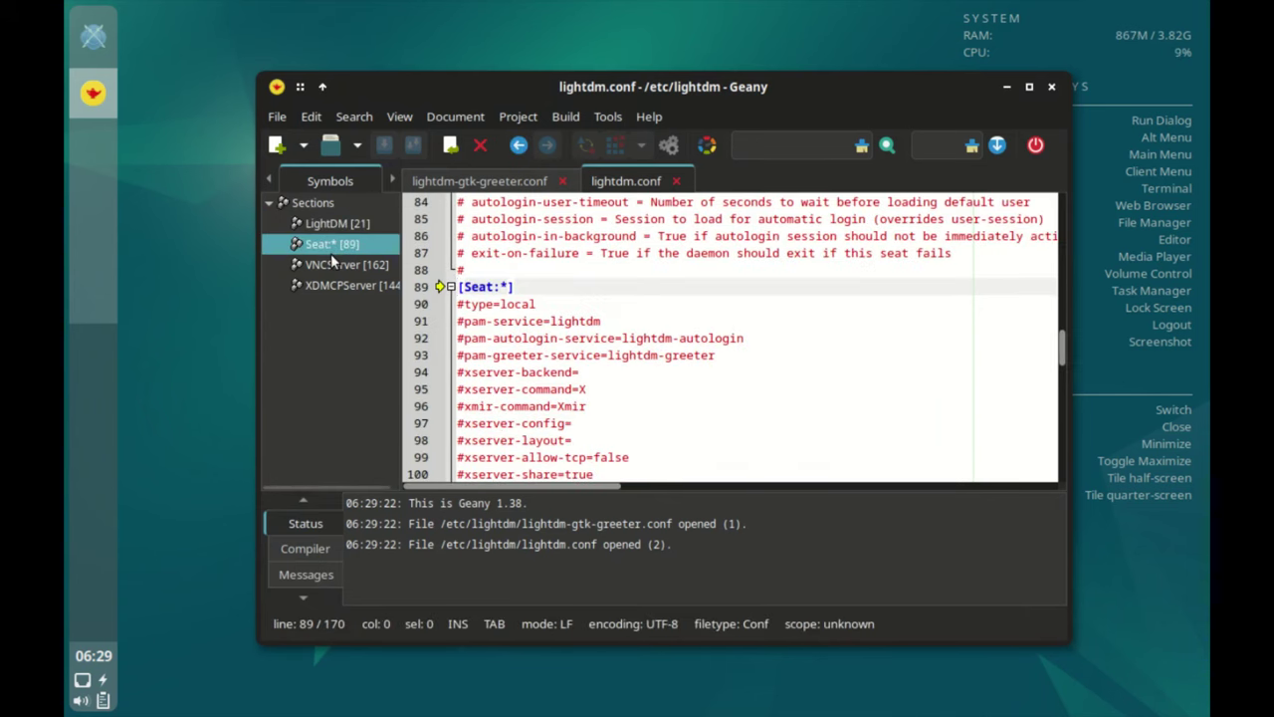
pyautogui.click(330, 264)
pyautogui.click(335, 285)
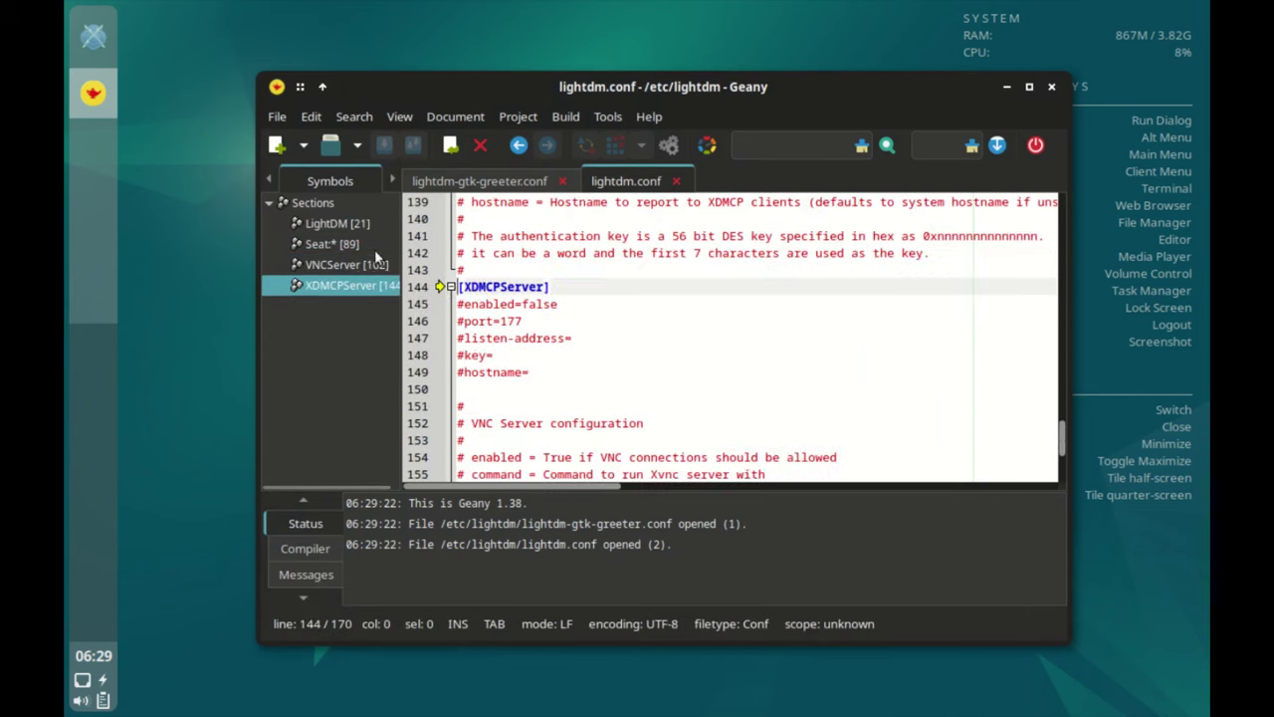
# Close Geany and open System Settings > Login Interface, authenticating with the account password.
pyautogui.click(1051, 87)
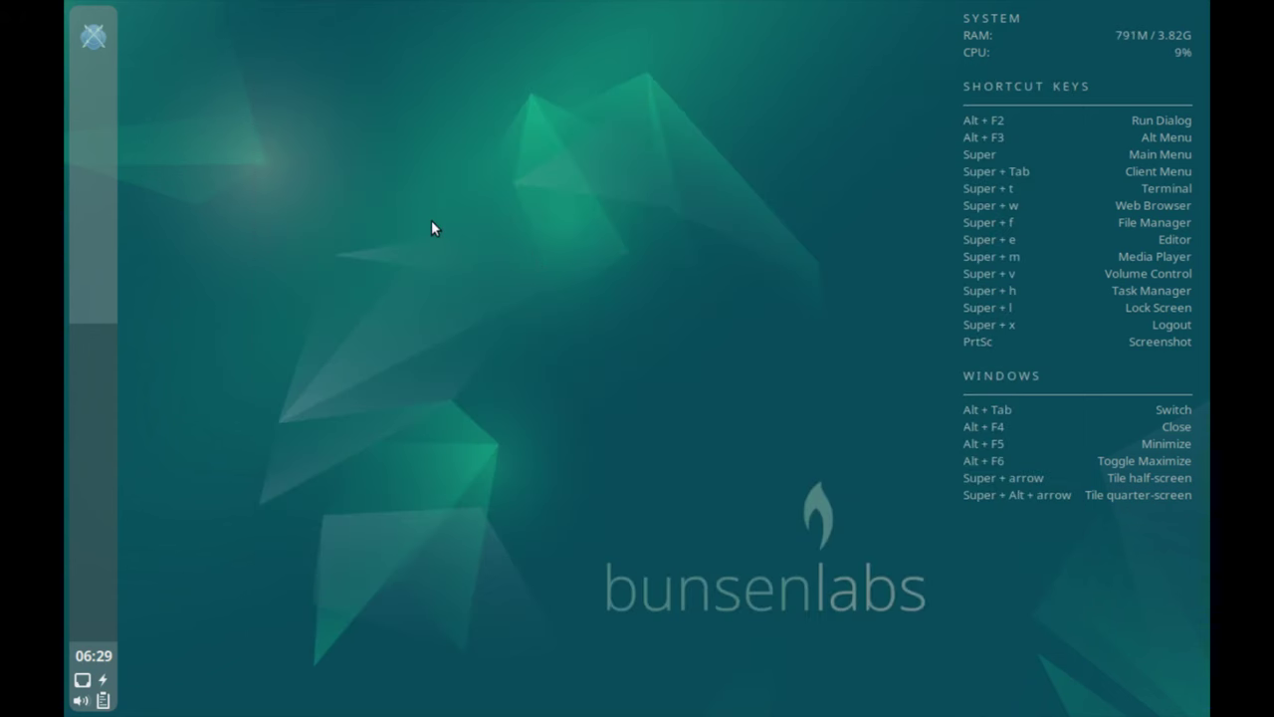
pyautogui.rightClick(431, 234)
pyautogui.moveTo(526, 509)
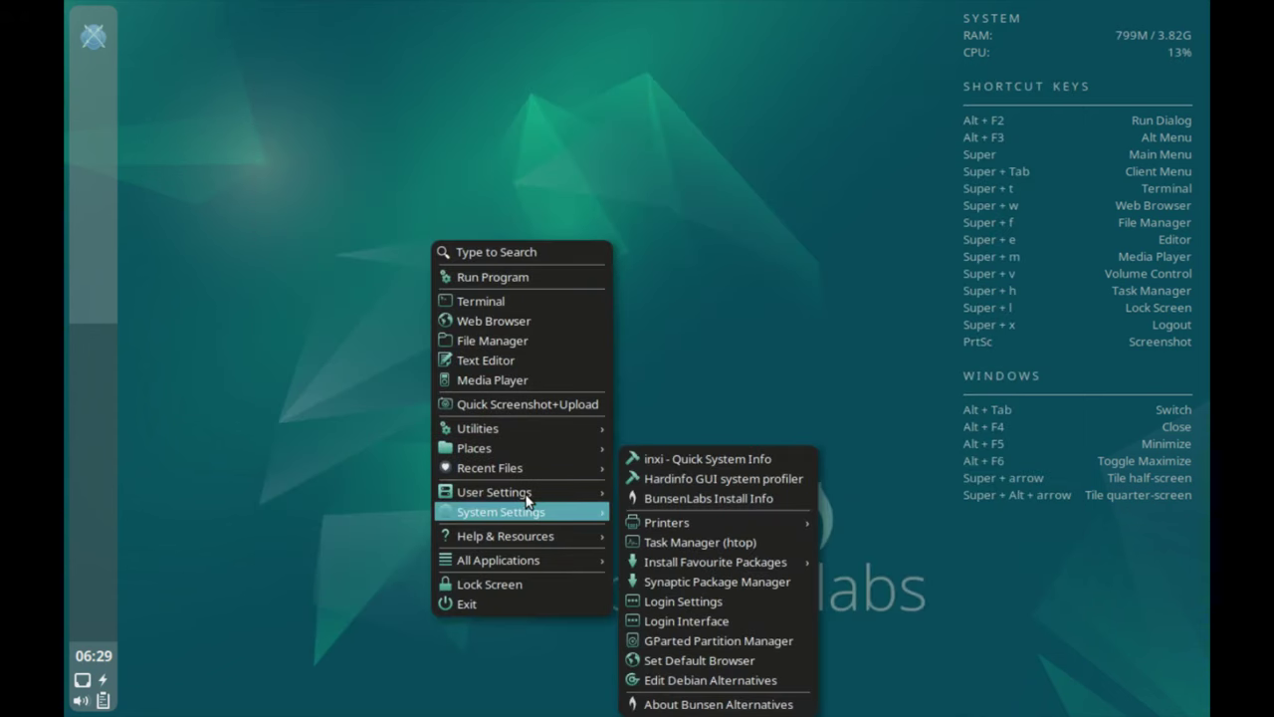
pyautogui.click(702, 617)
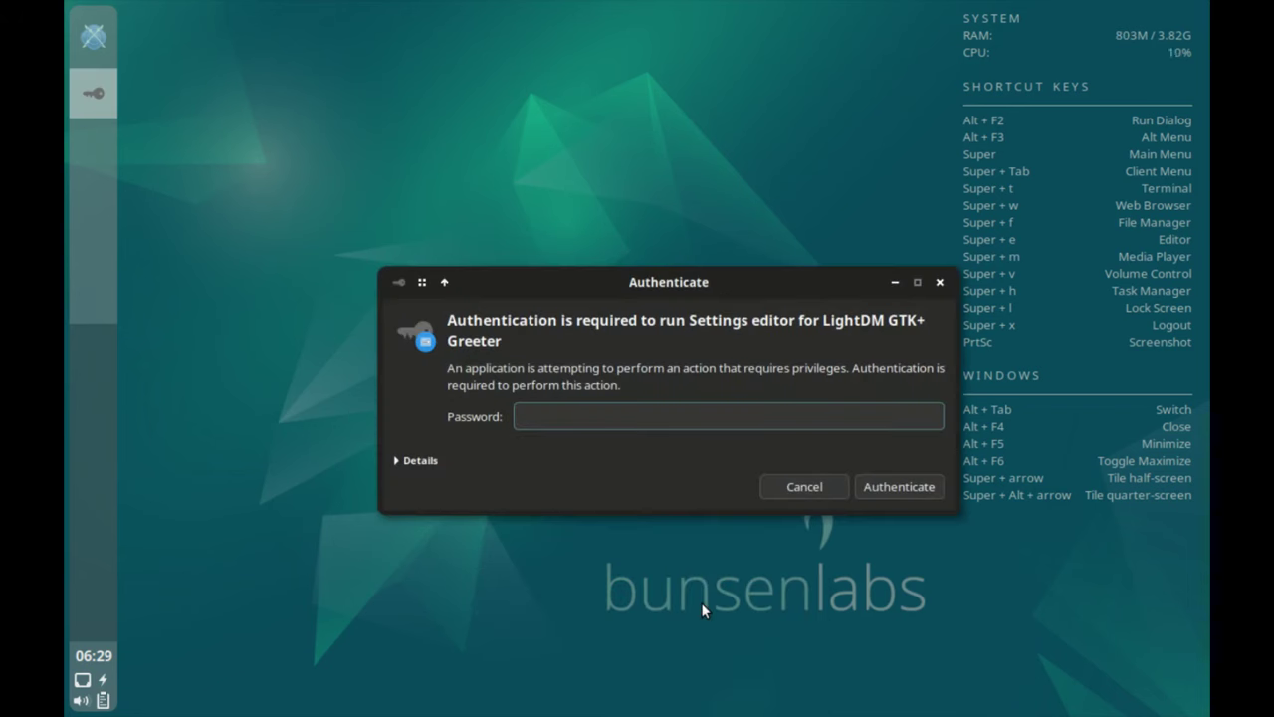
pyautogui.write('••')
pyautogui.press('Return')
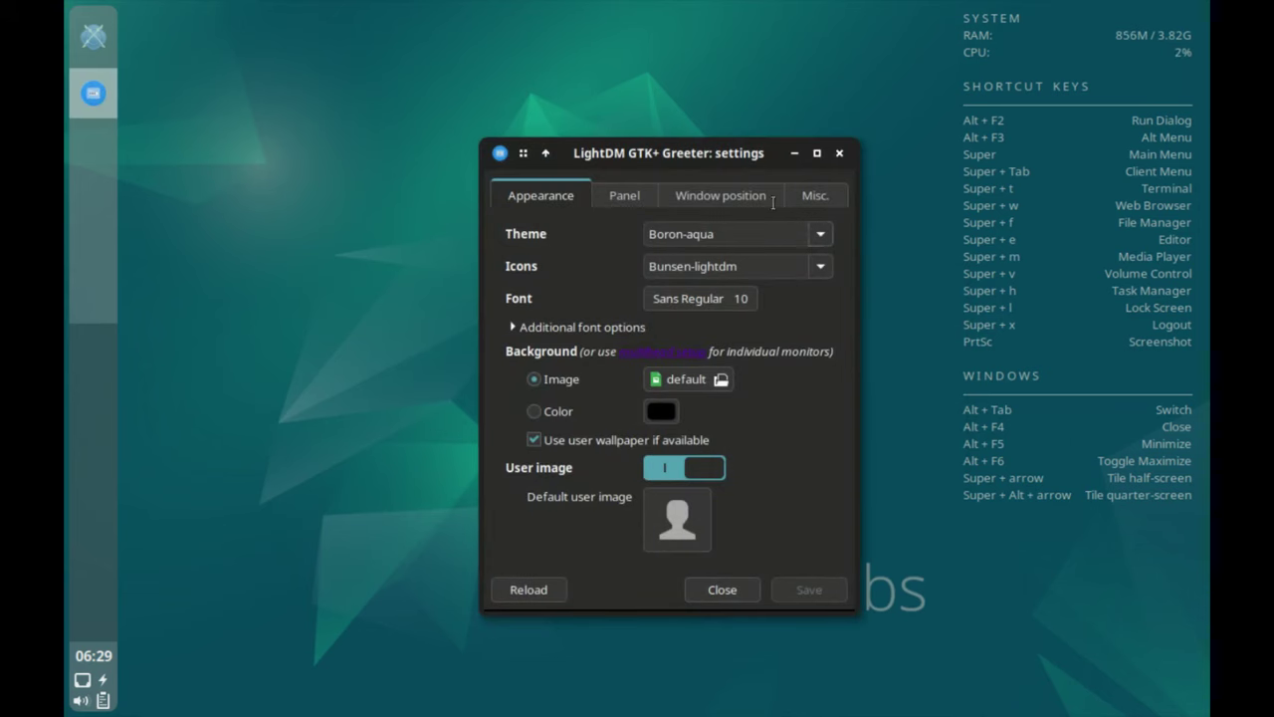
# Review the Panel, Window position, Misc. and Appearance tabs, leaving the Boron-aqua theme unchanged.
pyautogui.click(630, 181)
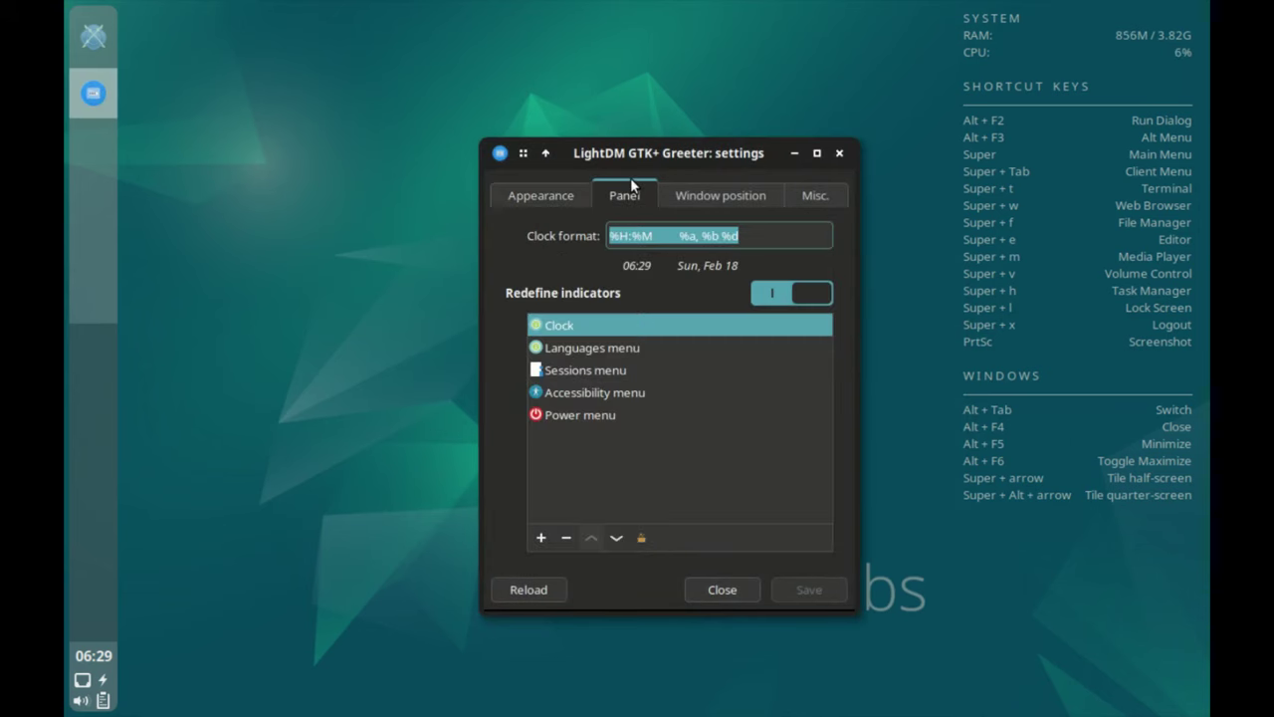
pyautogui.click(694, 185)
pyautogui.click(808, 181)
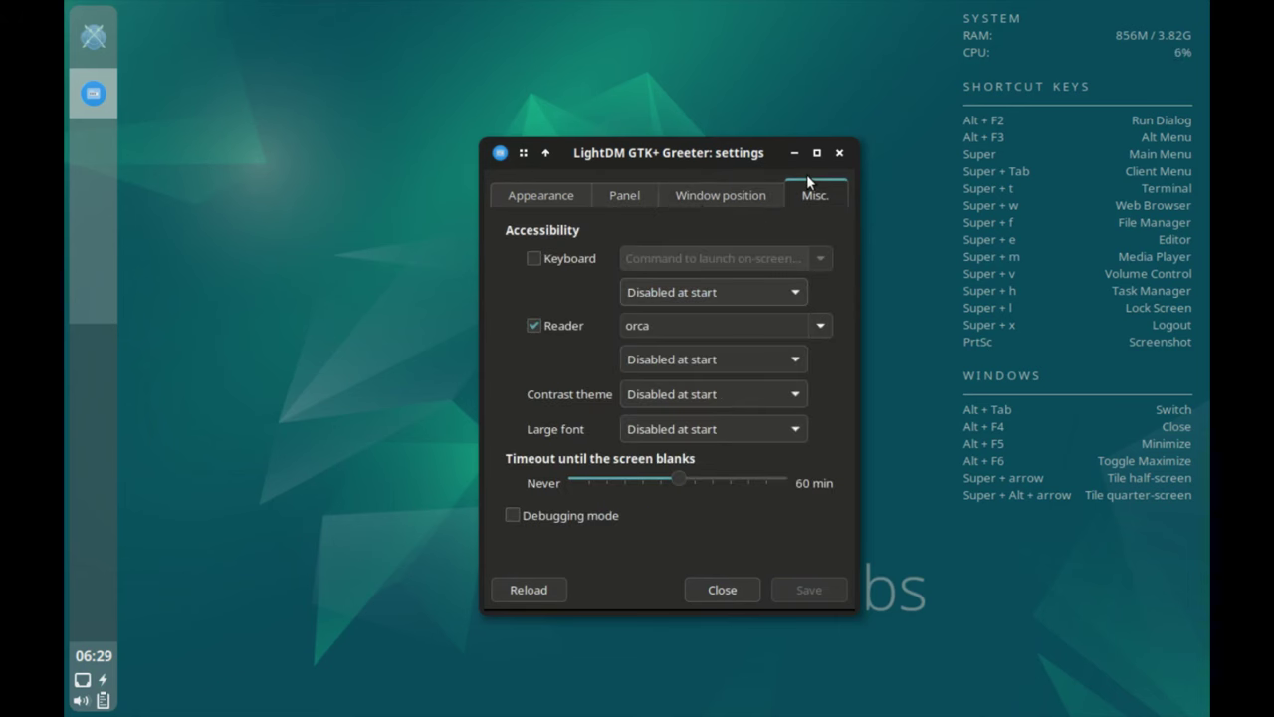
pyautogui.click(533, 191)
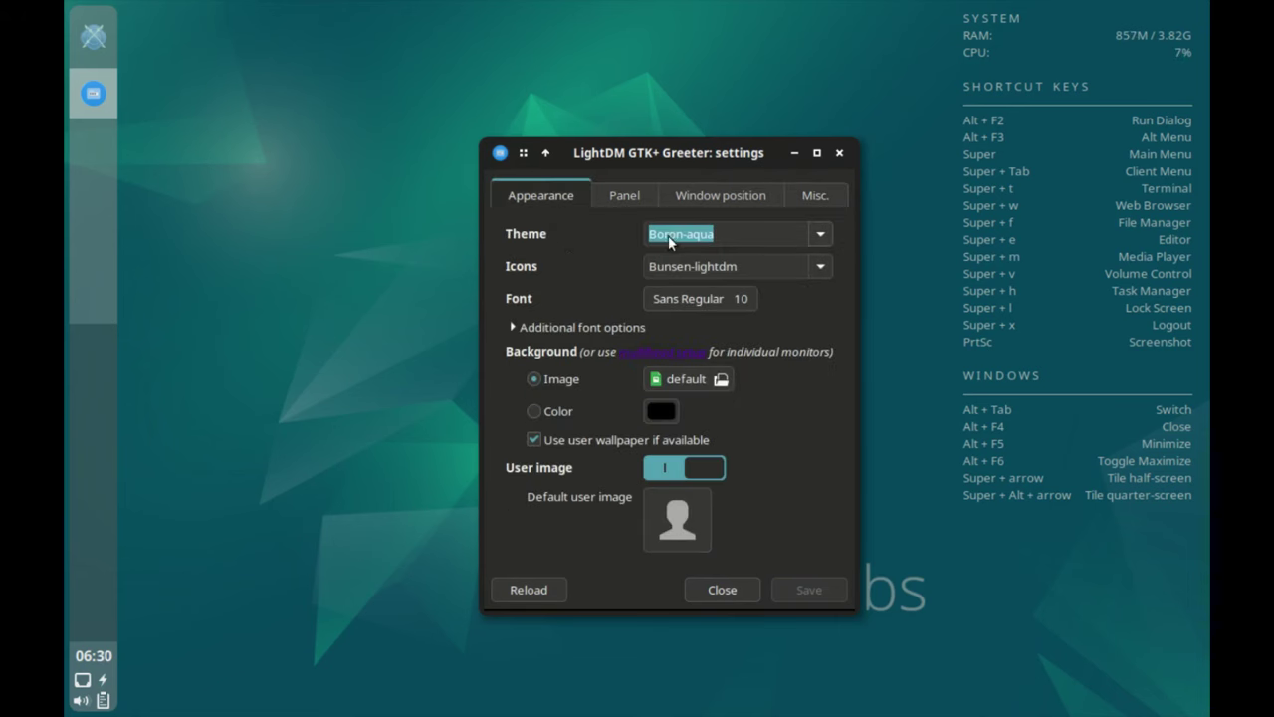
pyautogui.click(821, 231)
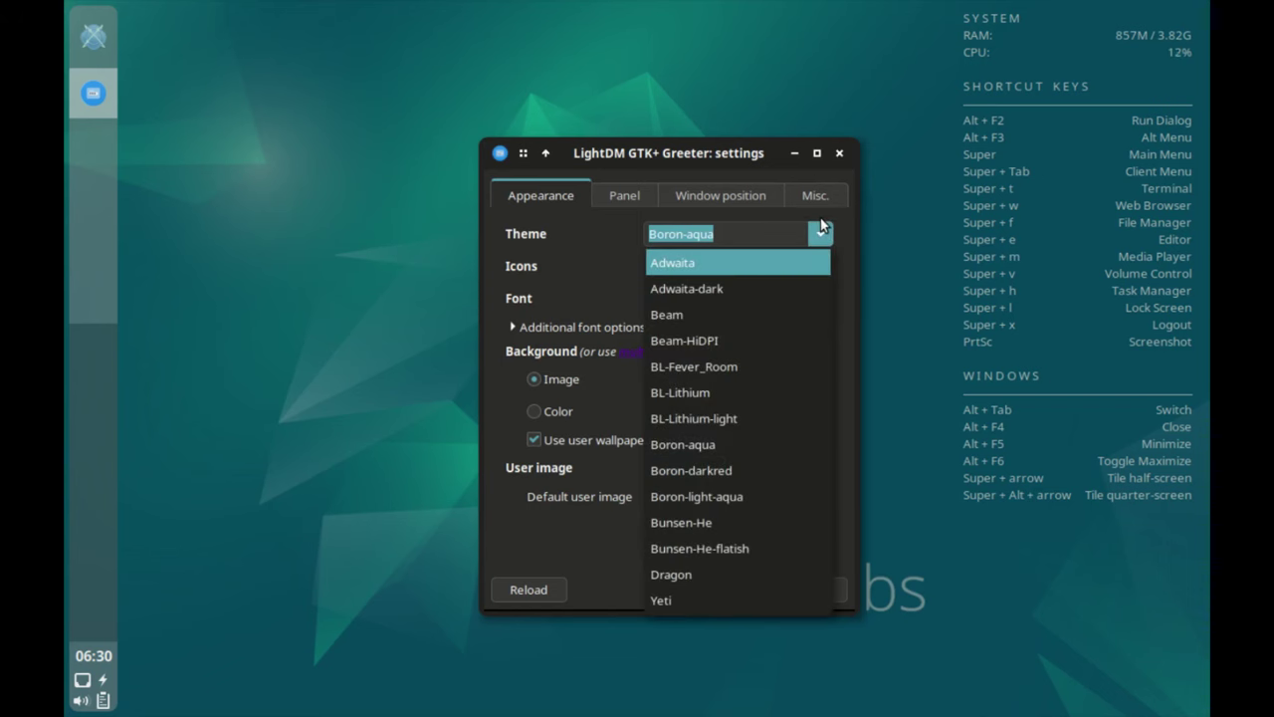
pyautogui.click(821, 227)
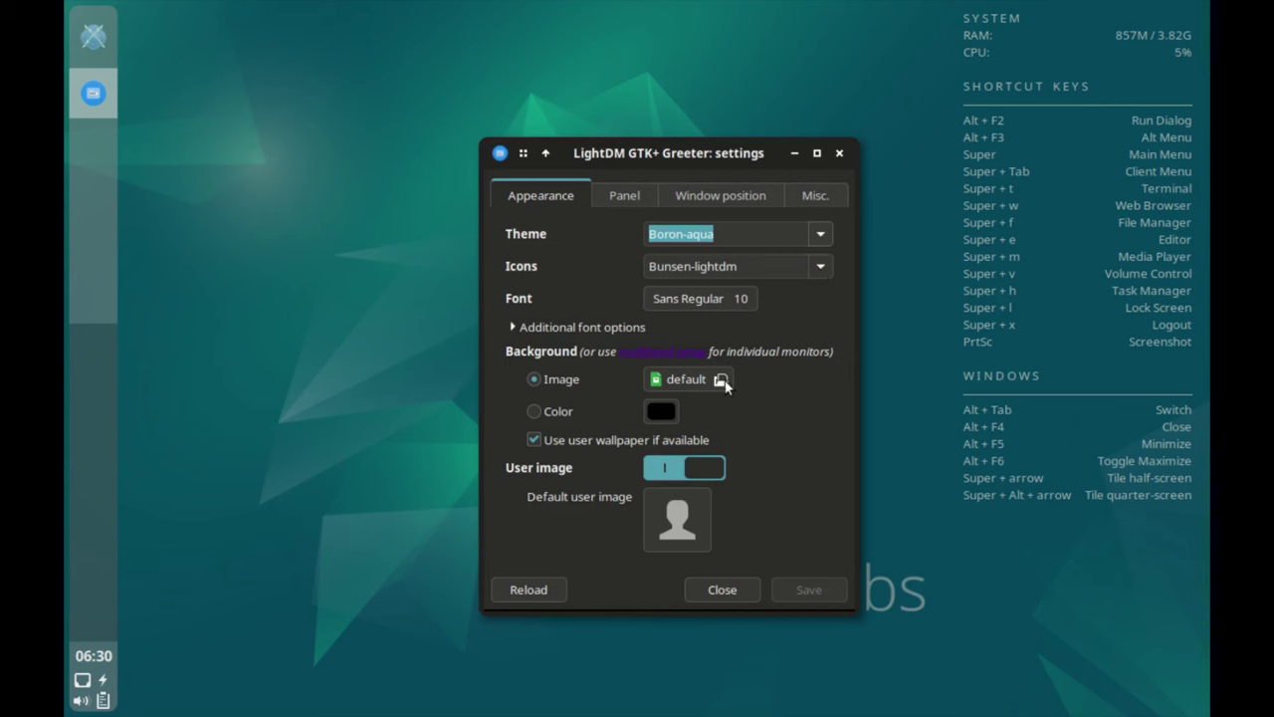
# Close the greeter settings, launch GParted as root and select partition /dev/vda1.
pyautogui.click(747, 588)
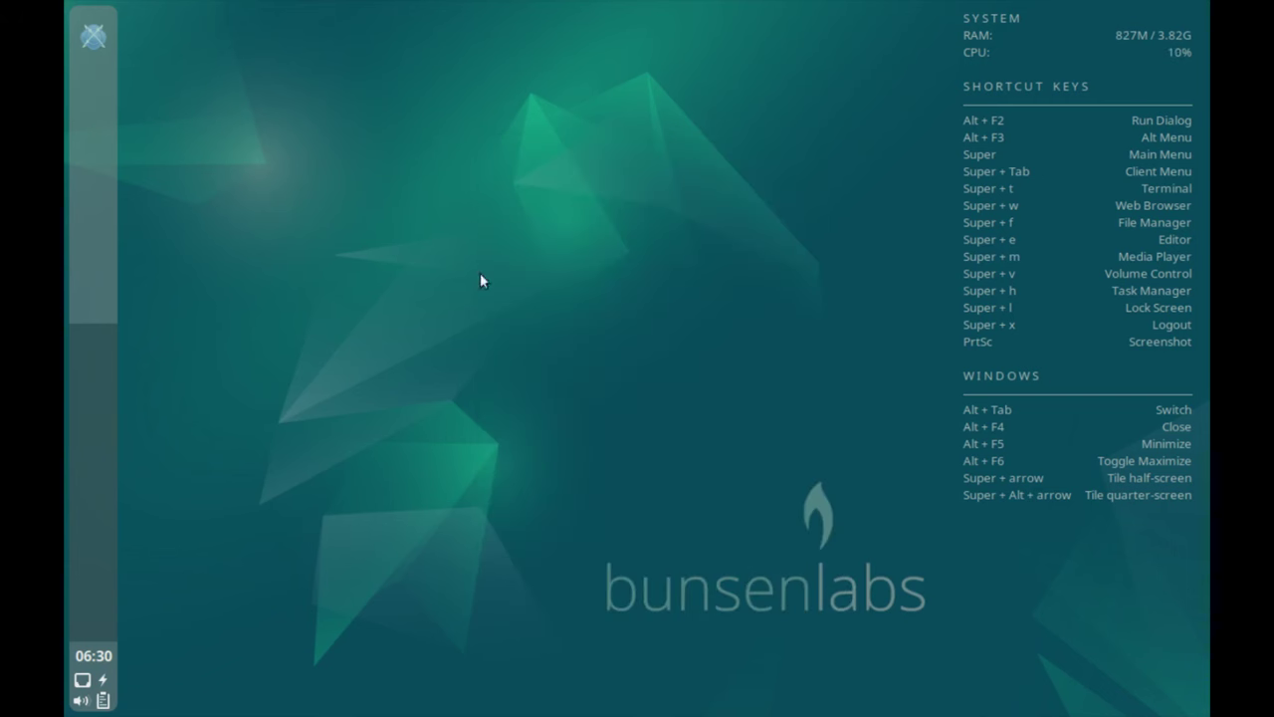
pyautogui.rightClick(450, 164)
pyautogui.moveTo(527, 431)
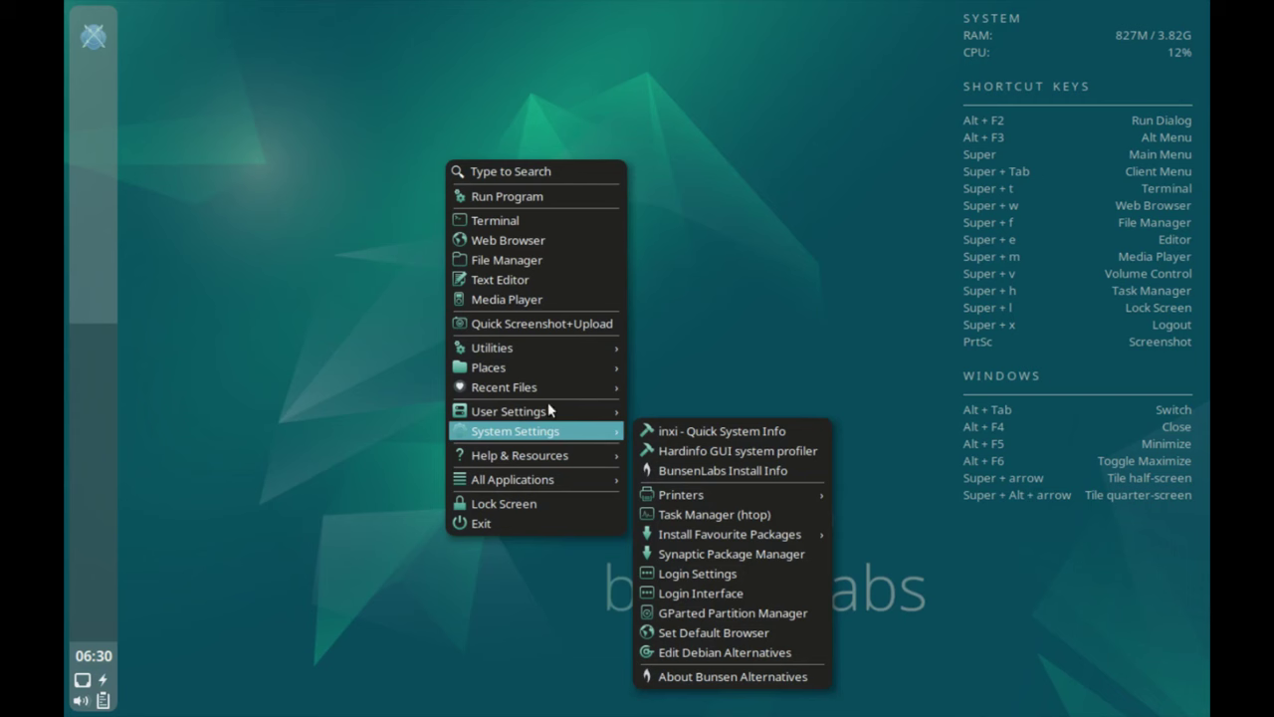
pyautogui.click(763, 600)
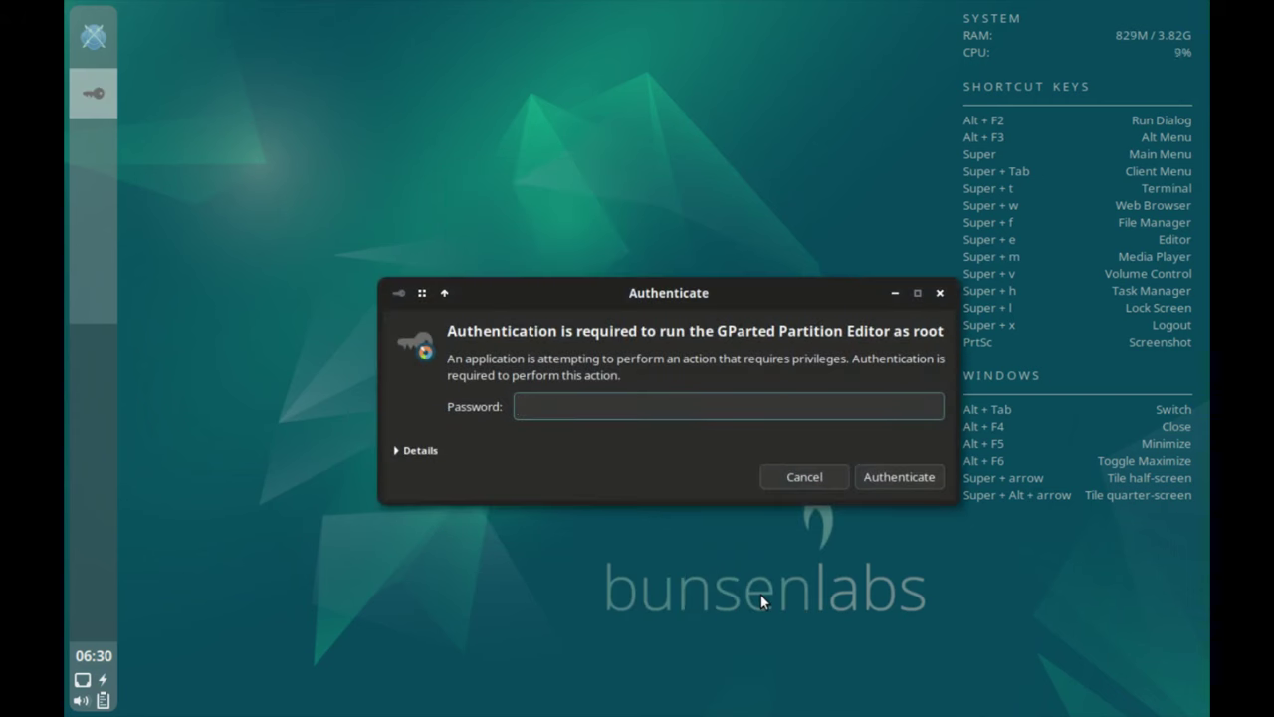
pyautogui.write('live')
pyautogui.press('Return')
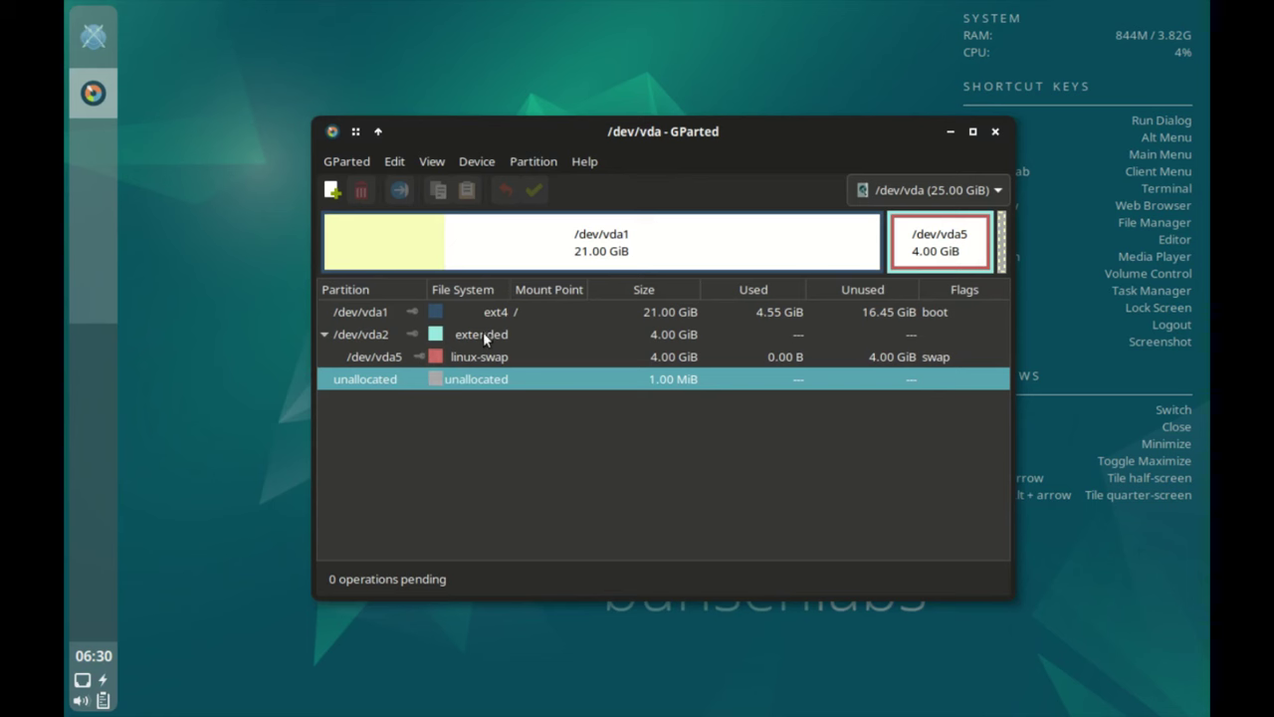
pyautogui.press('Up')
pyautogui.press('Up')
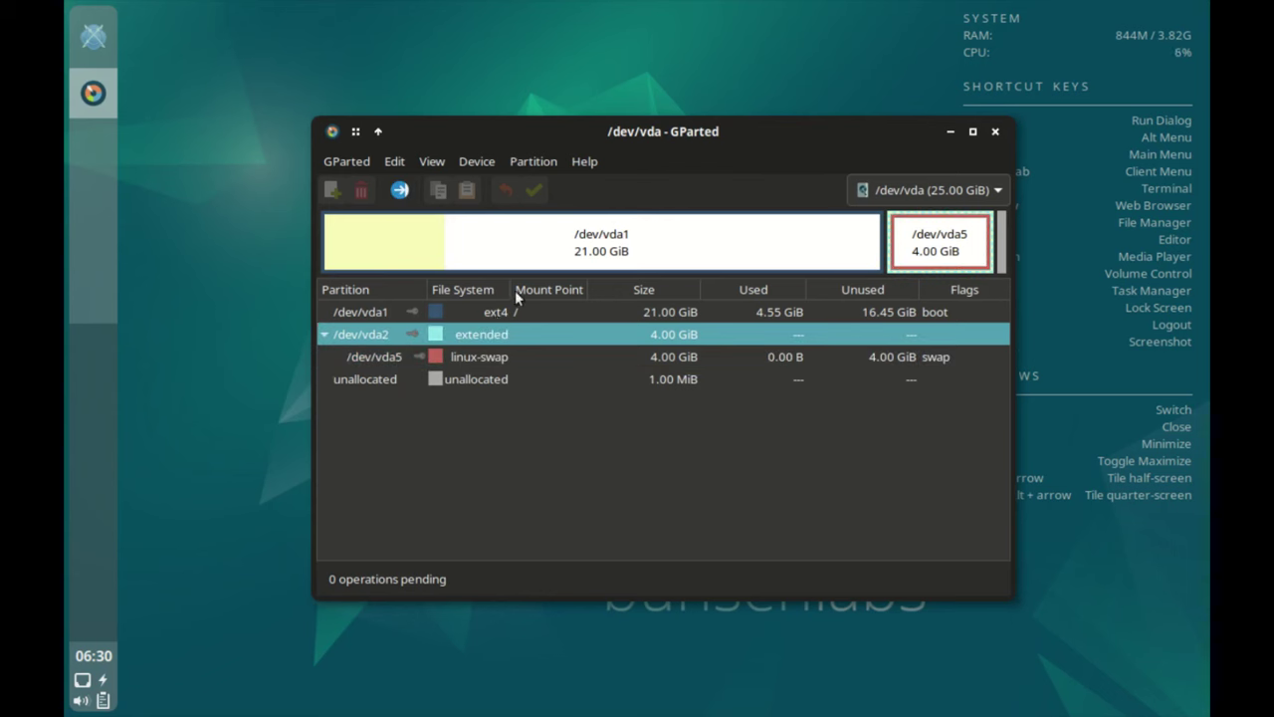
pyautogui.press('Up')
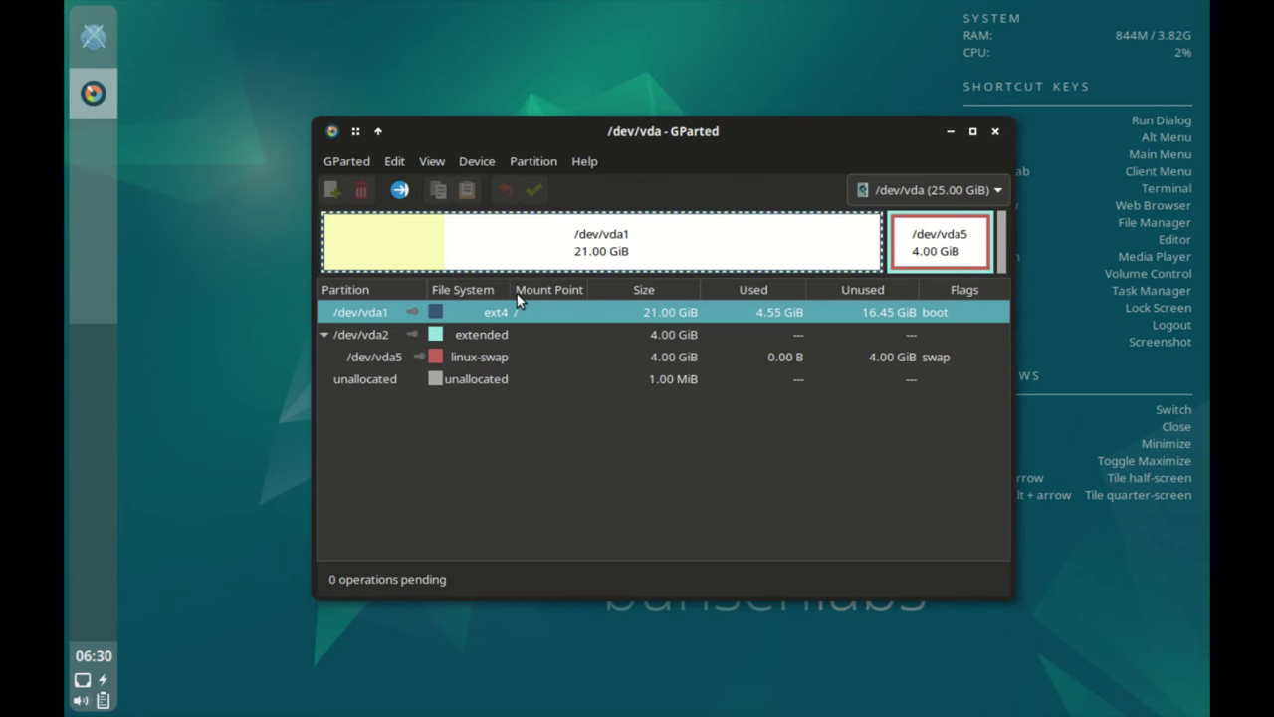
# Close GParted and open Set Default Browser, authenticating to list the firefox-esr alternative.
pyautogui.click(994, 130)
pyautogui.rightClick(476, 191)
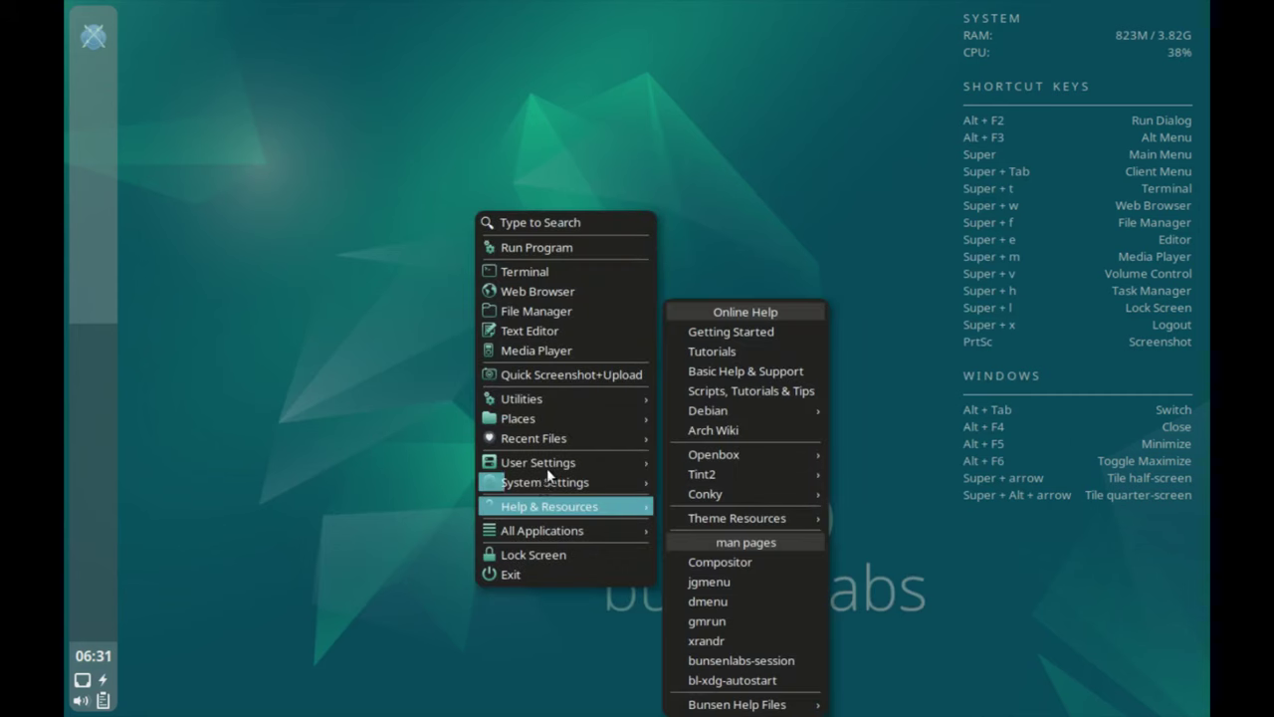
pyautogui.moveTo(554, 482)
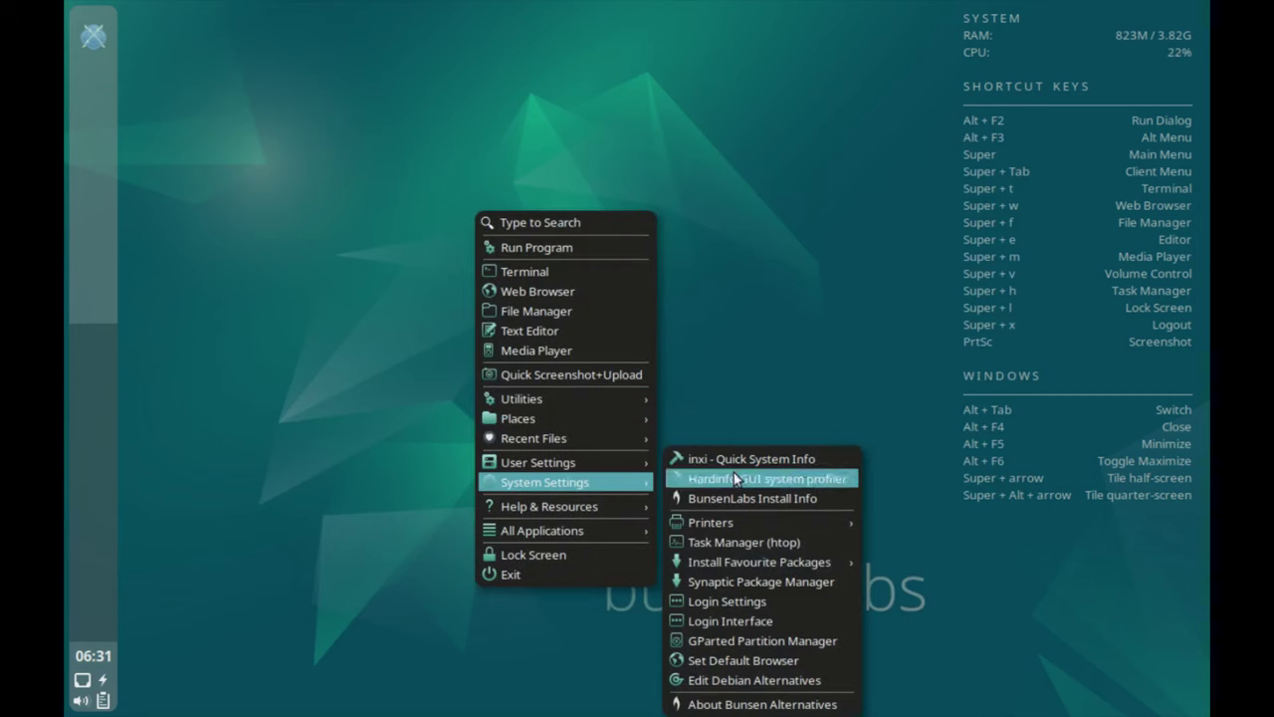
pyautogui.click(774, 645)
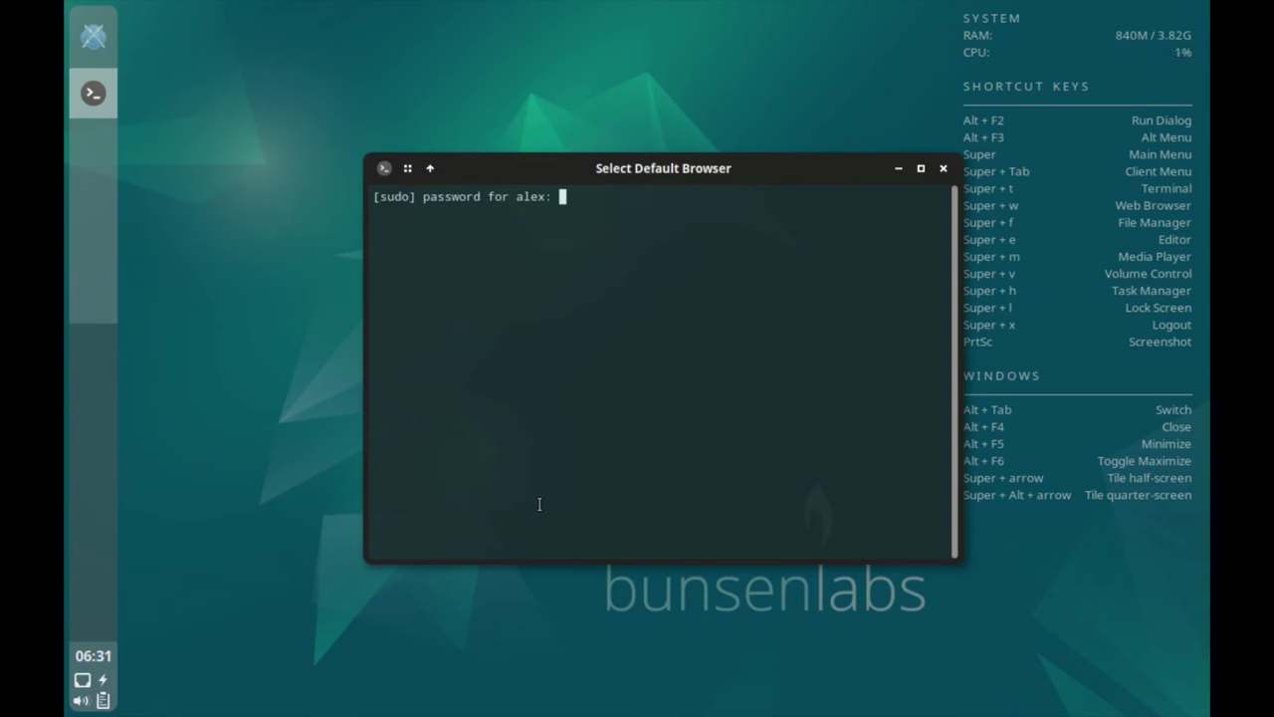
pyautogui.press('Return')
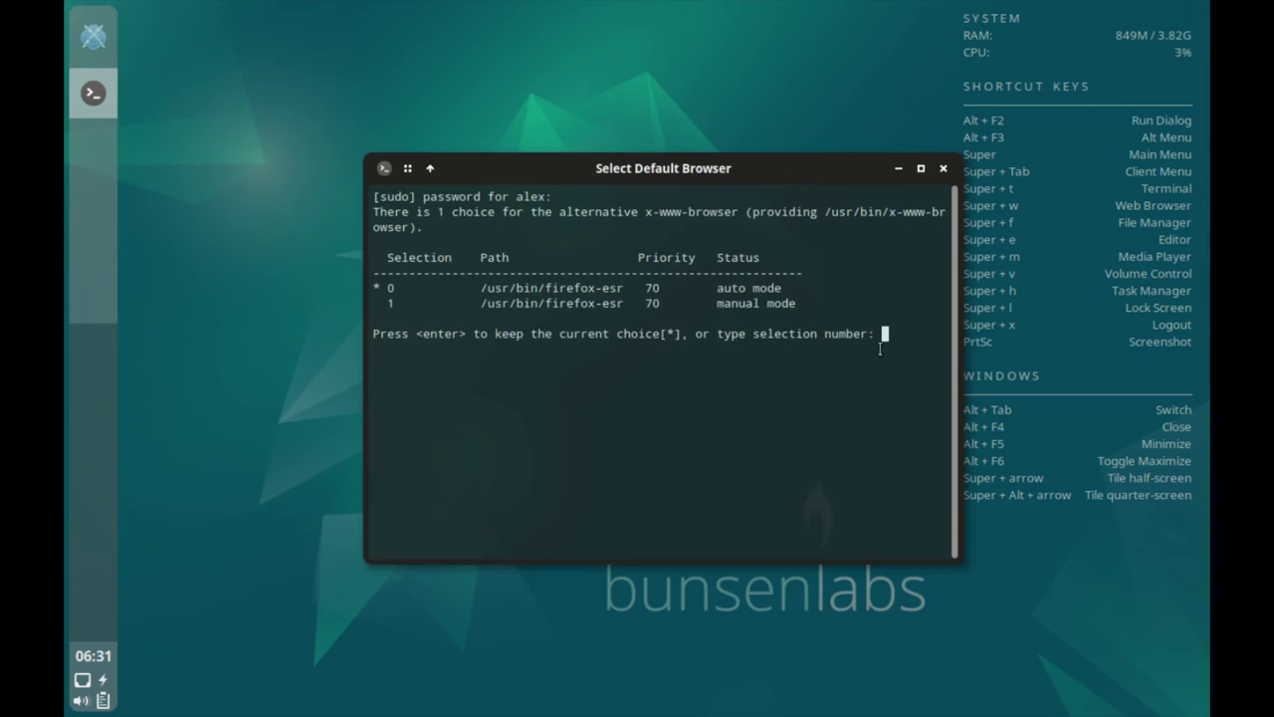
pyautogui.click(942, 168)
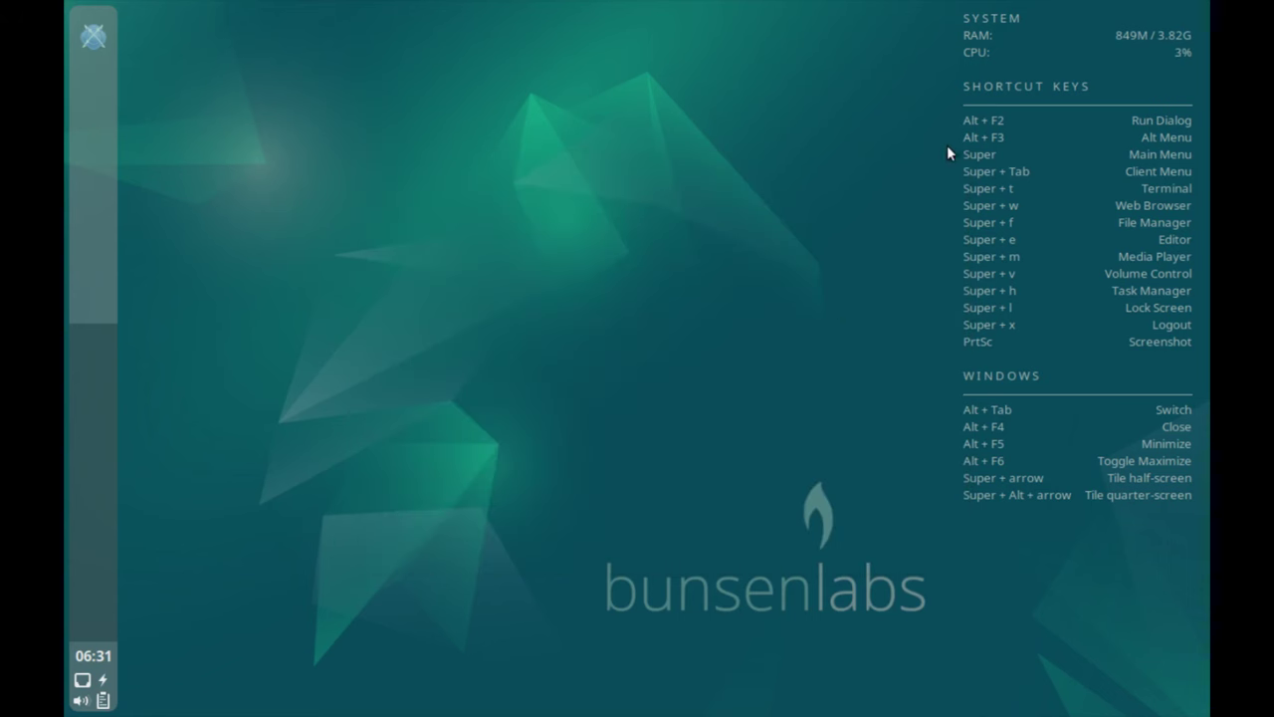
pyautogui.rightClick(378, 217)
pyautogui.moveTo(516, 486)
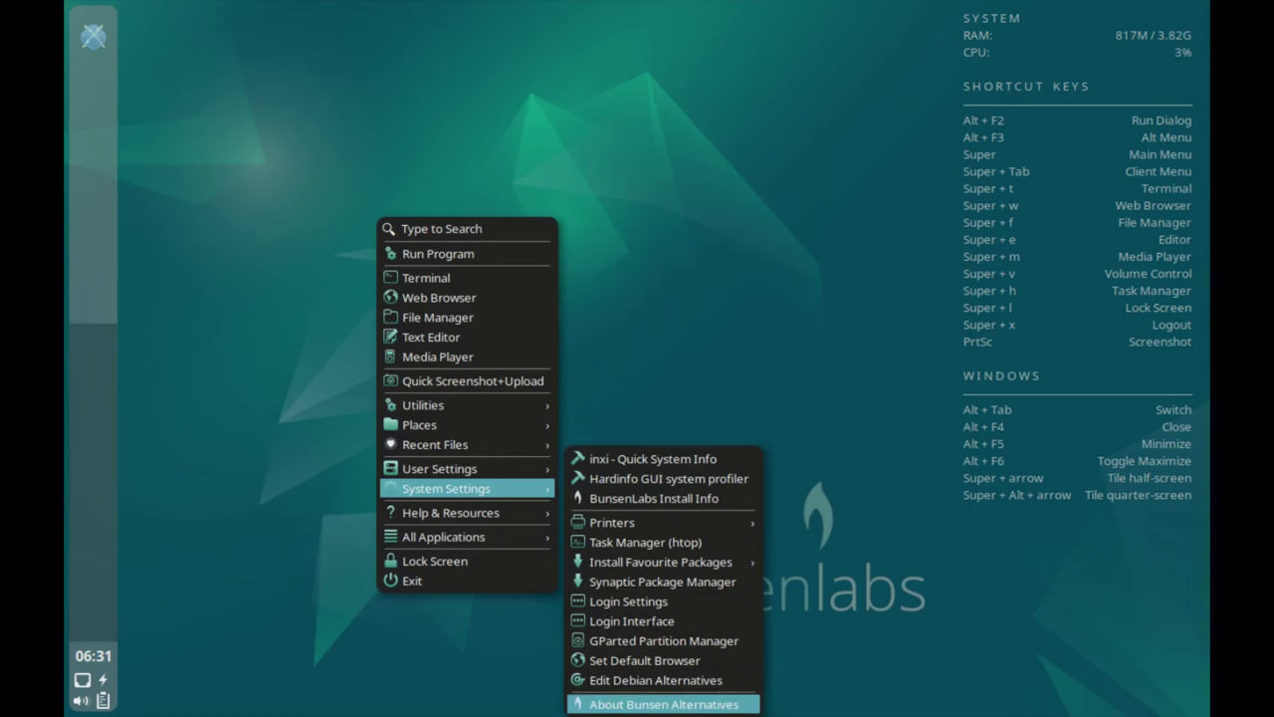
pyautogui.click(697, 701)
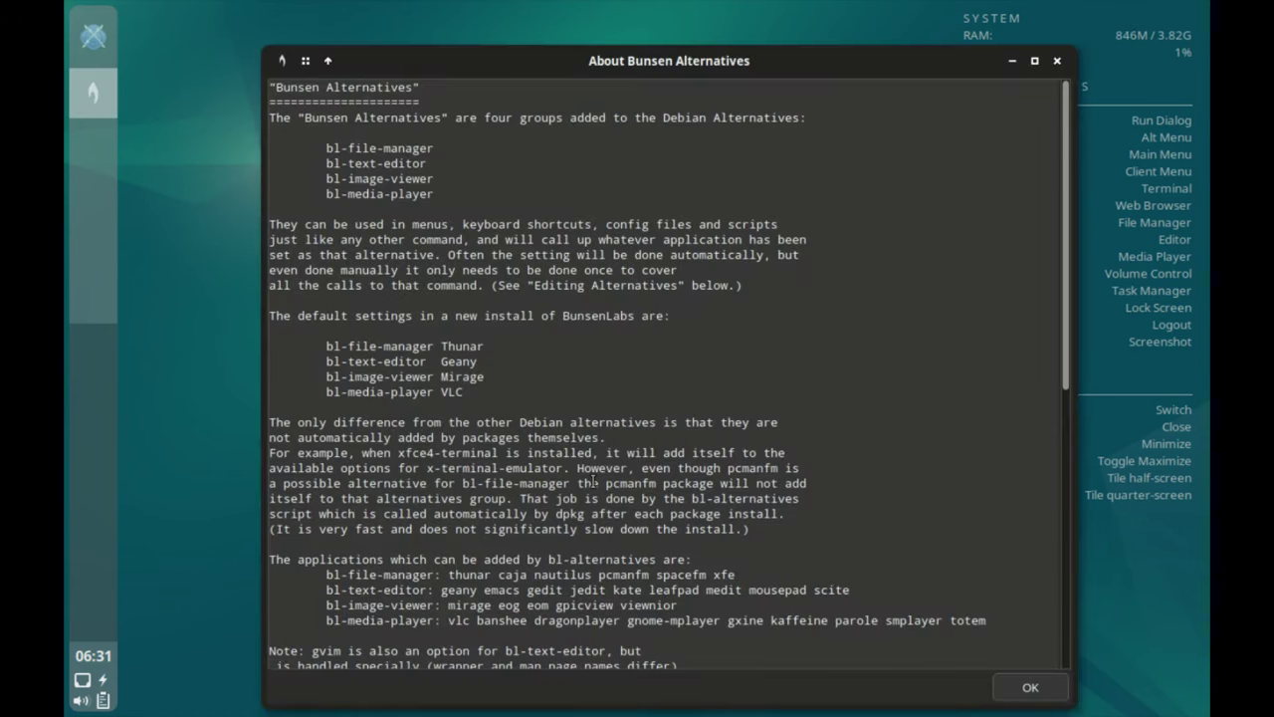
pyautogui.scroll(-10, 622, 271)
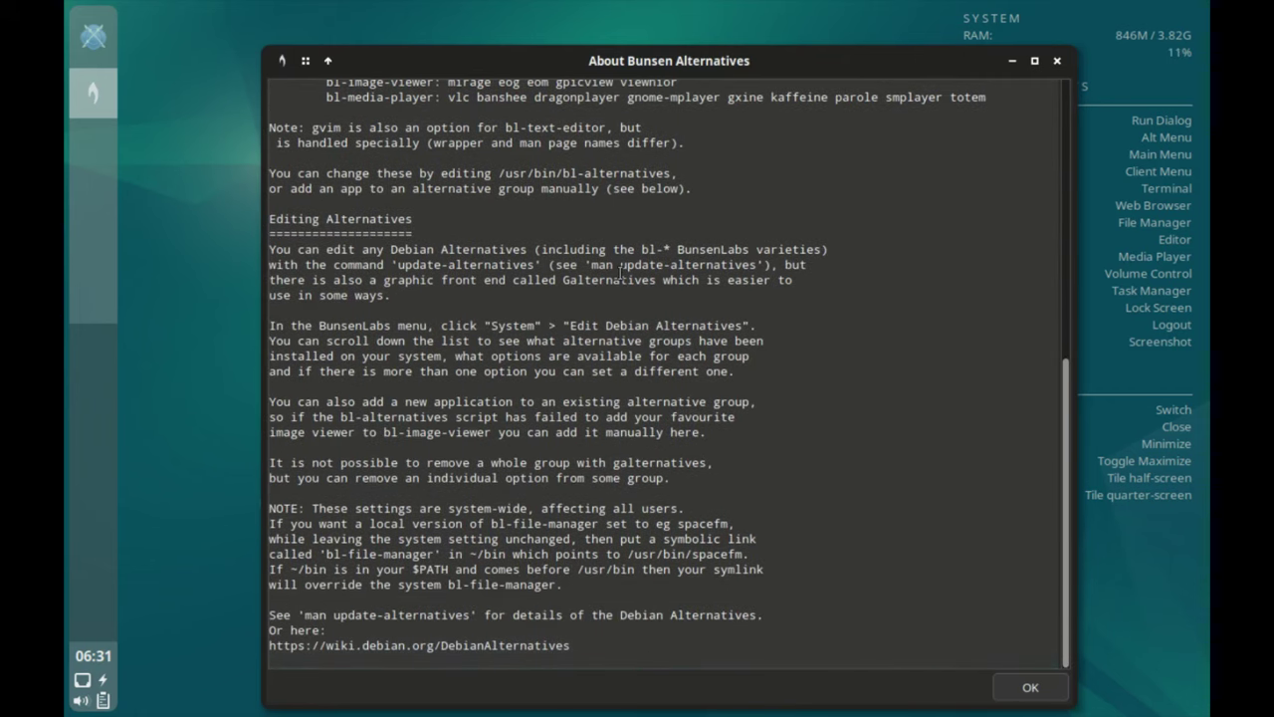
# Close the Bunsen Alternatives notes, open Bunsen Help Files > About BLOB and scroll to Known Issues.
pyautogui.click(1057, 61)
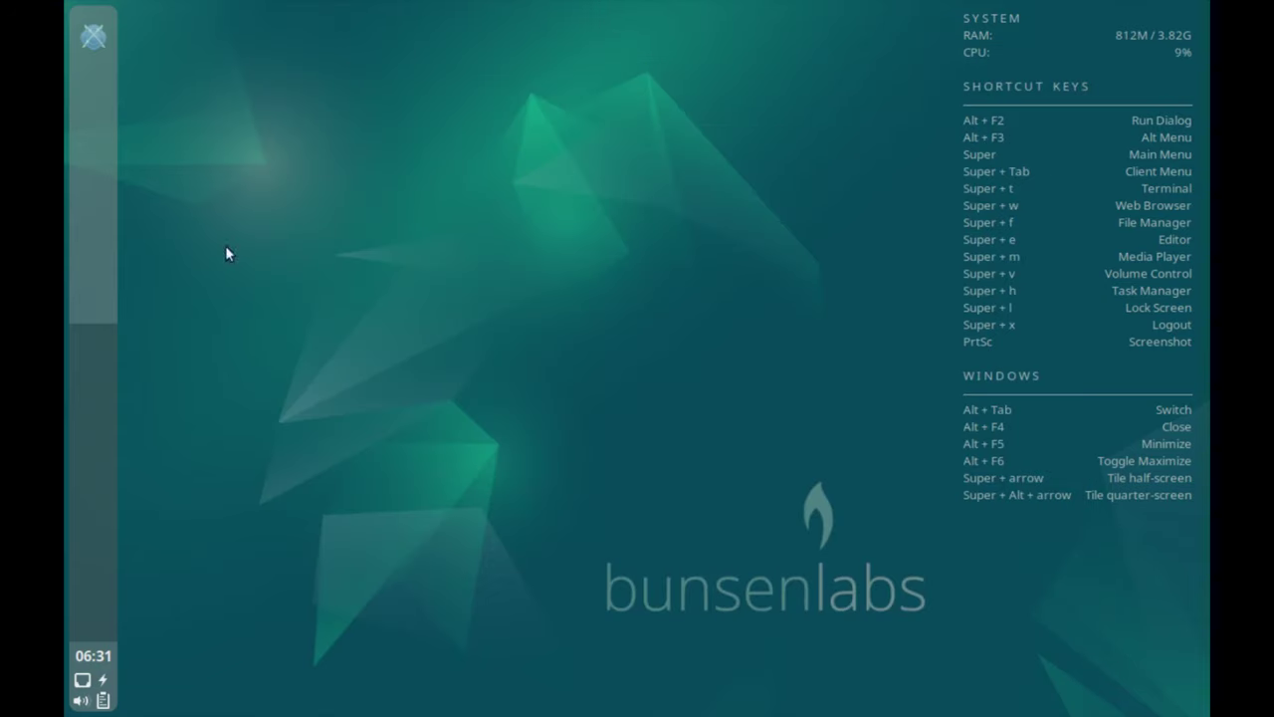
pyautogui.rightClick(251, 177)
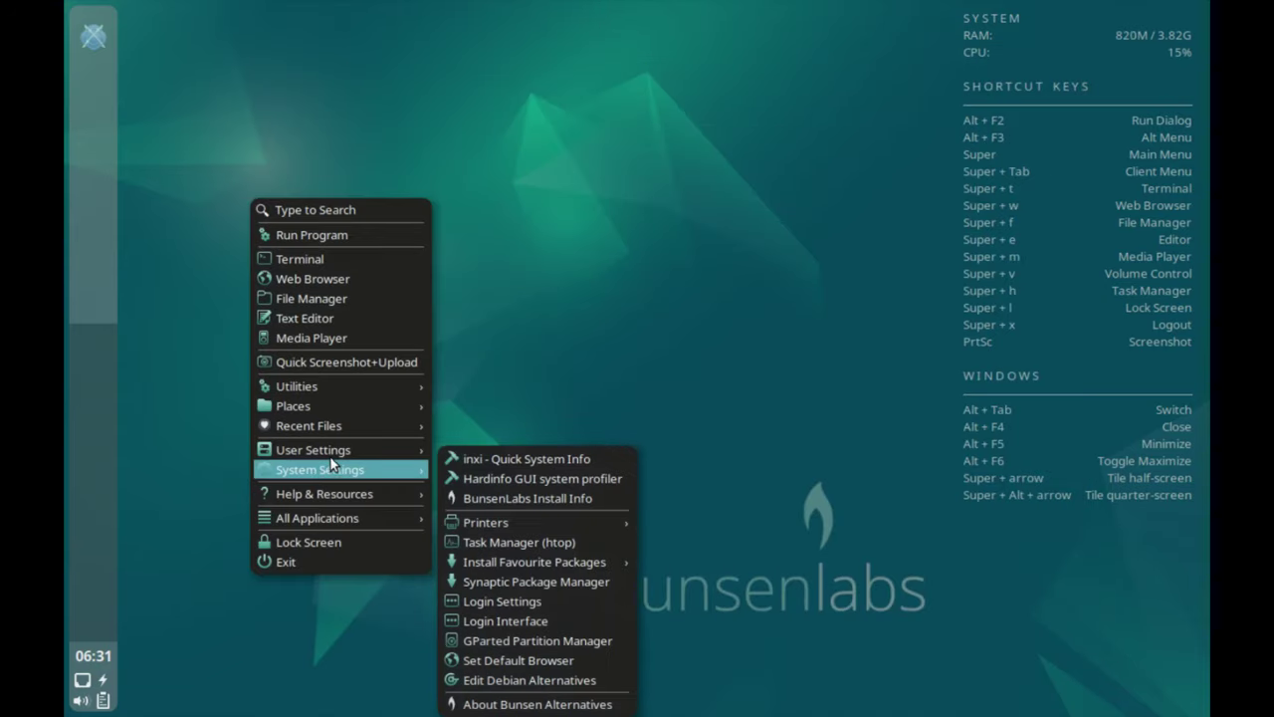
pyautogui.moveTo(329, 479)
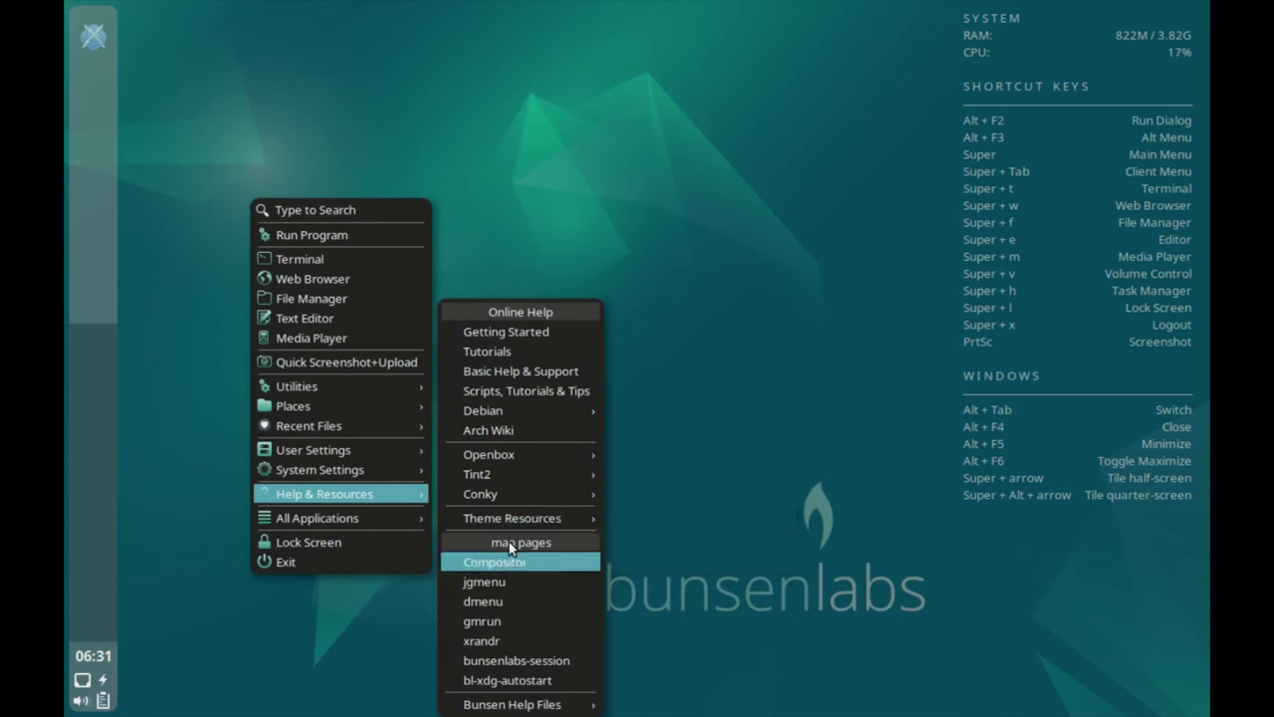
pyautogui.moveTo(517, 689)
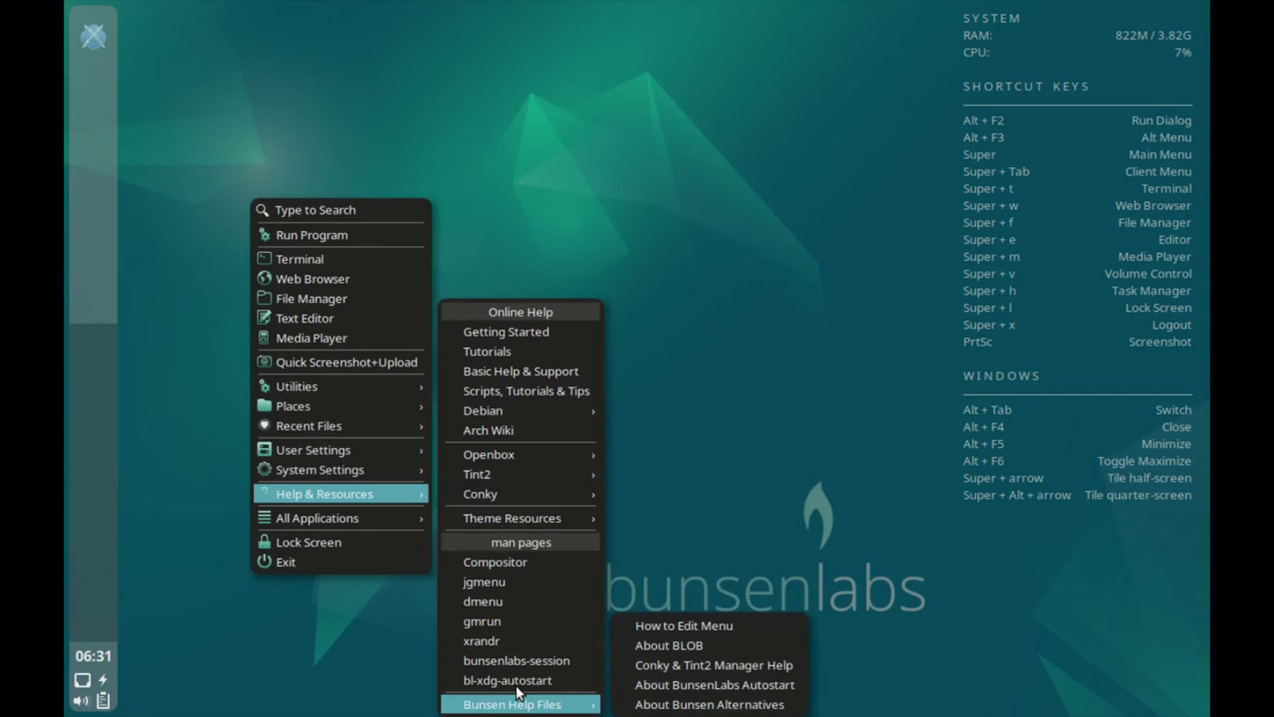
pyautogui.click(704, 643)
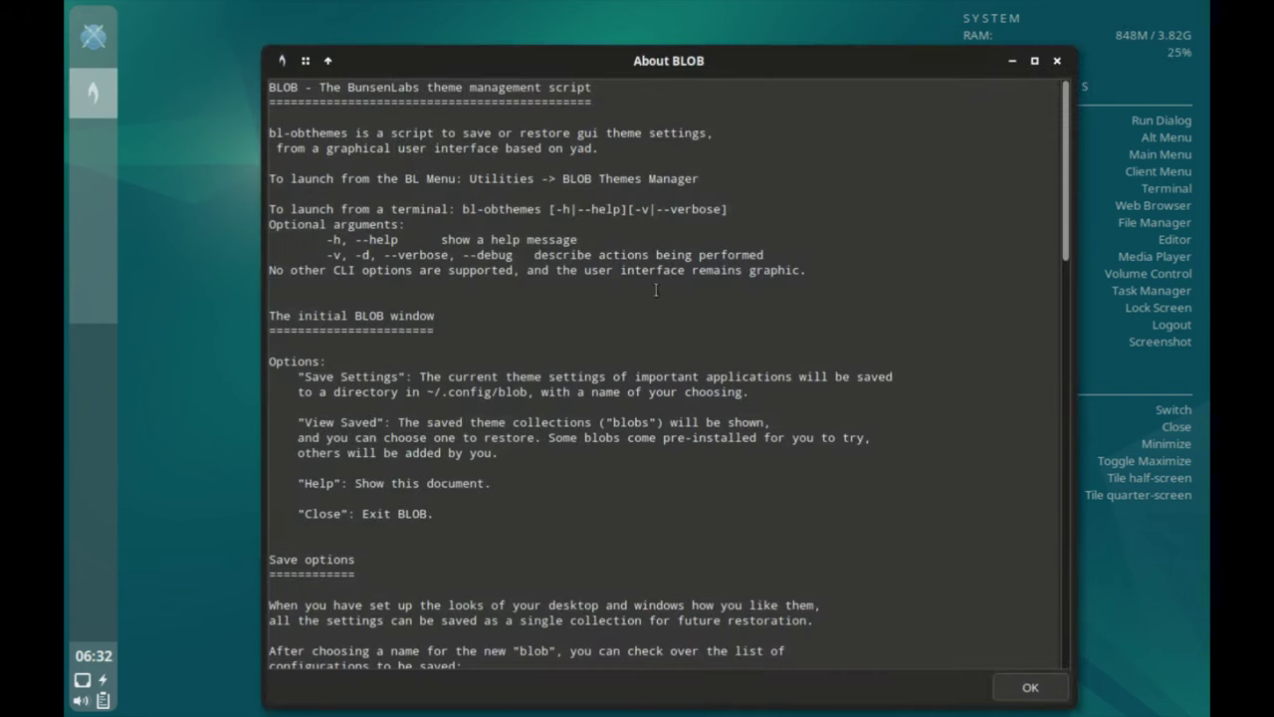
pyautogui.scroll(-5, 656, 290)
pyautogui.scroll(-20, 616, 324)
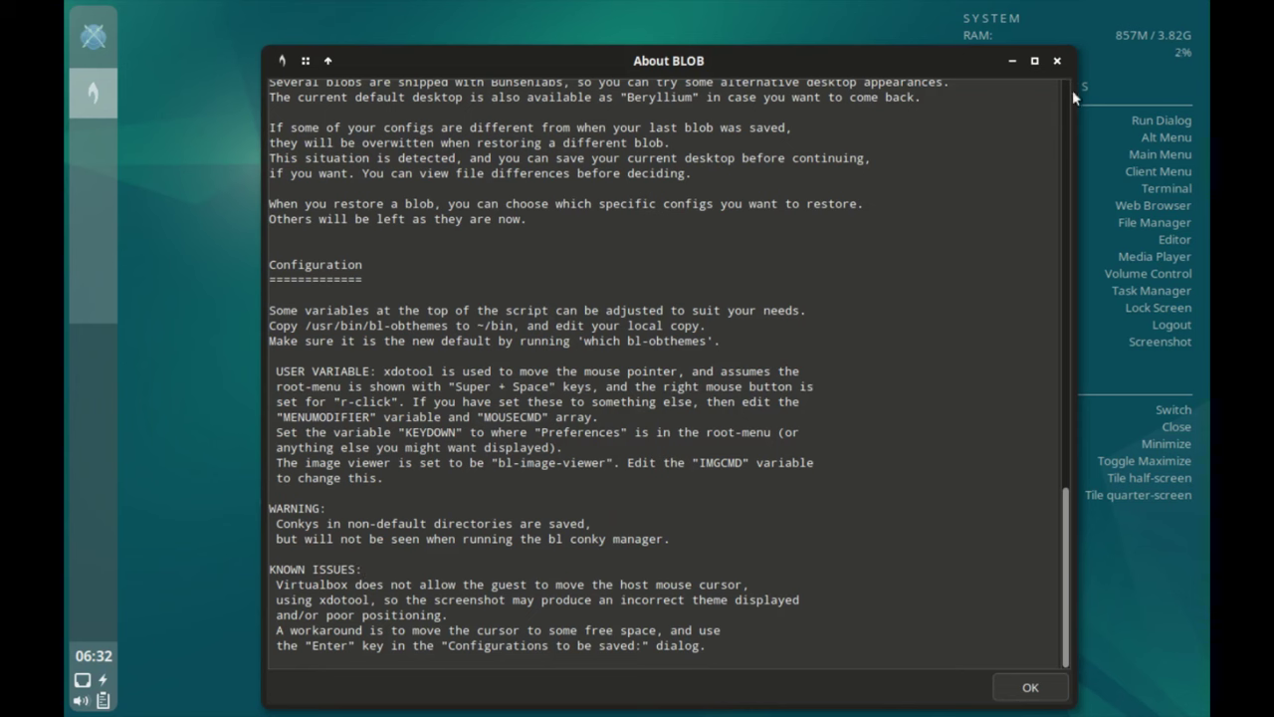
# Close About BLOB and open Help & Resources > Getting Started, scrolling the forum topic list in Firefox.
pyautogui.click(1056, 60)
pyautogui.rightClick(564, 250)
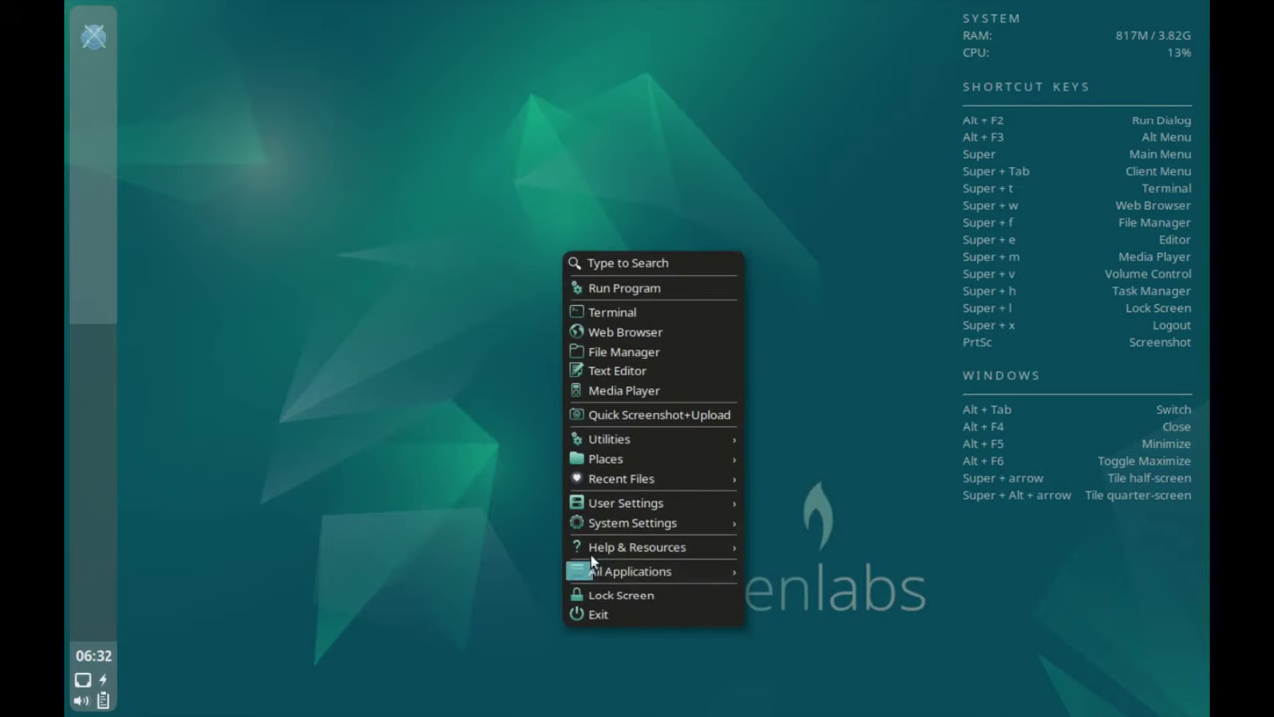
pyautogui.moveTo(620, 560)
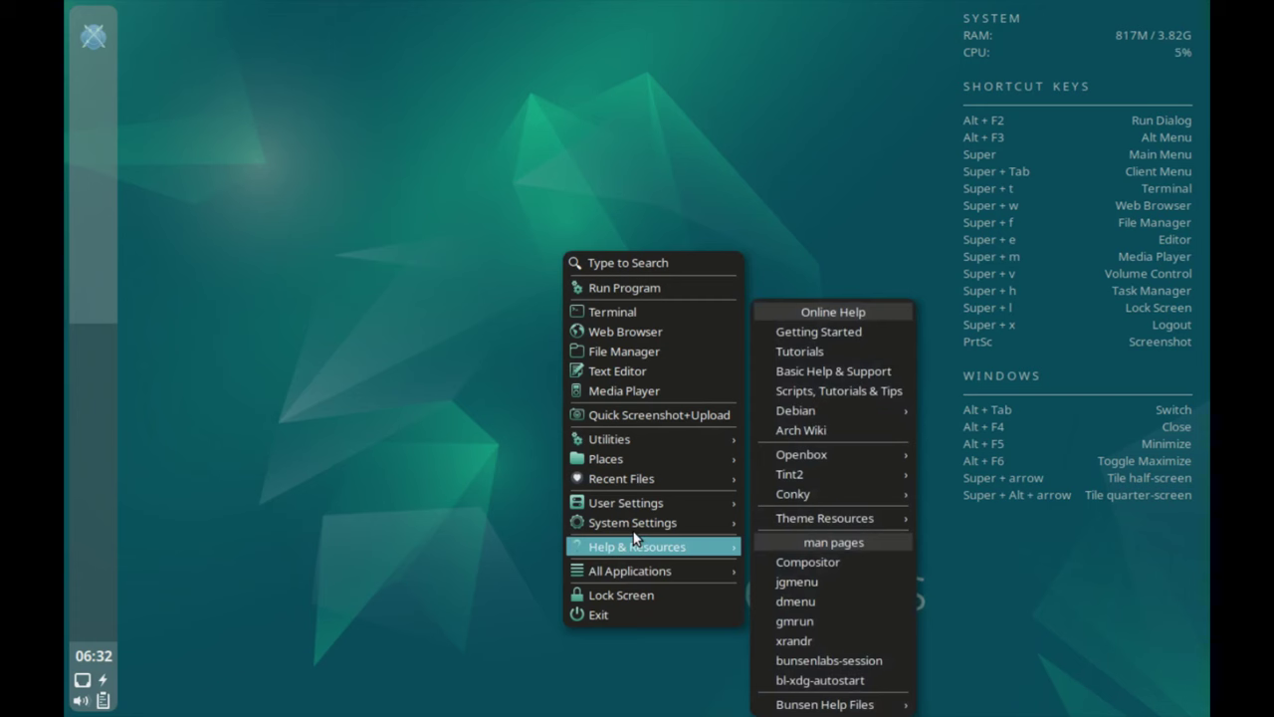
pyautogui.click(834, 330)
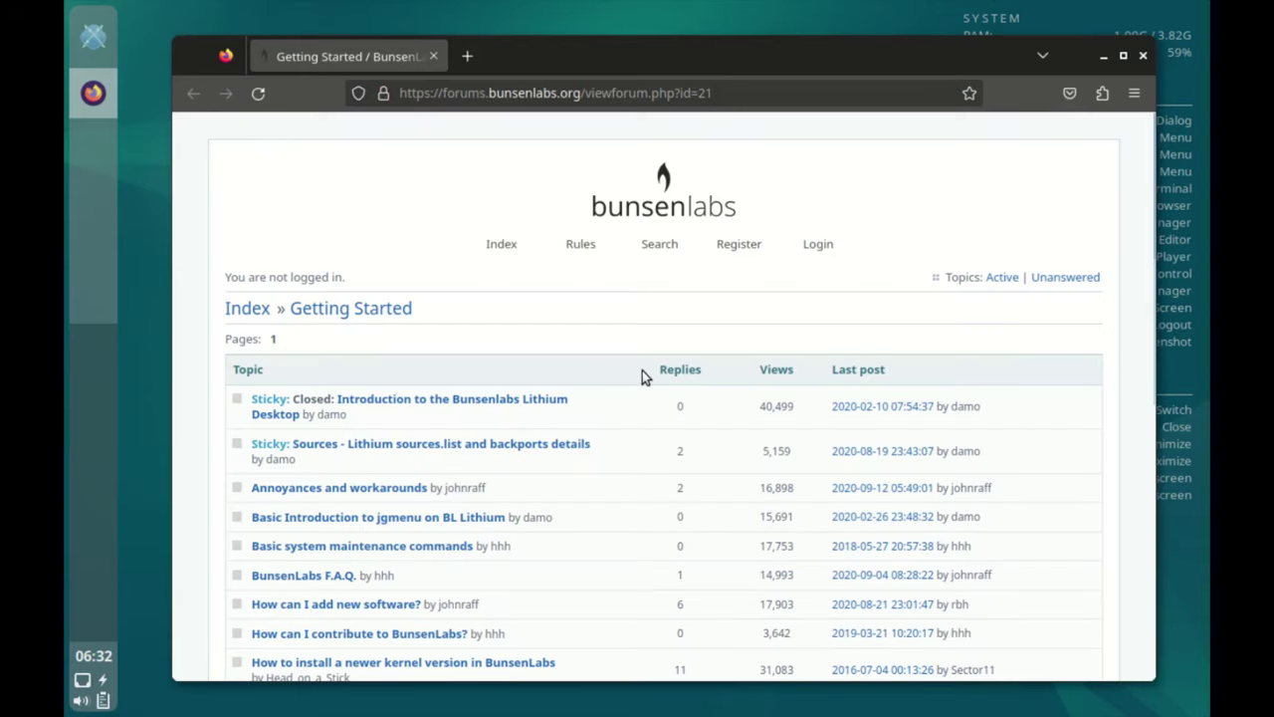
pyautogui.scroll(-10, 642, 460)
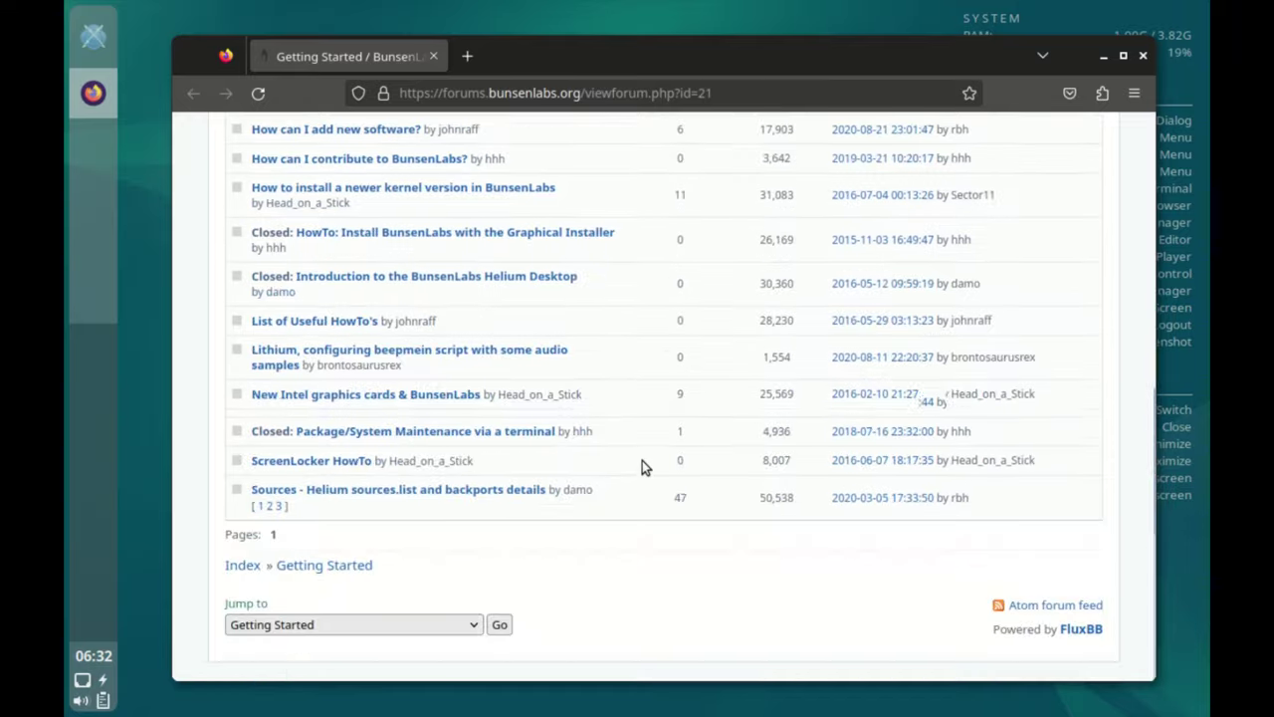
pyautogui.scroll(10, 642, 460)
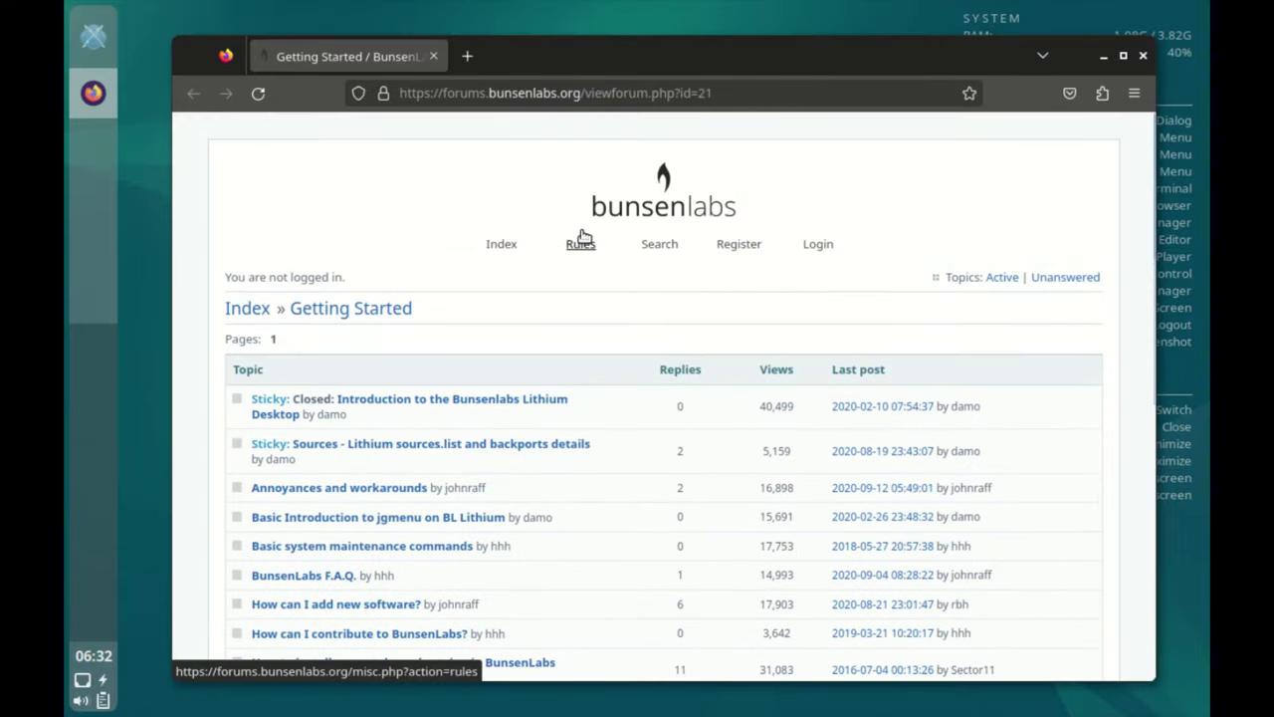
pyautogui.scroll(-3, 683, 313)
# Close Firefox and browse the root menu's Help & Resources and All Applications > Accessories entries.
pyautogui.click(1143, 56)
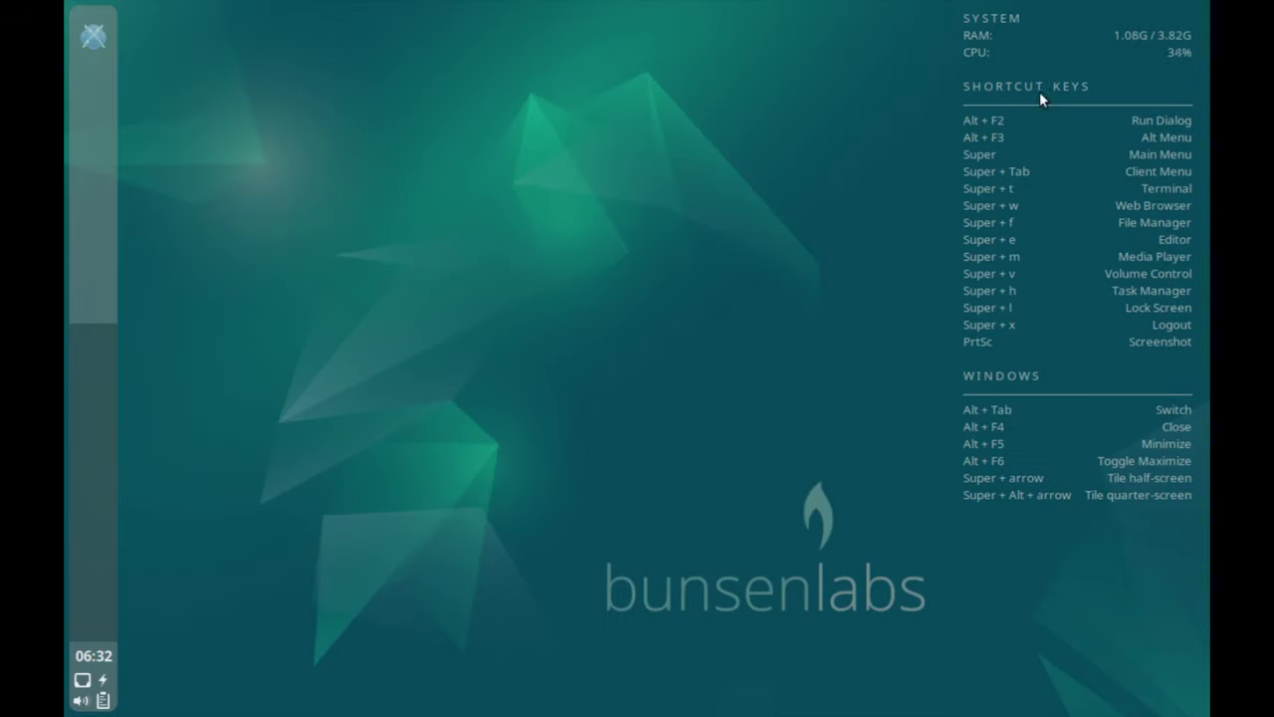
pyautogui.rightClick(528, 198)
pyautogui.moveTo(604, 508)
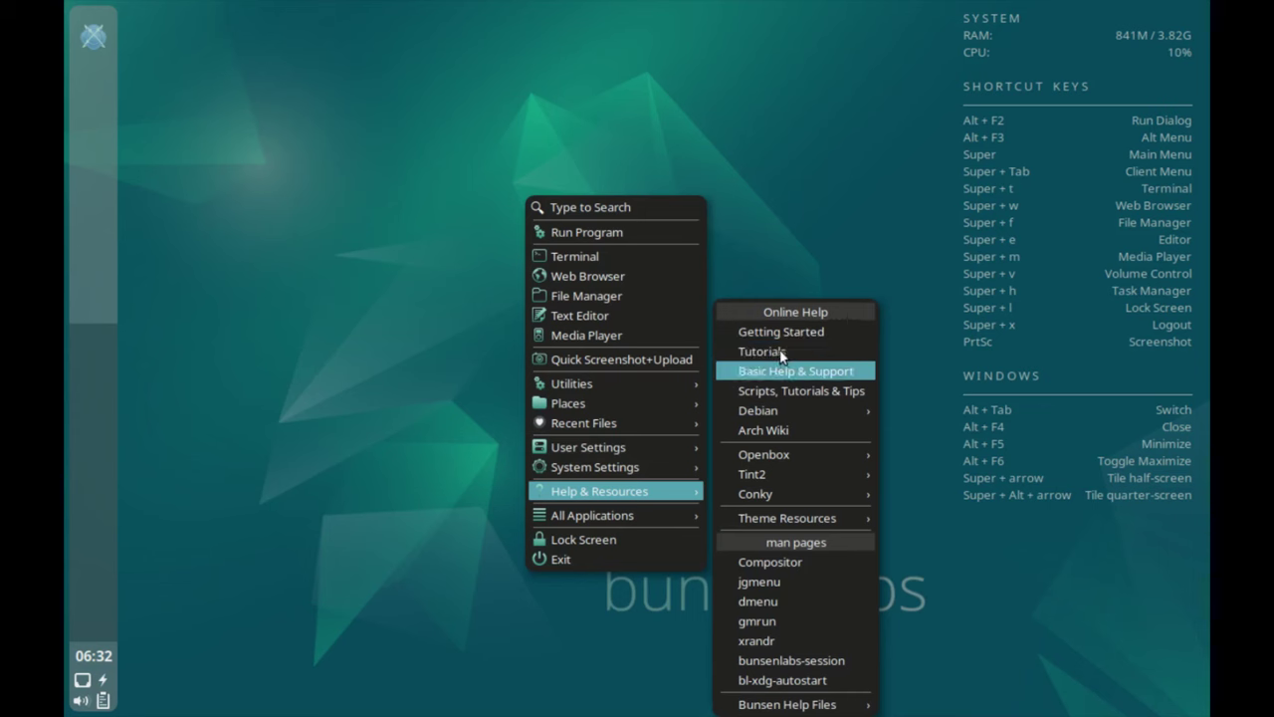
pyautogui.moveTo(775, 450)
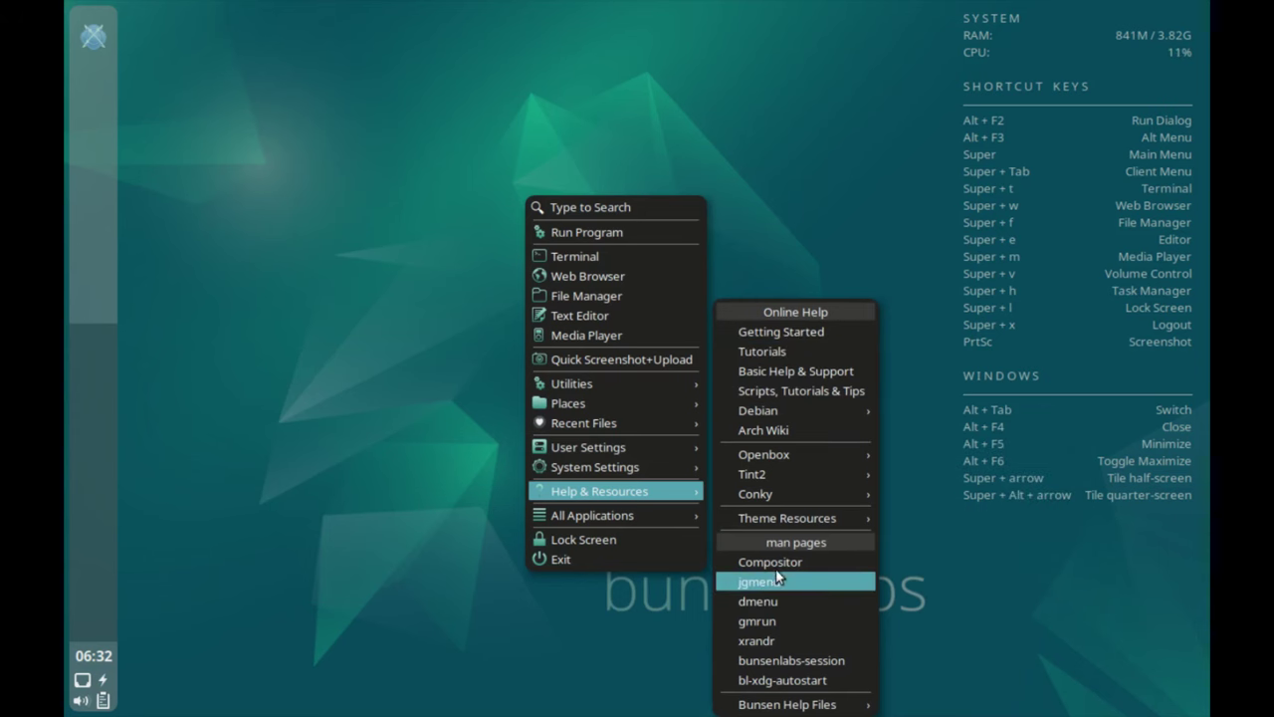